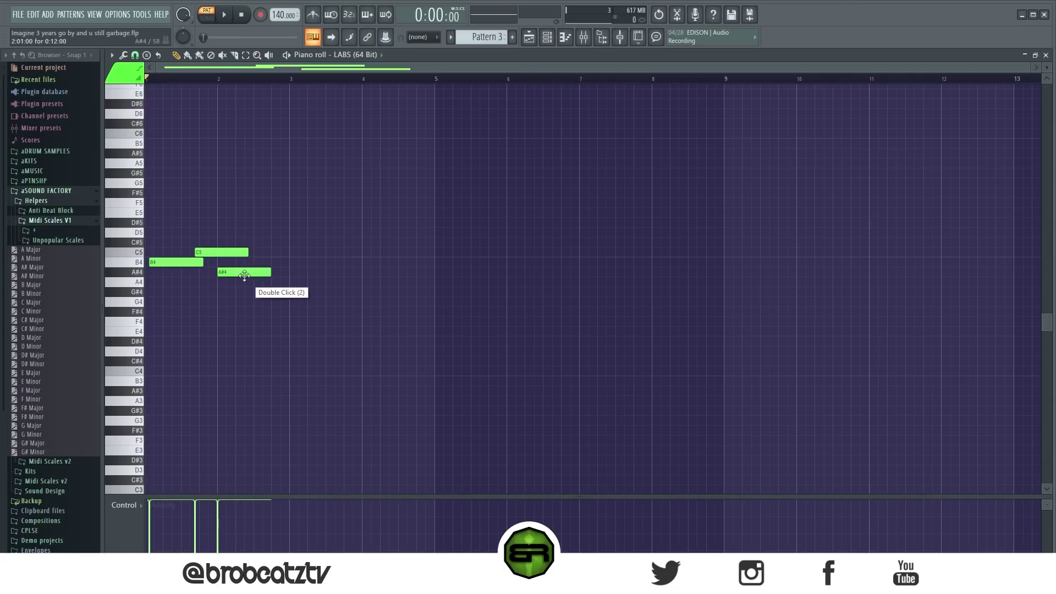
Delete the B4, C5 and A#4 notes from Pattern 3 in the LABS piano roll.
drag(206, 278, 270, 248)
click(272, 290)
right_click(247, 272)
right_click(209, 252)
right_click(192, 262)
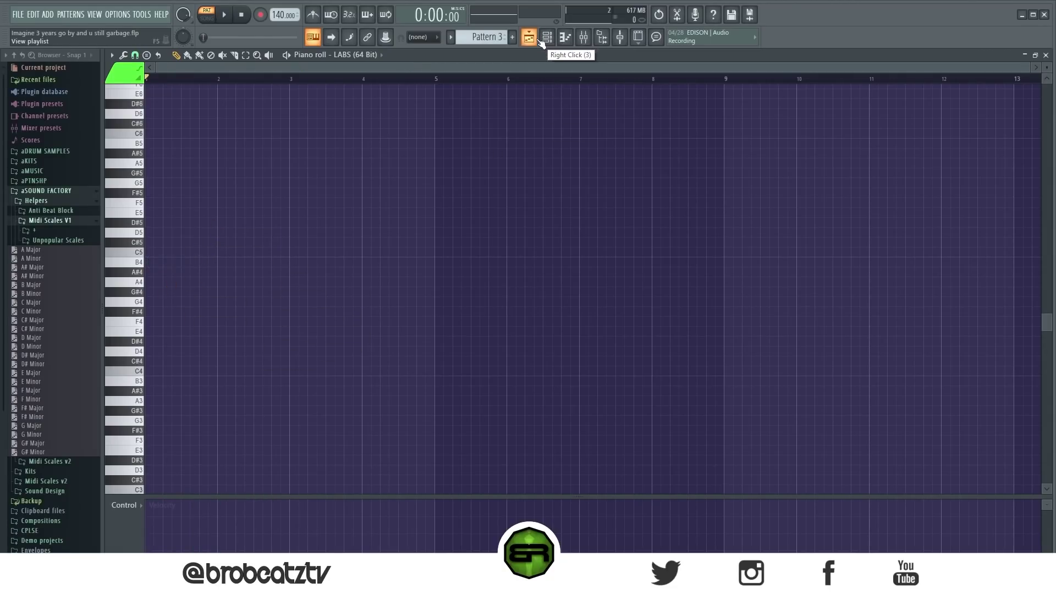
Switch to Pattern 2 and delete all of its notes.
scroll(484, 37, down, 1)
right_click(220, 252)
right_click(248, 272)
right_click(192, 263)
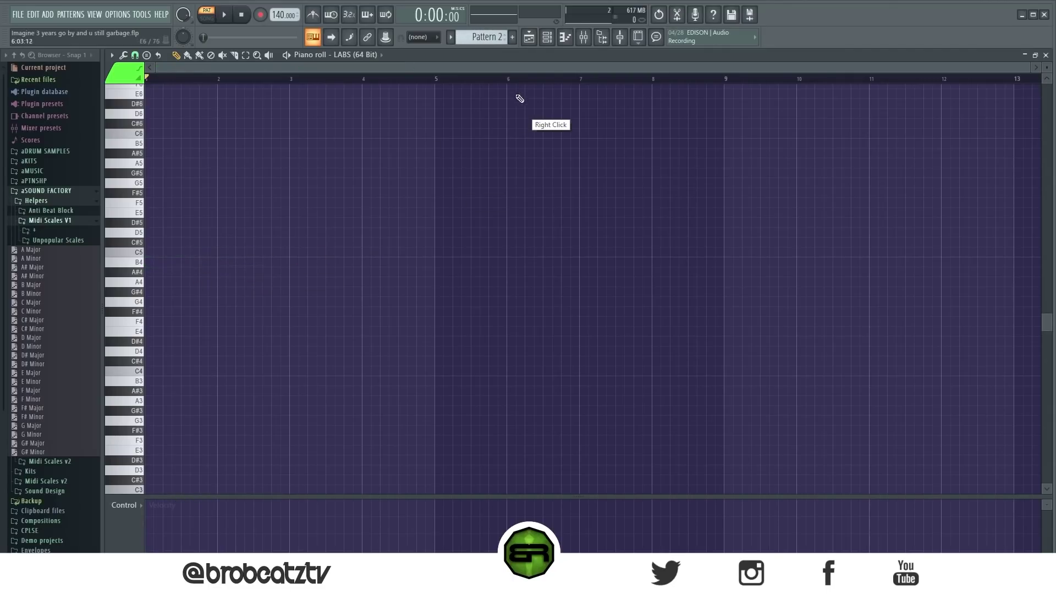
Switch to Pattern 1 and delete its B4, C#5 and A4 notes.
scroll(497, 33, up, 1)
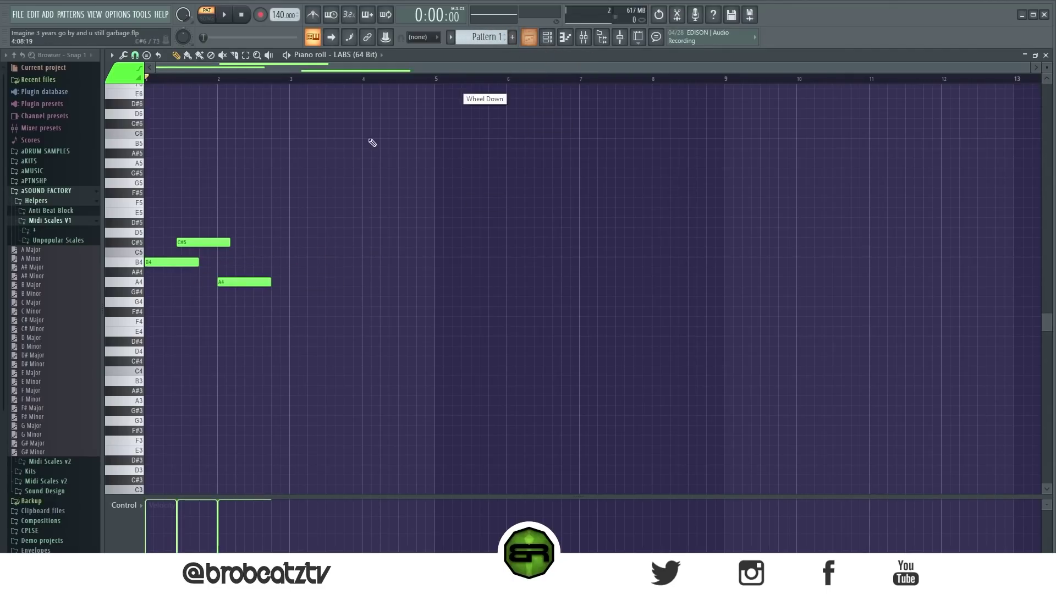
right_click(220, 242)
right_click(181, 261)
right_click(242, 283)
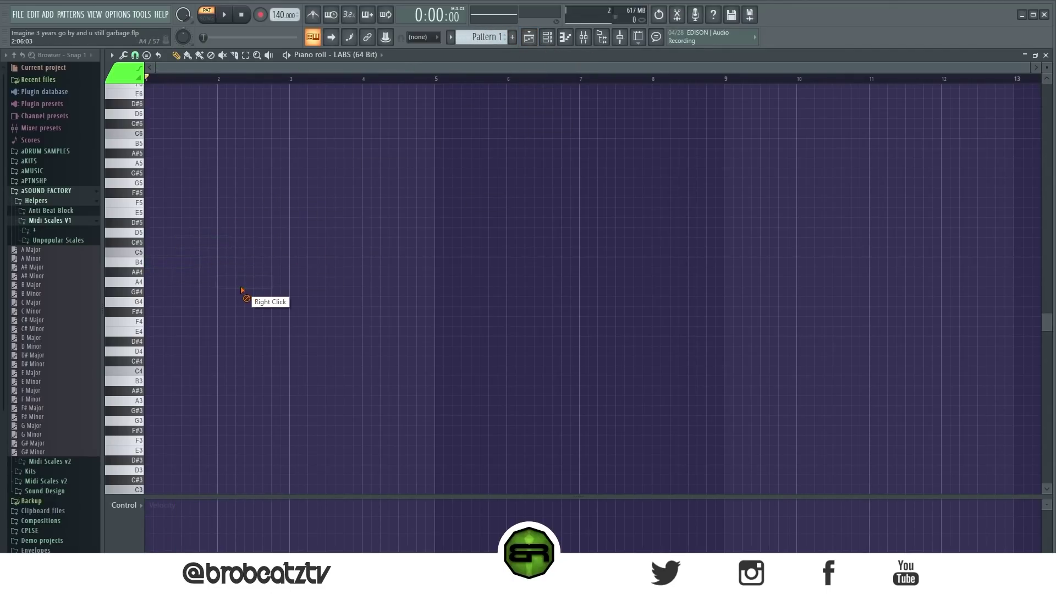
Display the playlist and channel rack, and add the F# Minor scale from Midi Scales V1 as a channel above LABS.
click(529, 37)
click(548, 38)
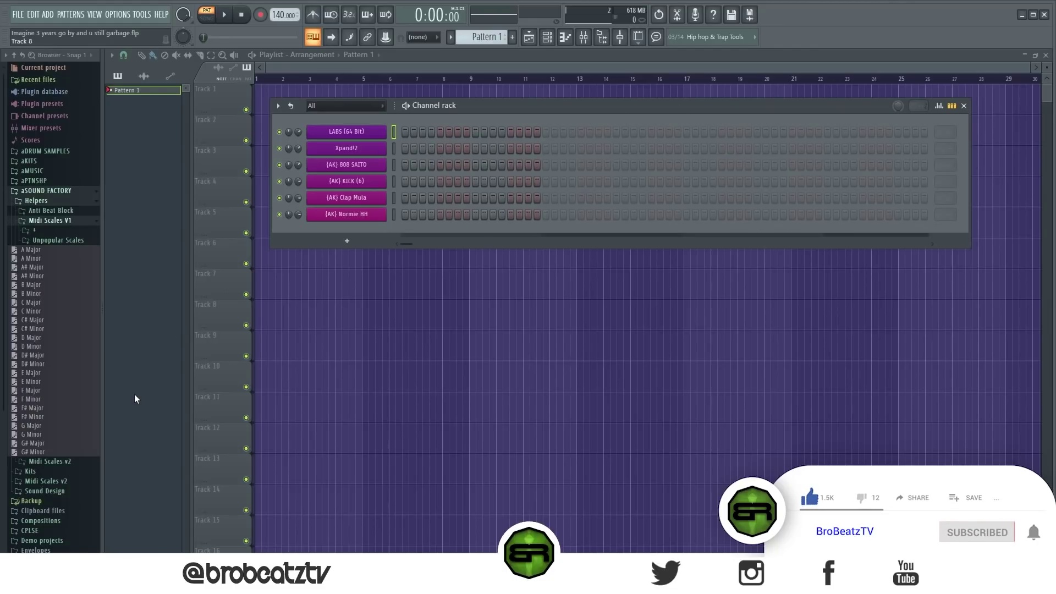
drag(25, 412, 341, 127)
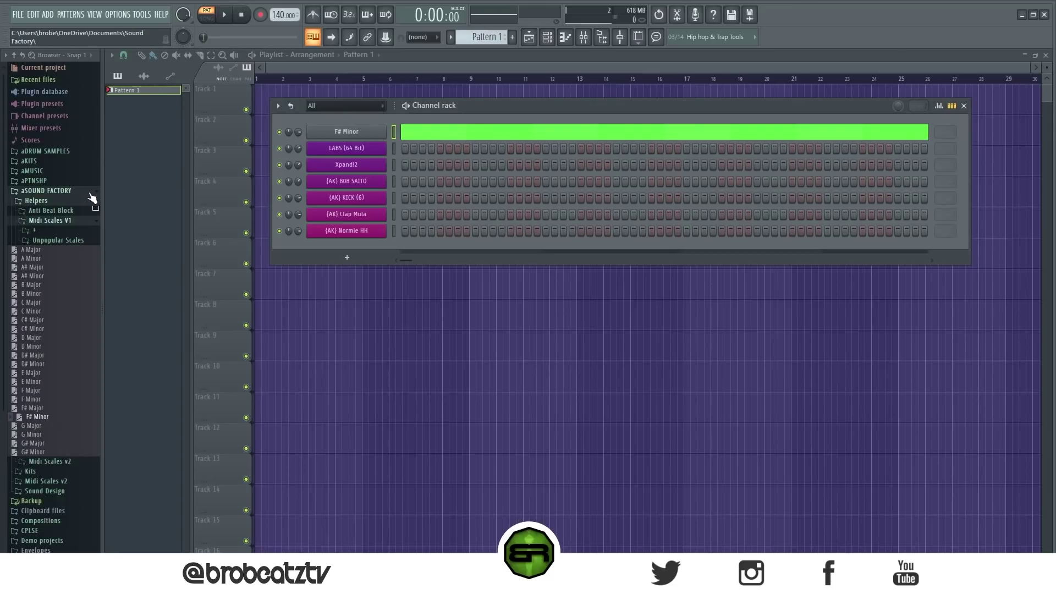
click(90, 192)
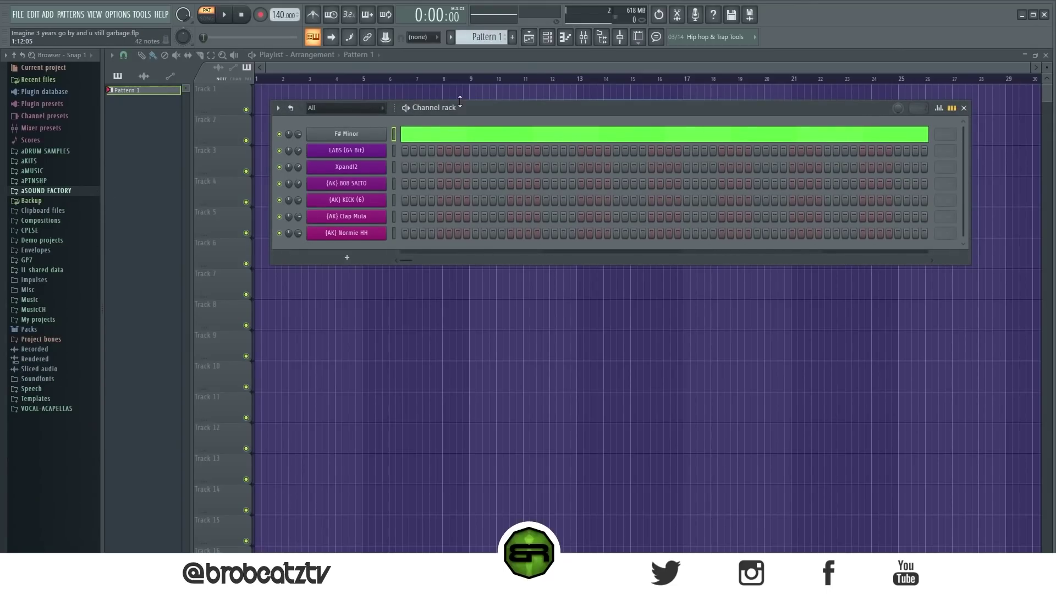
Open the LABS (64 Bit) channel's piano roll with the F# Minor scale shown as ghost notes.
right_click(373, 149)
key(Escape)
right_click(362, 150)
click(413, 149)
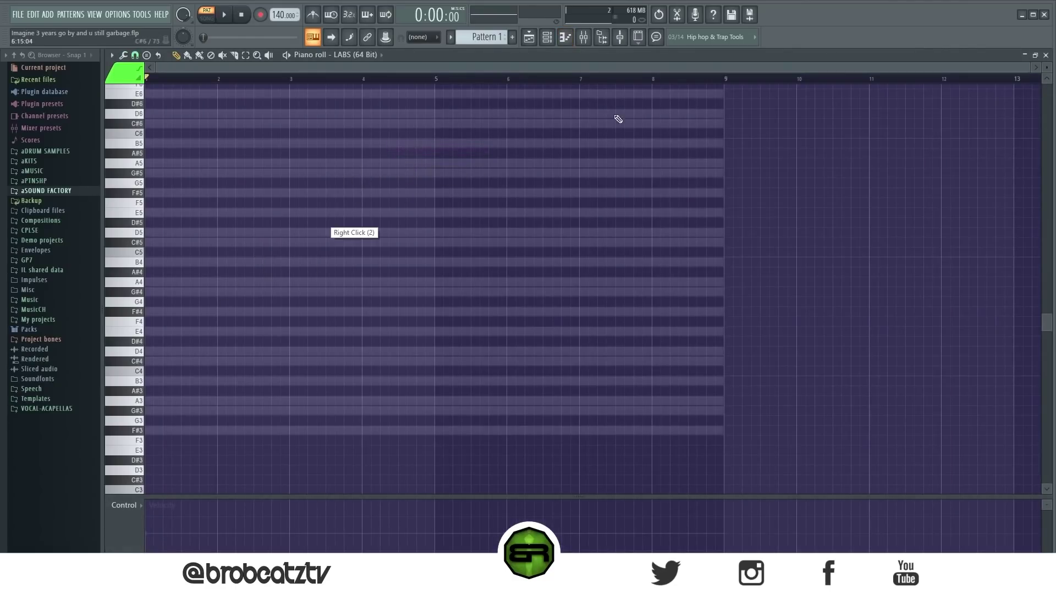
drag(1036, 67, 661, 68)
scroll(573, 236, up, 3)
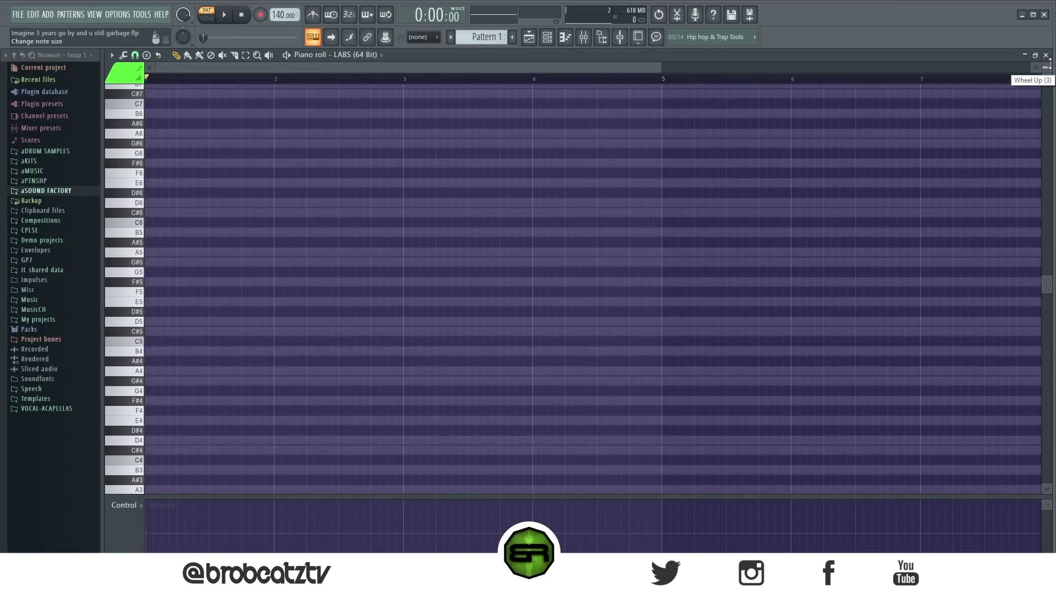
scroll(1047, 79, up, 3)
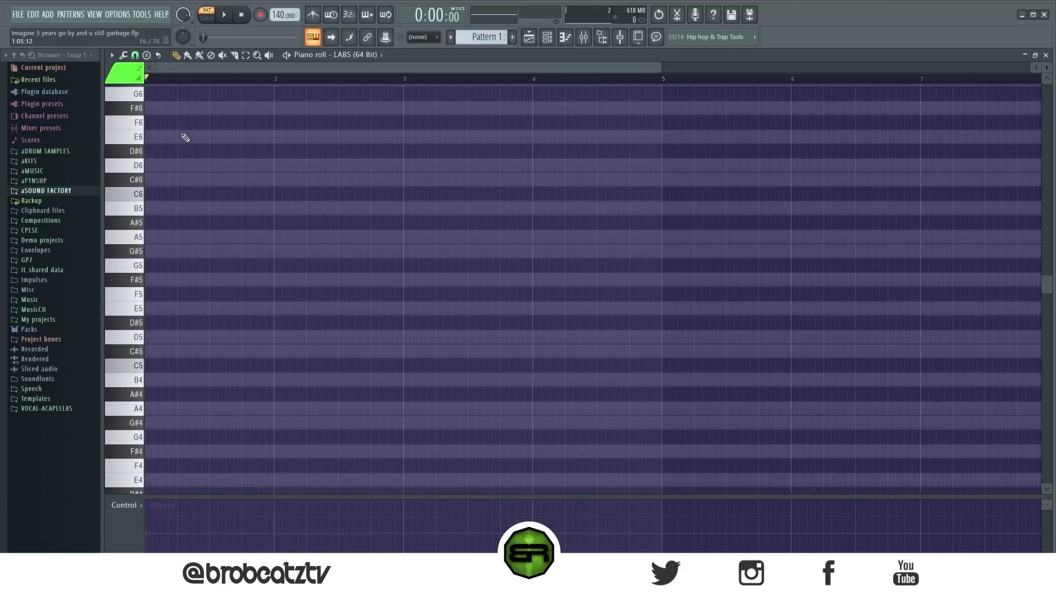
Try stamping a minor chord rooted on A#4 at the start of bar 1, and undo it.
click(147, 55)
click(165, 149)
click(165, 394)
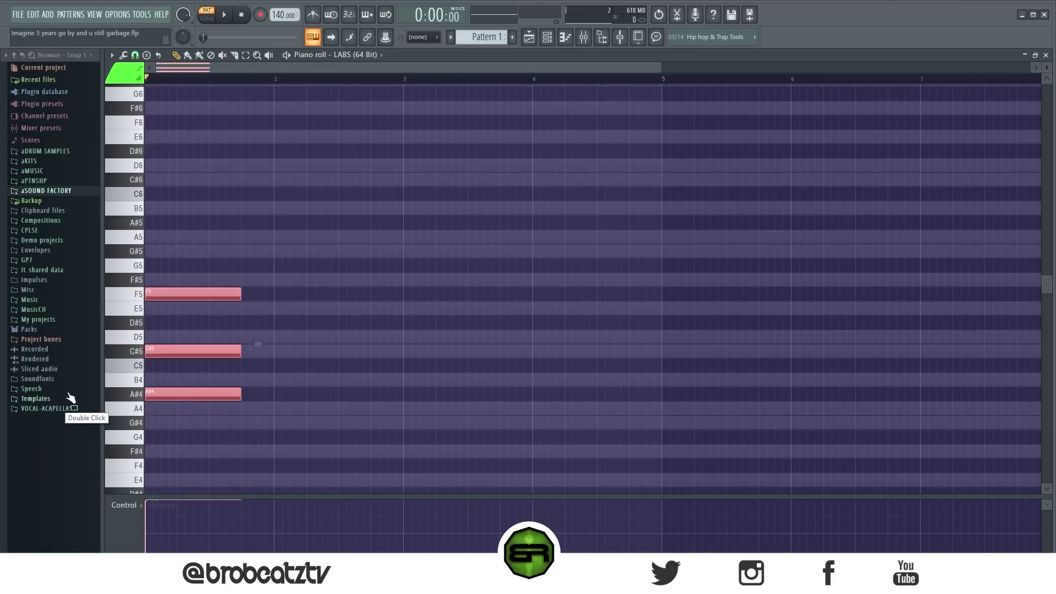
key(ctrl+z)
Draw an F# minor chord at the start of bar 1 using the notes F#4, A4 and C#5.
scroll(395, 351, down, 1)
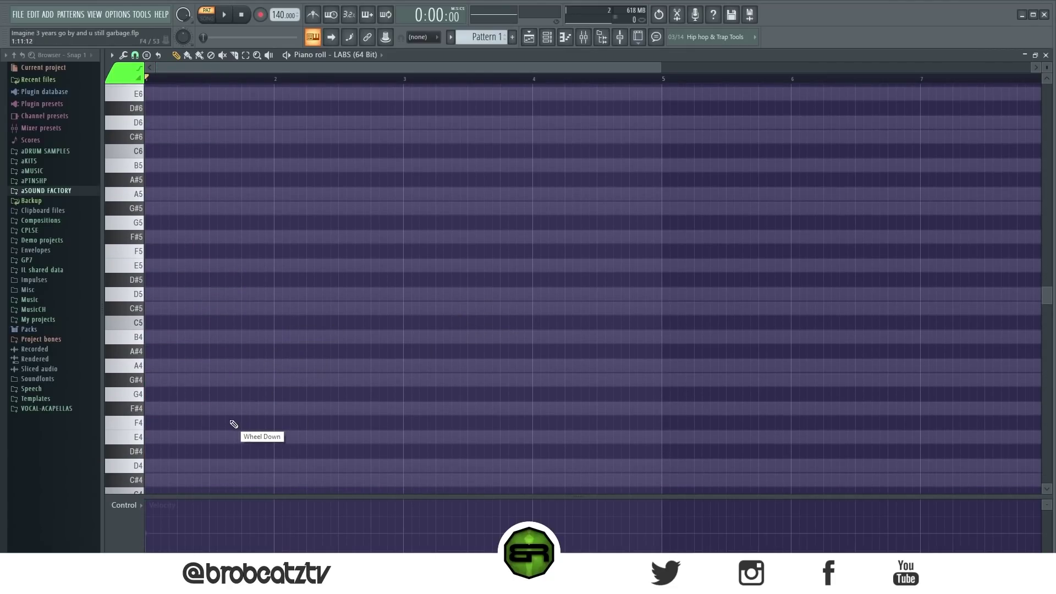
click(166, 409)
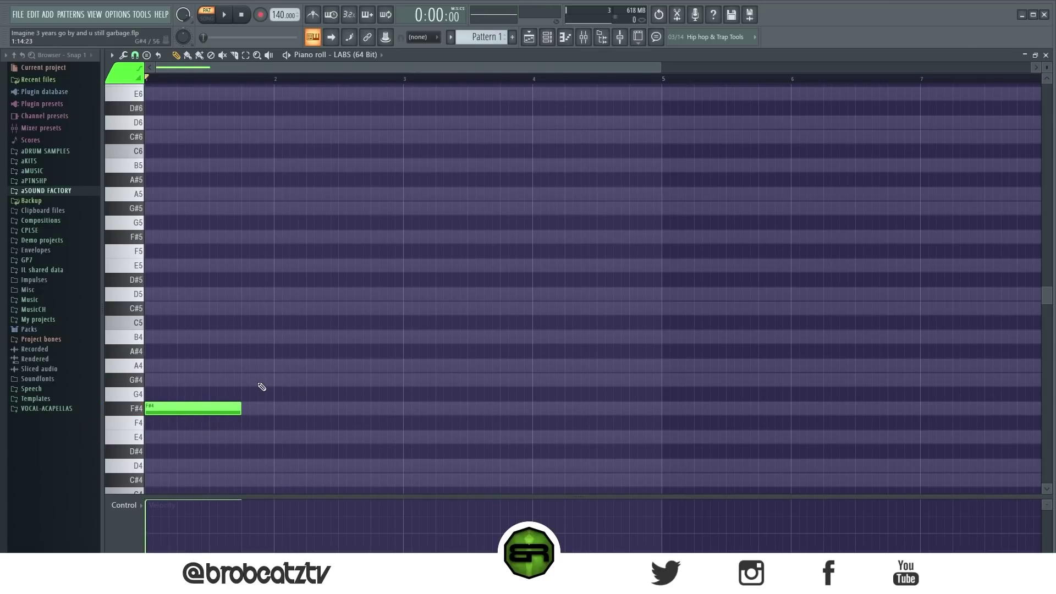
drag(224, 383, 120, 311)
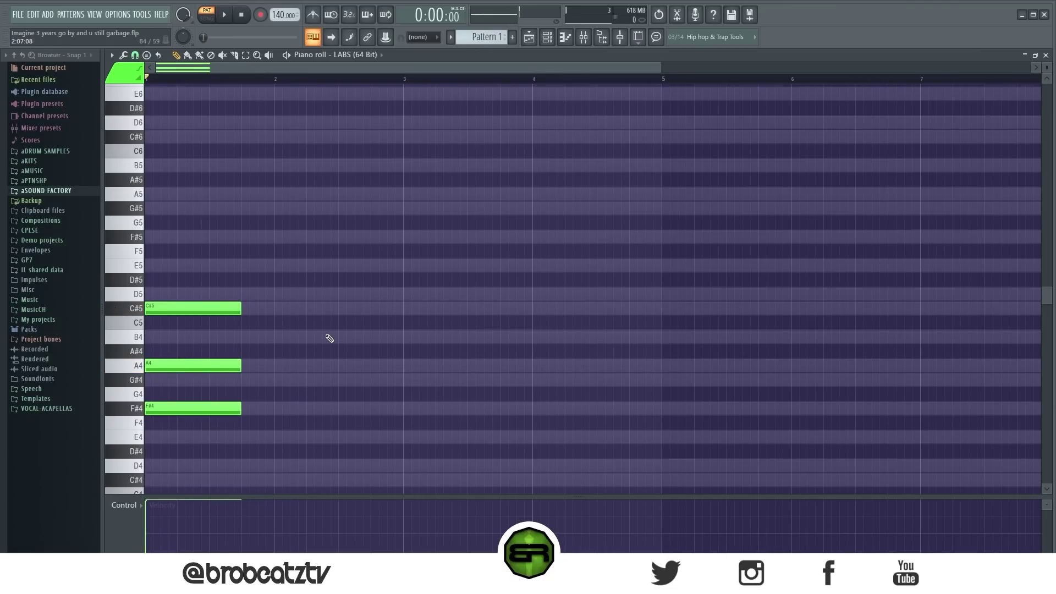
Lengthen the three-note chord to one full bar and duplicate it so it fills bars 1 to 4.
drag(294, 274, 195, 471)
drag(240, 409, 282, 410)
key(ctrl+b)
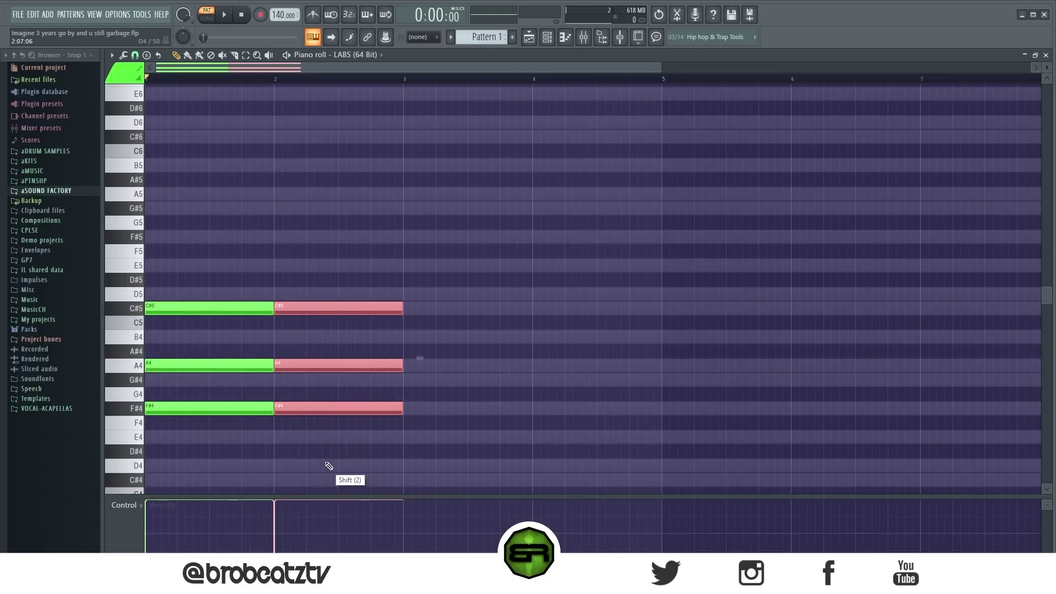
key(ctrl+b)
drag(419, 408, 549, 408)
click(572, 269)
Shift all four A4 notes one beat later and trim the last one to end at the start of bar 5.
scroll(264, 99, down, 3)
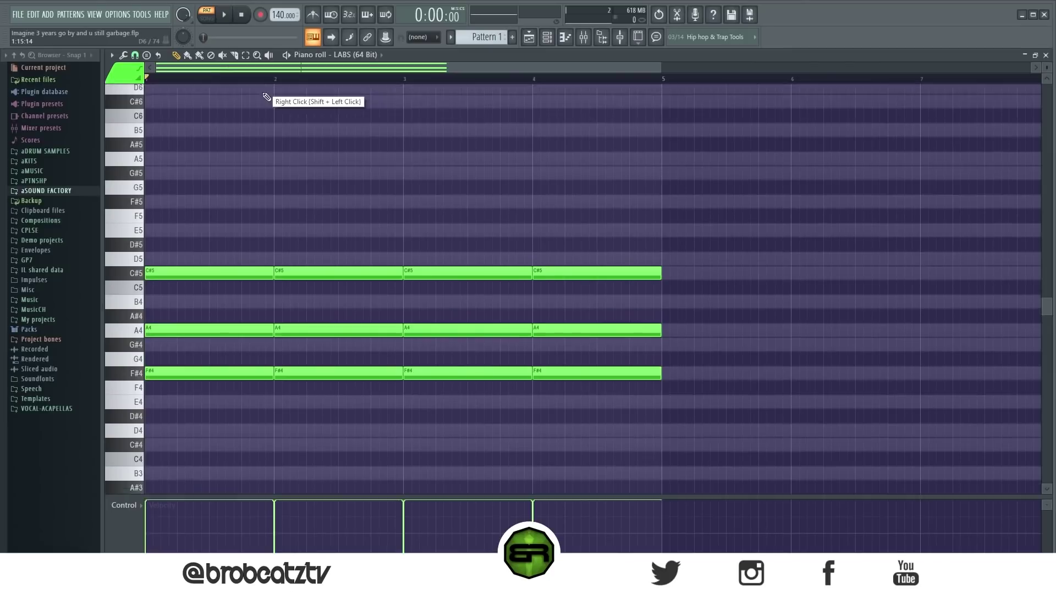
scroll(336, 72, up, 2)
scroll(335, 72, up, 2)
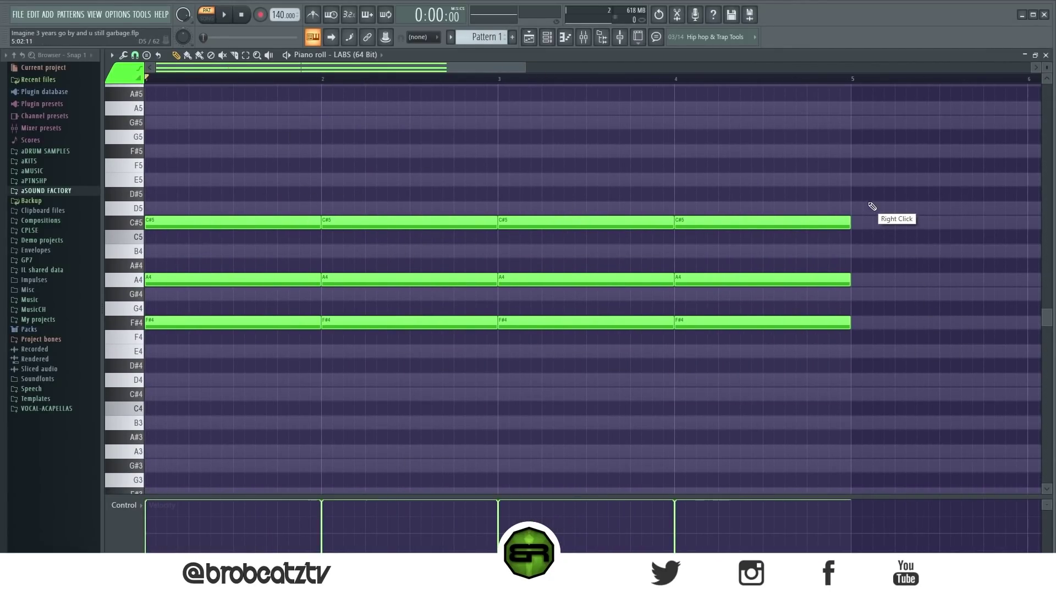
right_click(802, 274)
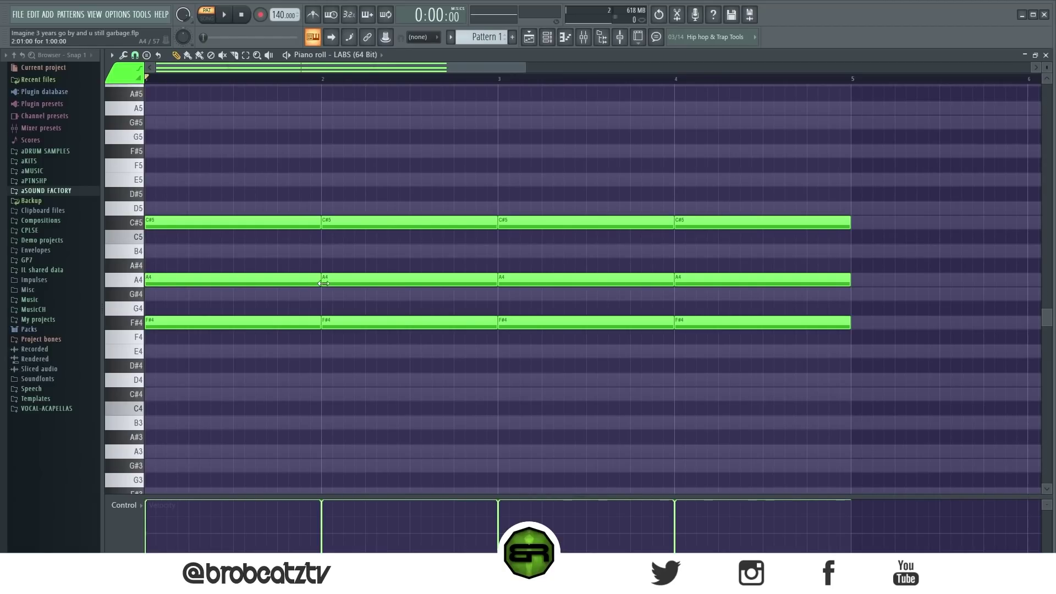
ctrl+click(161, 284)
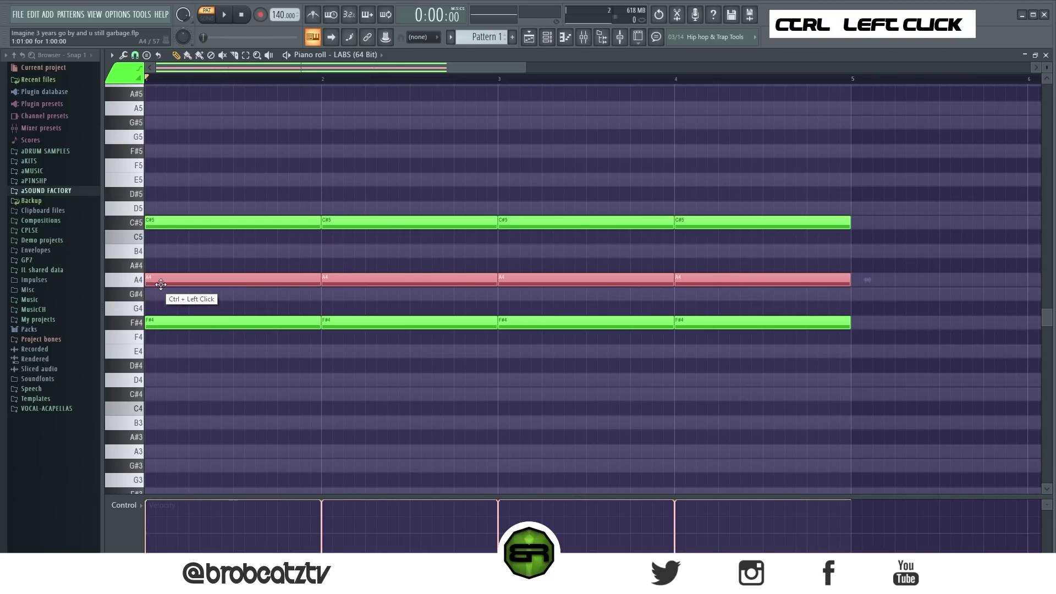
drag(166, 284, 211, 283)
right_click(902, 281)
drag(894, 282, 850, 282)
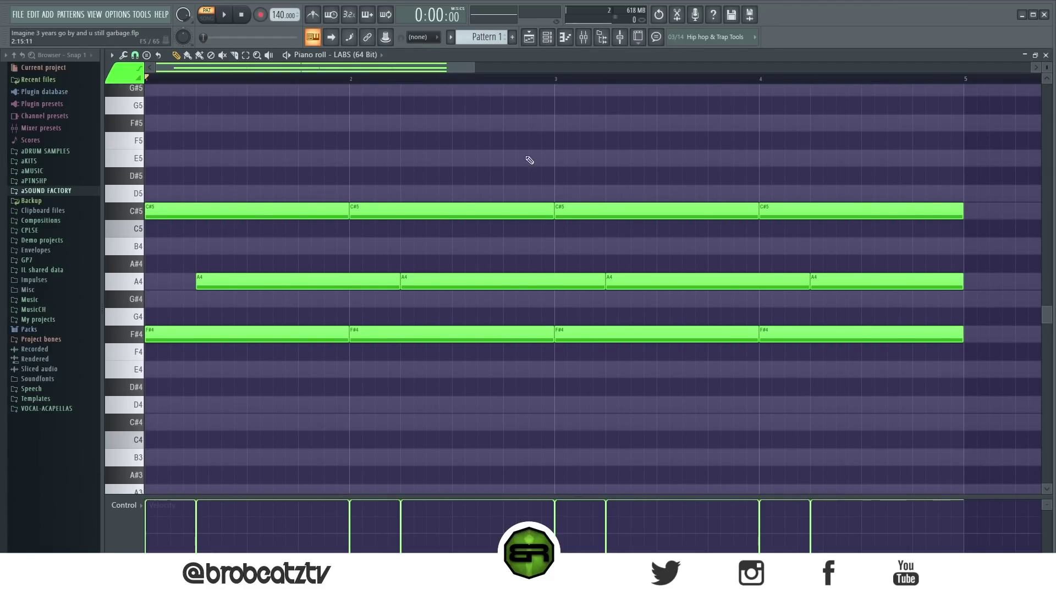
Try a short high melody of G#6, F#6 and G#6 from beat 3 of bar 1, and delete it.
scroll(439, 226, up, 6)
click(257, 193)
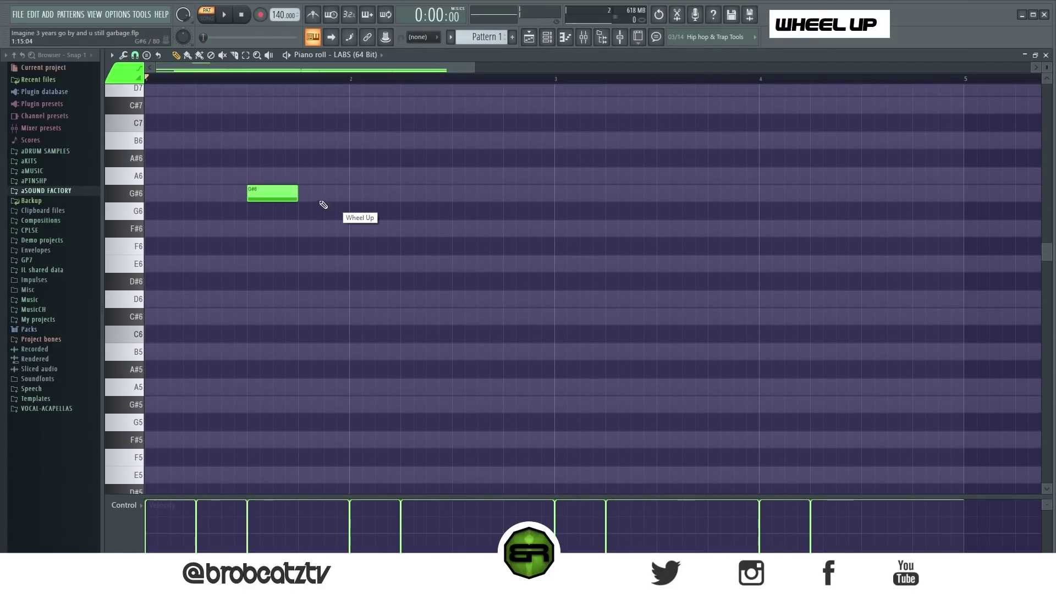
click(306, 229)
click(356, 193)
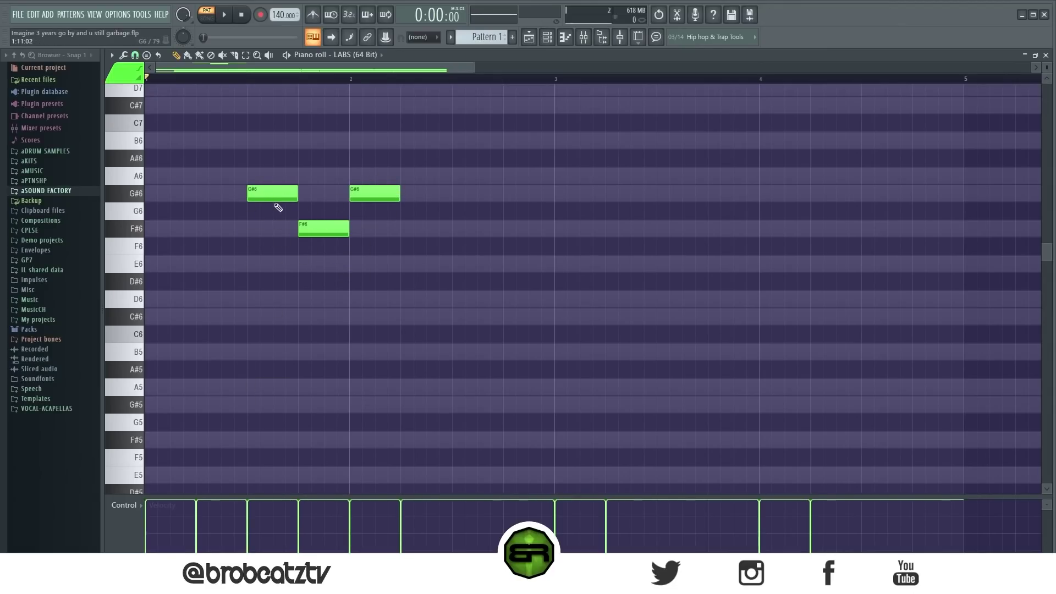
double_click(273, 196)
right_click(375, 194)
right_click(323, 228)
Copy the four A4 notes one beat later onto G#4, shortening the copies by two beats.
scroll(427, 229, down, 5)
scroll(620, 331, down, 1)
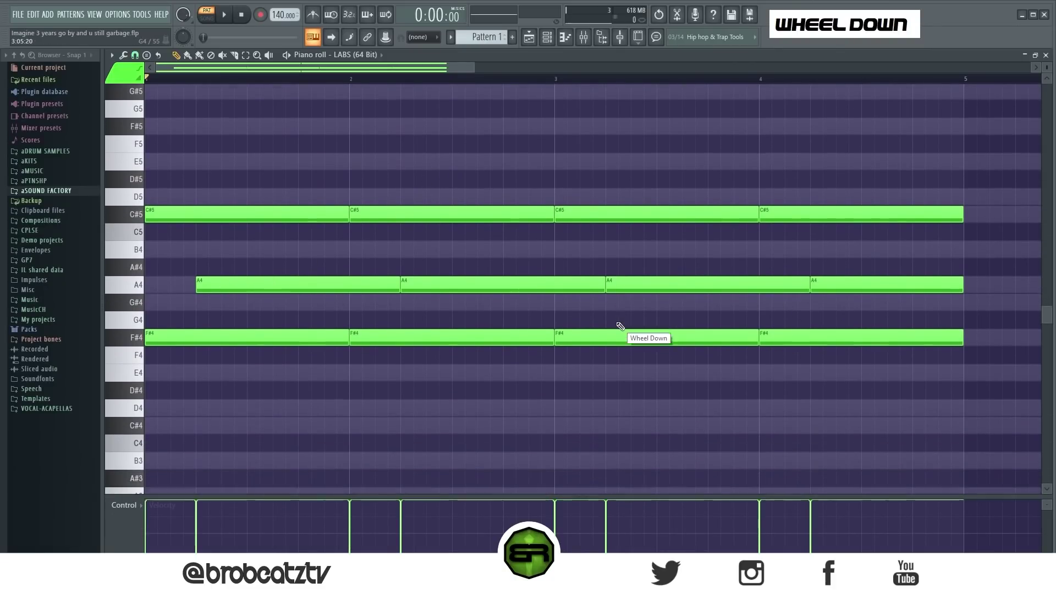
drag(173, 287, 970, 282)
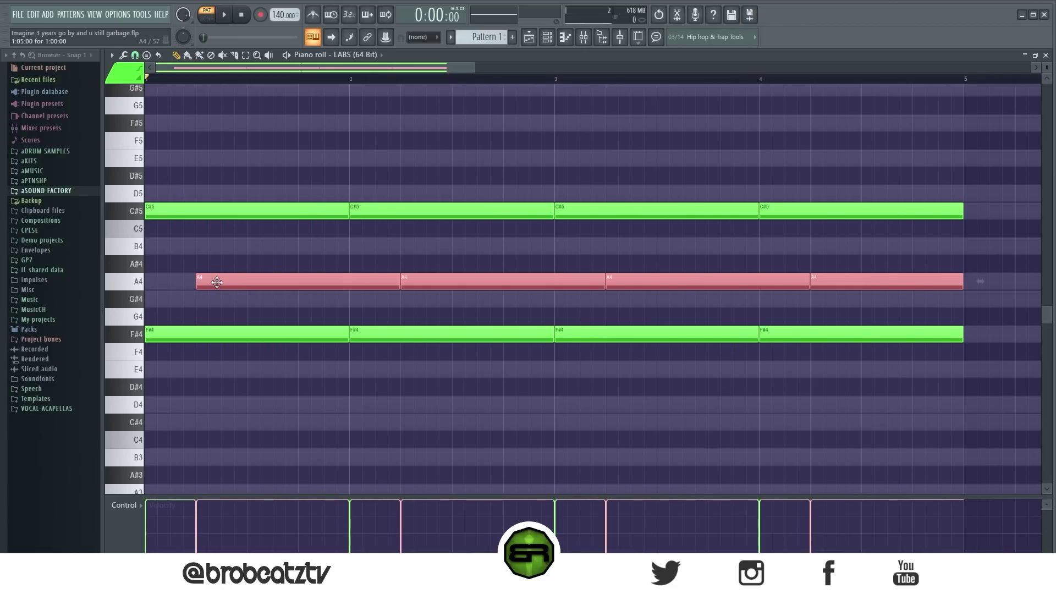
drag(217, 282, 267, 279)
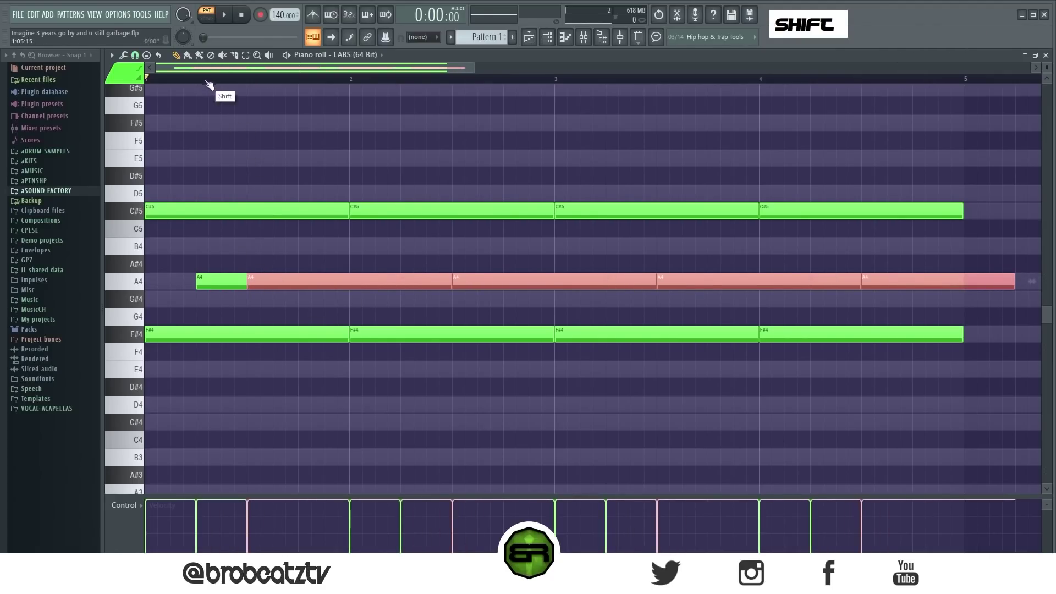
drag(284, 282, 286, 300)
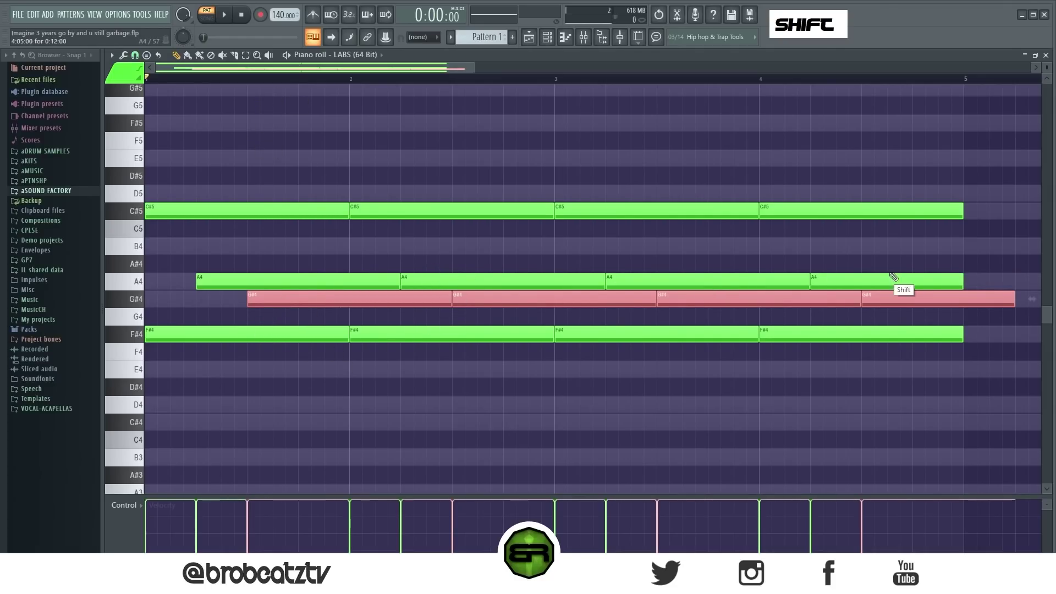
drag(1013, 302, 908, 313)
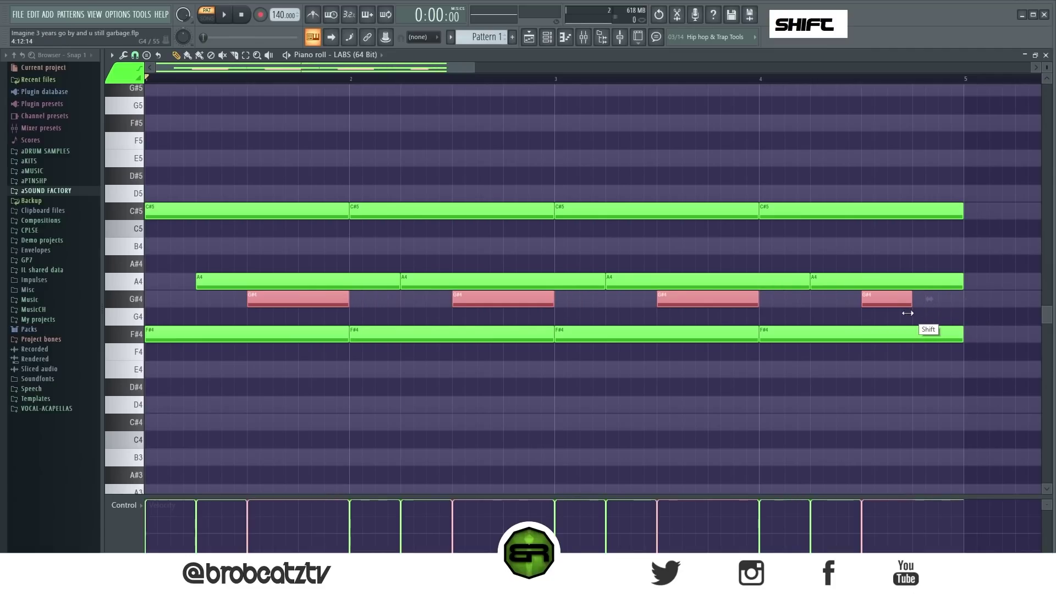
right_click(402, 385)
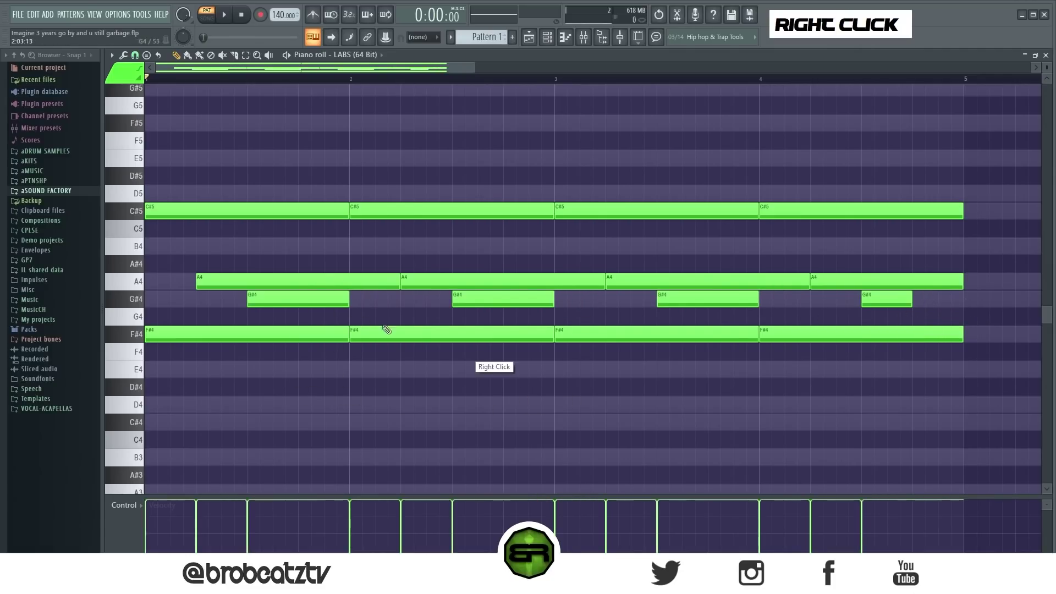
Copy the four original A4 notes two beats later on the same pitch and shorten the full-length copies to about five steps.
mouse_move(179, 274)
mouse_down()
mouse_move(202, 289)
mouse_move(315, 279)
mouse_up()
ctrl+click(132, 281)
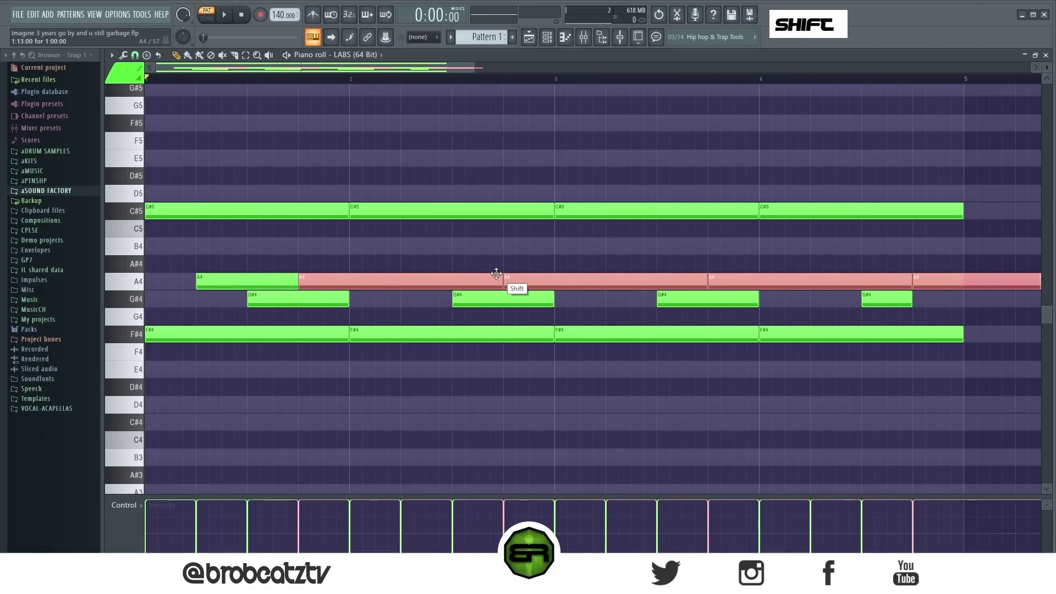
drag(500, 279, 349, 287)
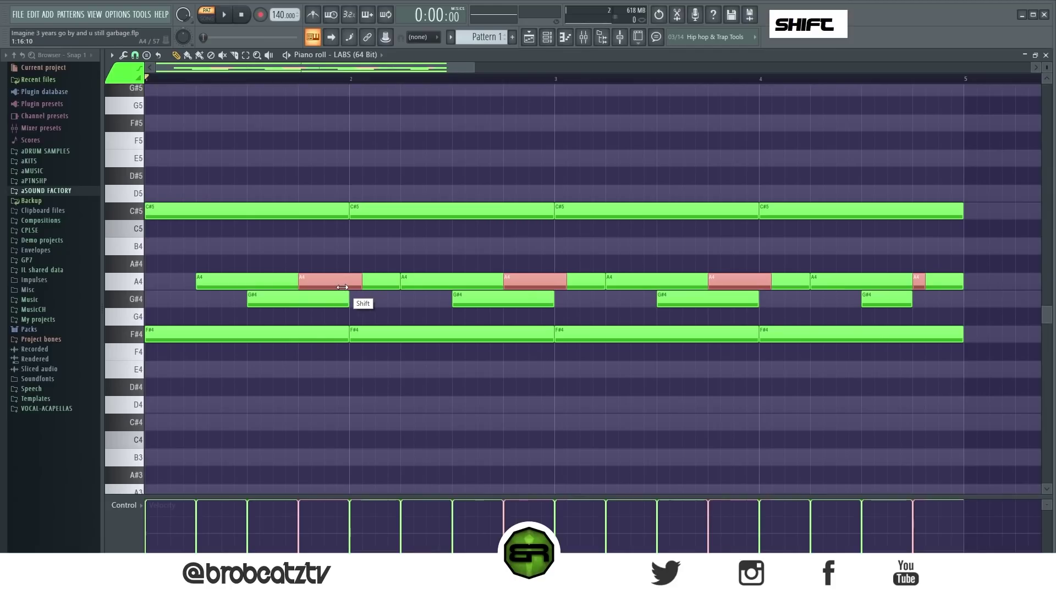
Shorten the four original A4 notes so that each ends before the next A4 note begins.
ctrl+click(352, 281)
ctrl+shift+click(556, 281)
ctrl+shift+click(641, 281)
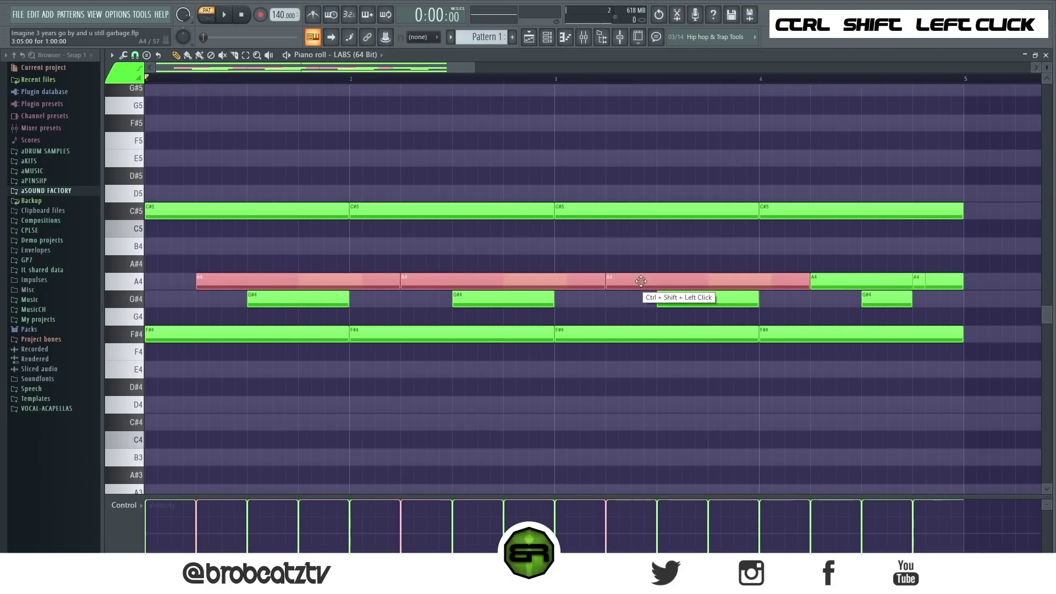
ctrl+shift+click(853, 281)
drag(963, 281, 820, 282)
right_click(557, 281)
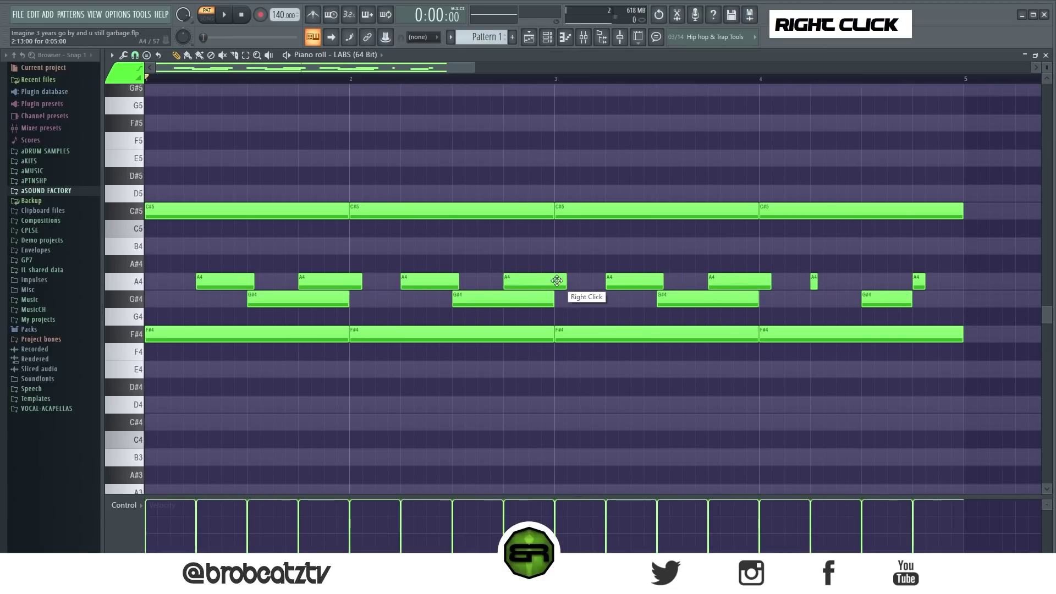
Shorten every A4 and G#4 note between the chord tones to one step, and play the pattern.
drag(967, 255, 177, 322)
drag(349, 298, 259, 292)
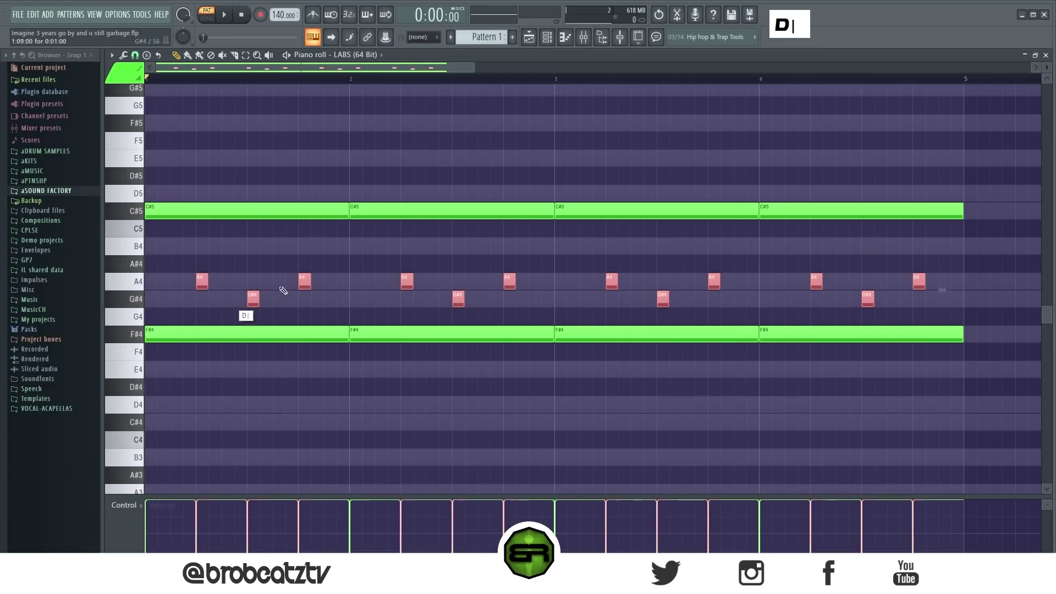
right_click(319, 251)
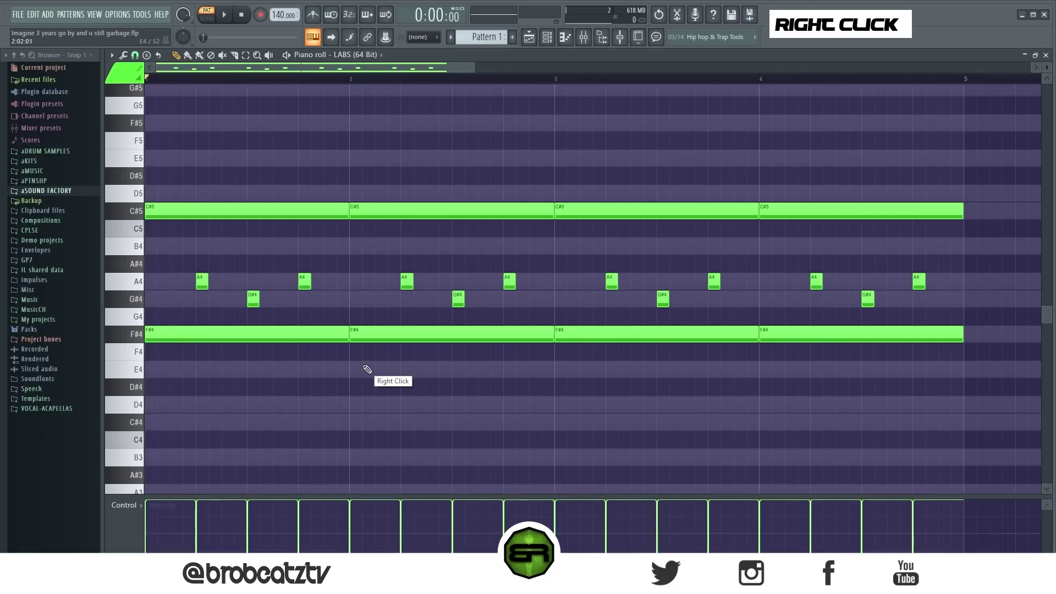
drag(259, 275, 192, 311)
key(space)
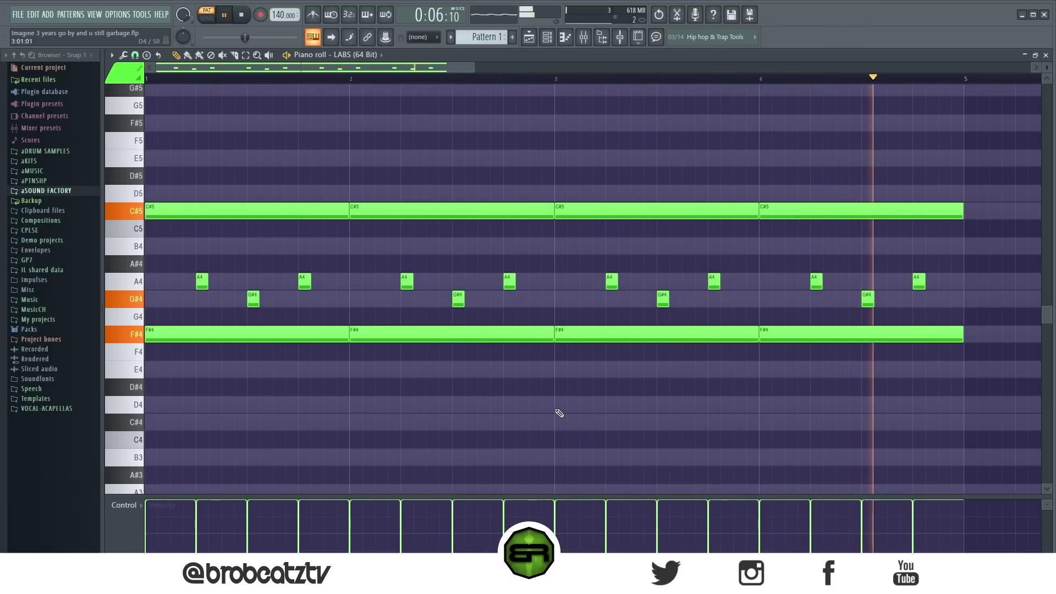
Stop playback and move the F#4 notes in bars 3 and 4 down five semitones to C#4.
key(space)
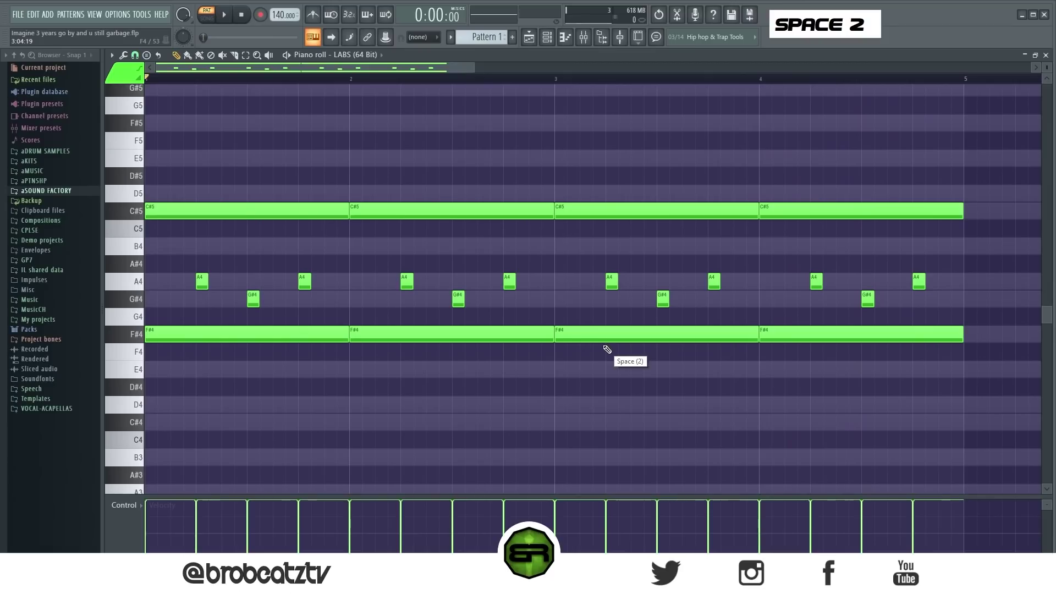
right_click(566, 282)
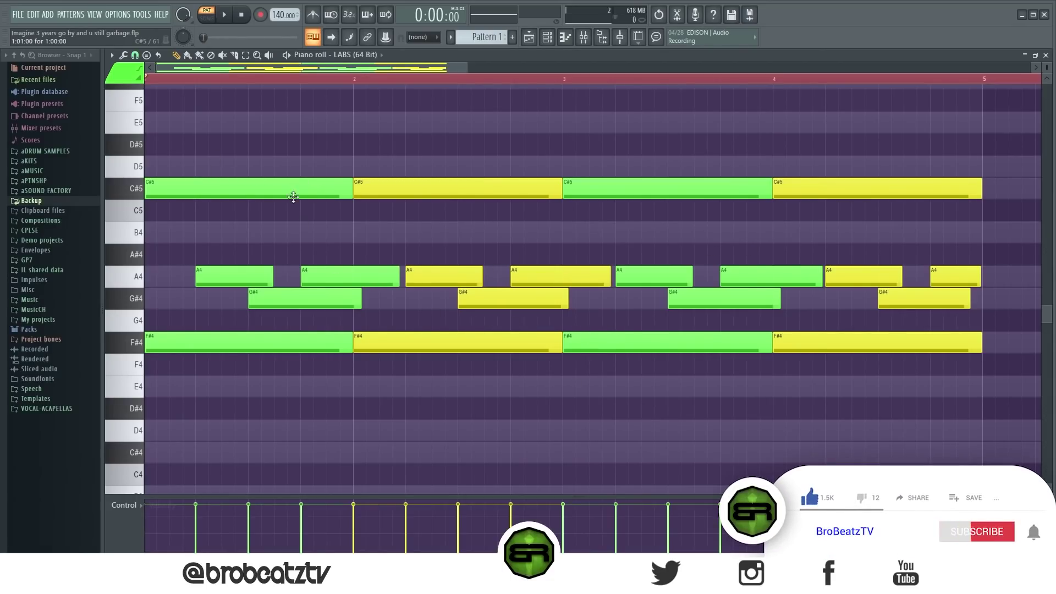
right_click(464, 383)
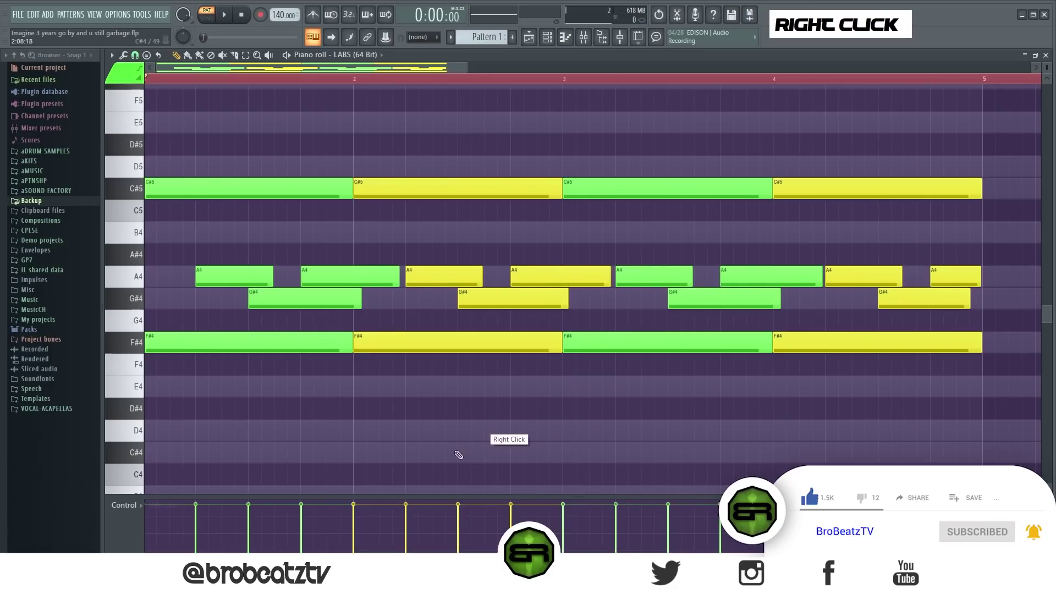
drag(567, 338, 855, 336)
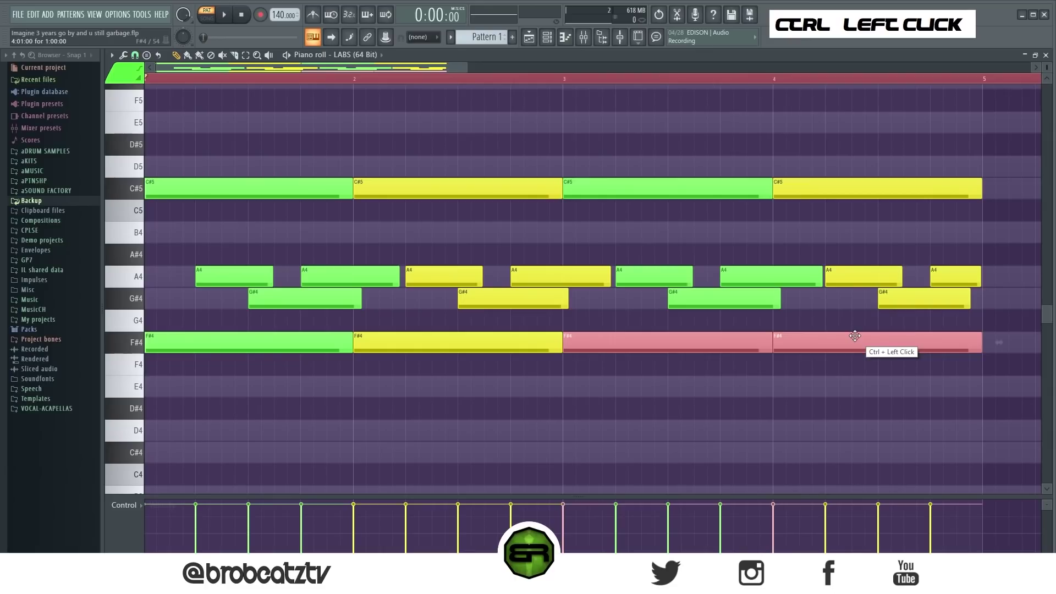
key(shift+Down)
key(shift+Down)
key(shift+Down)
key(shift+Down)
key(shift+Down)
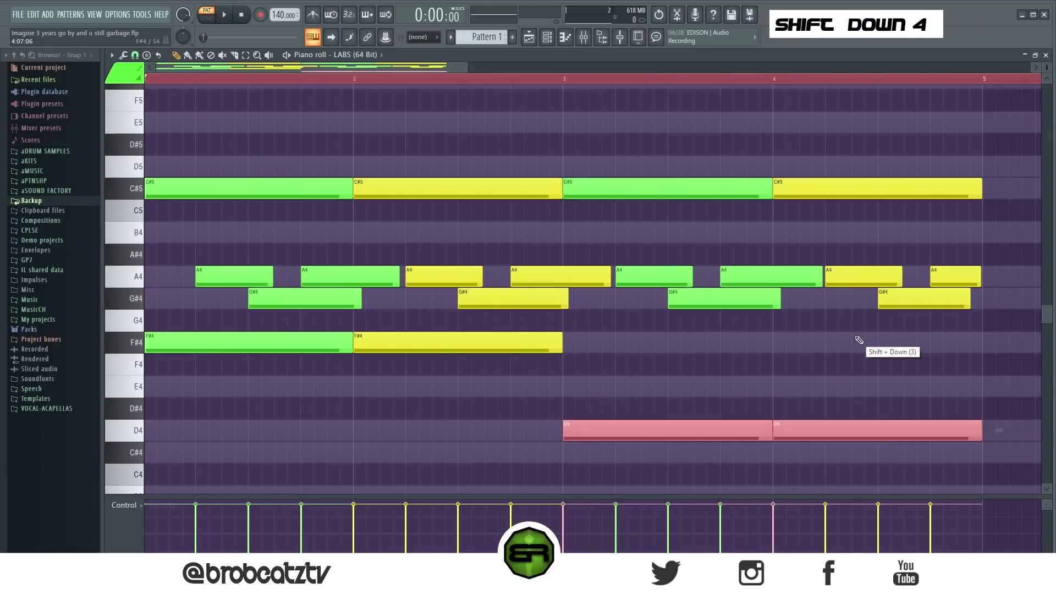
right_click(757, 389)
scroll(756, 385, down, 3)
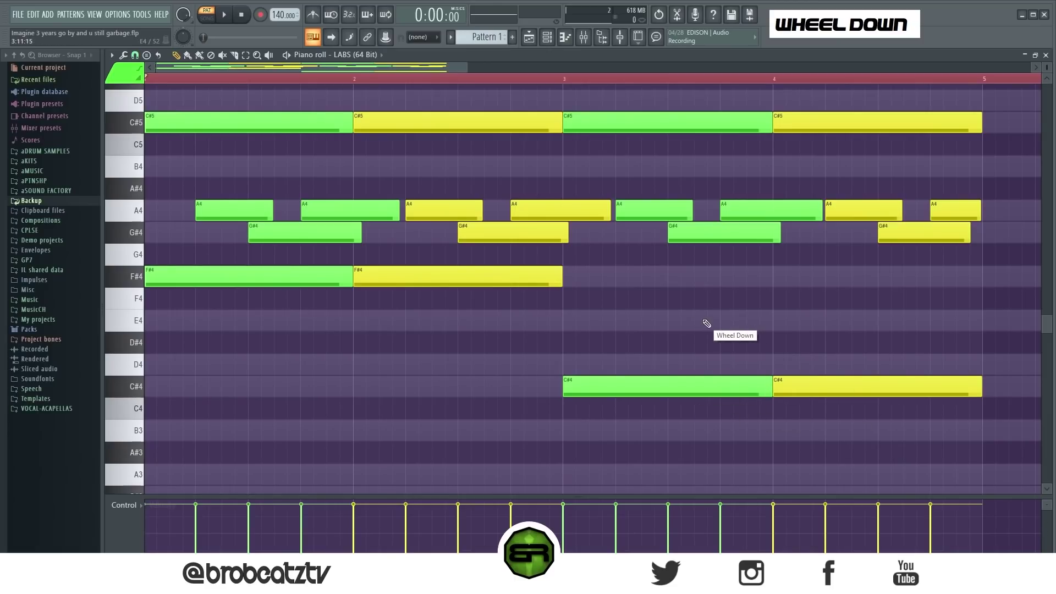
Raise the C#4 note in bar 3 to D4 and play the pattern.
click(849, 384)
drag(663, 388, 664, 351)
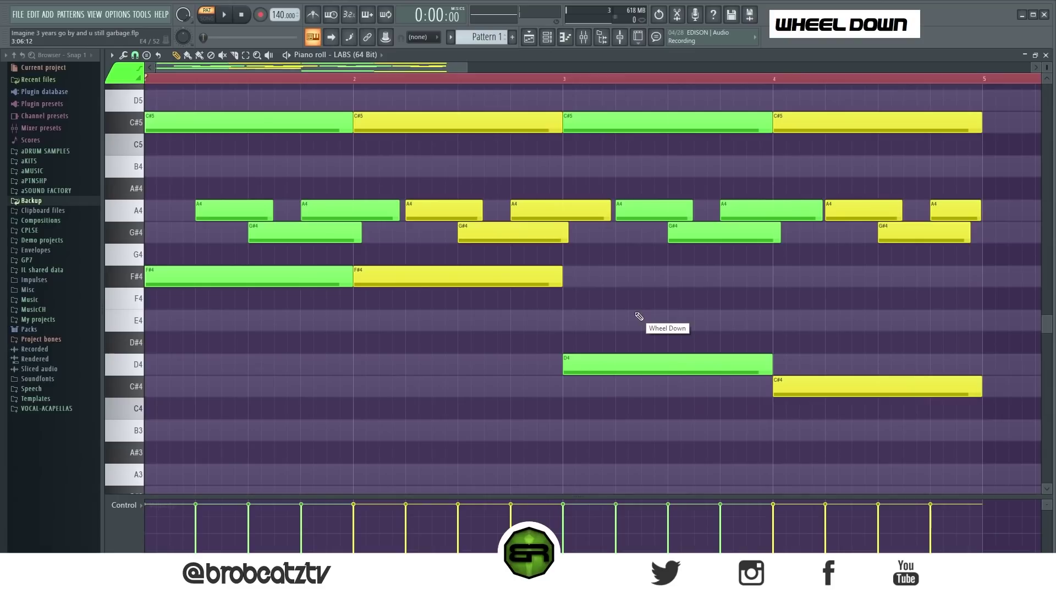
ctrl+click(768, 365)
right_click(765, 350)
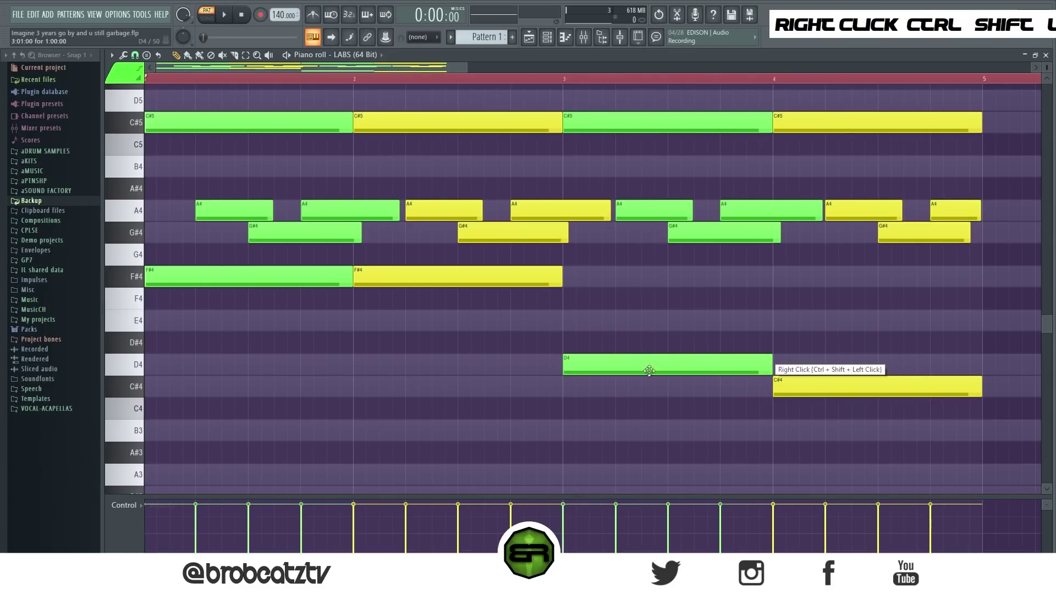
scroll(514, 332, up, 1)
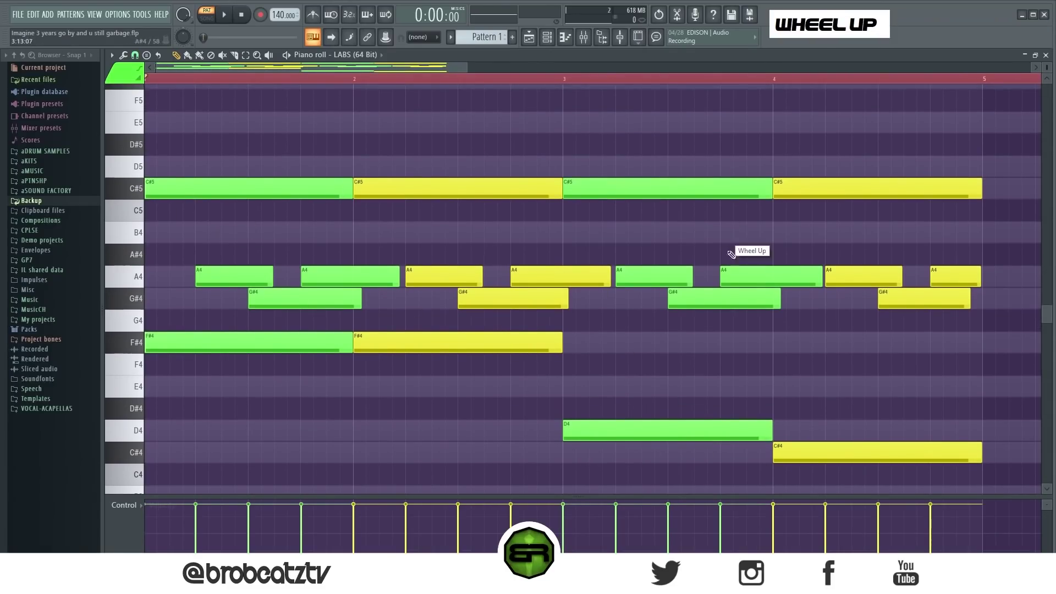
key(space)
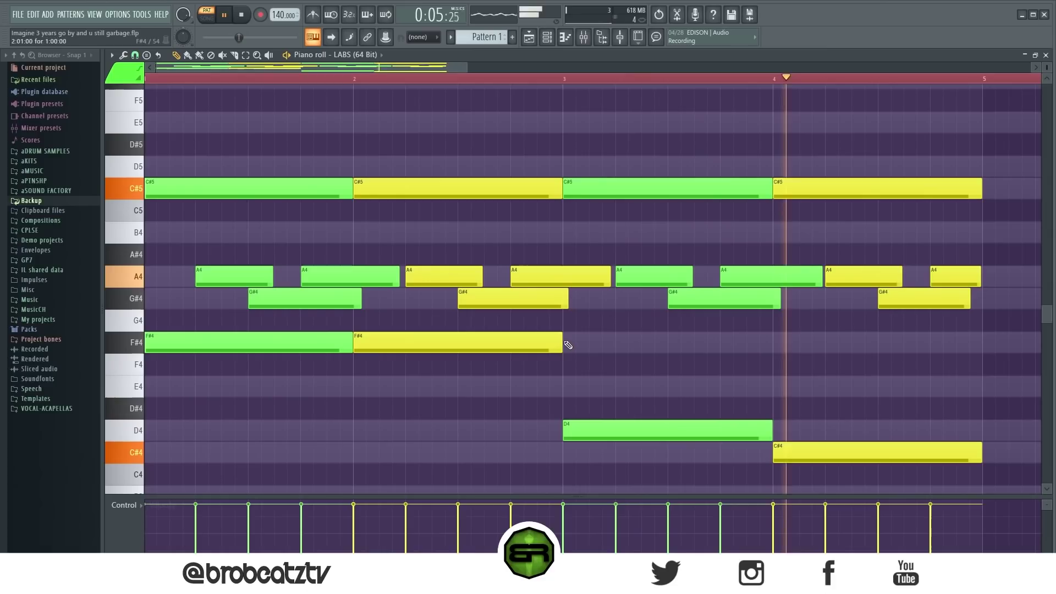
key(space)
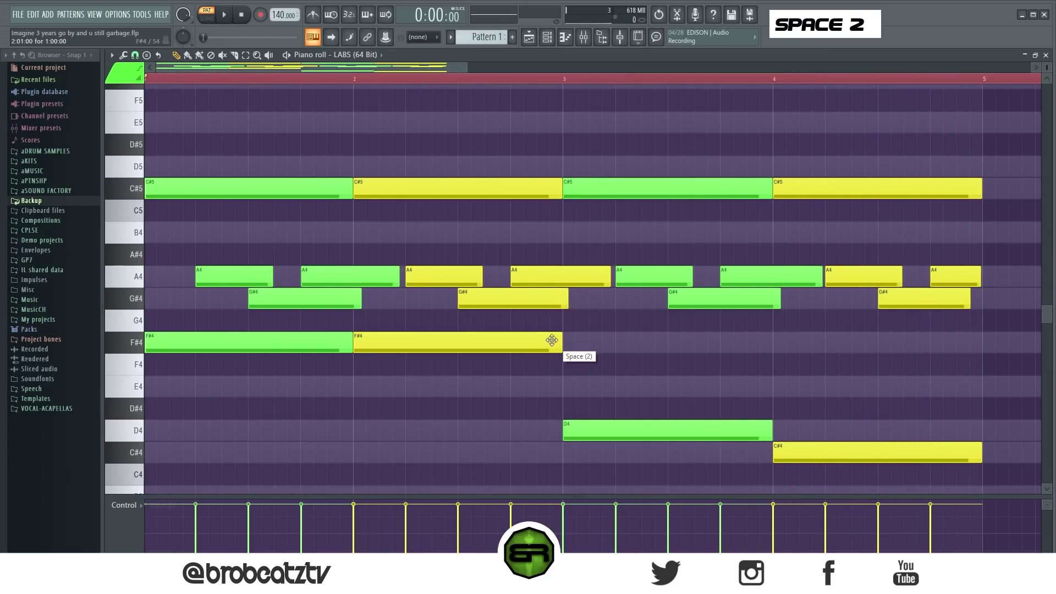
Recolour all A4 and G#4 notes with yellow colour group 2.
drag(997, 243, 225, 312)
click(139, 69)
double_click(114, 107)
key(alt+c)
Recolour all C#5 notes with green colour group 1.
right_click(405, 162)
drag(979, 134, 149, 199)
click(139, 69)
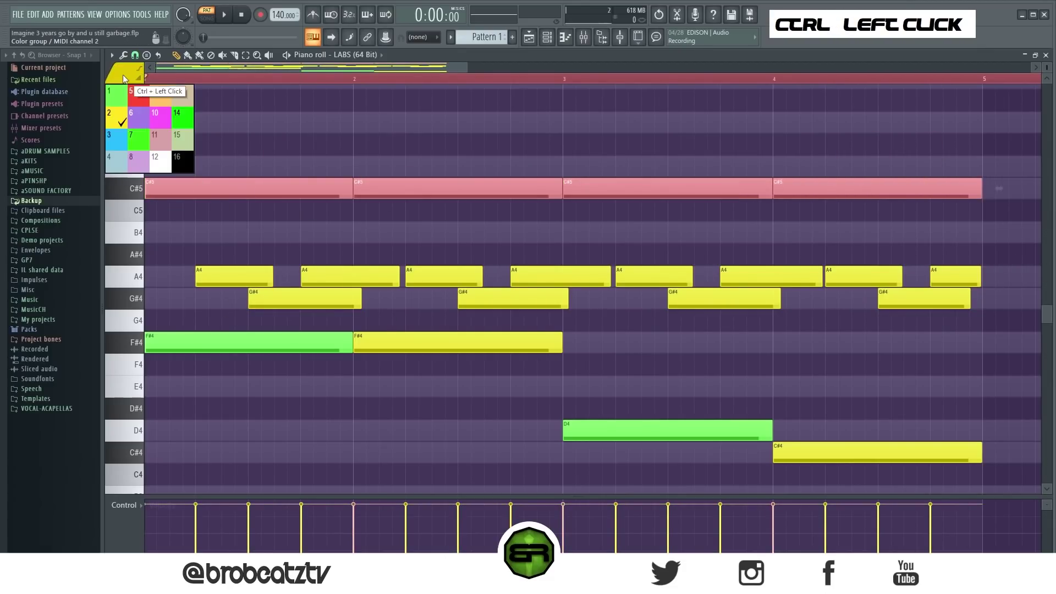
double_click(123, 98)
key(alt+c)
Recolour the F#4, D4 and C#4 bass notes with blue colour group 3.
right_click(325, 127)
drag(264, 334, 983, 485)
click(132, 71)
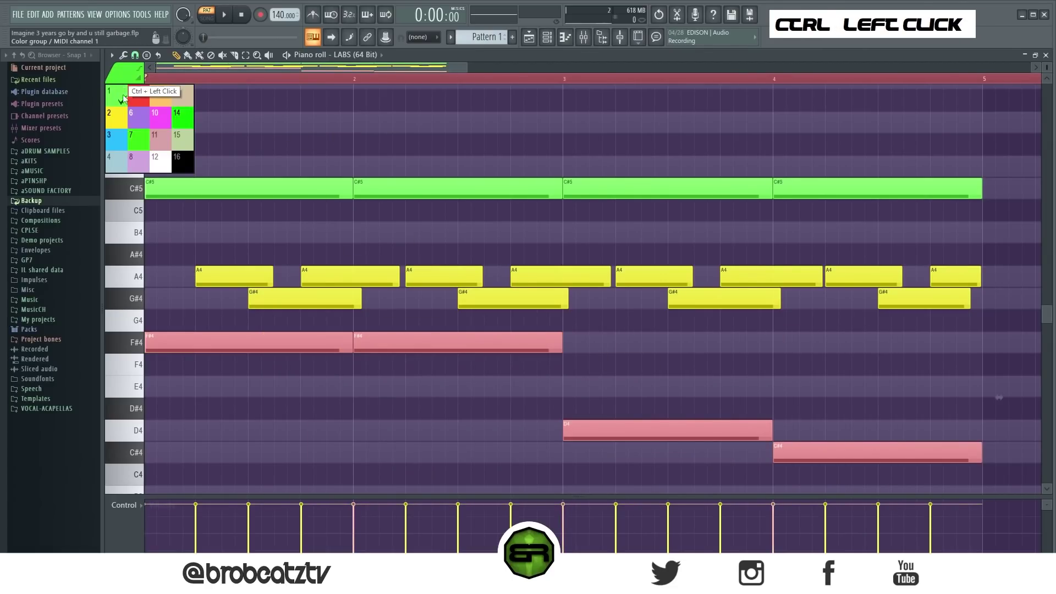
ctrl+click(124, 139)
key(alt+c)
Duplicate the blue F#4, D4 and C#4 notes and move the copies one octave down.
scroll(280, 218, down, 6)
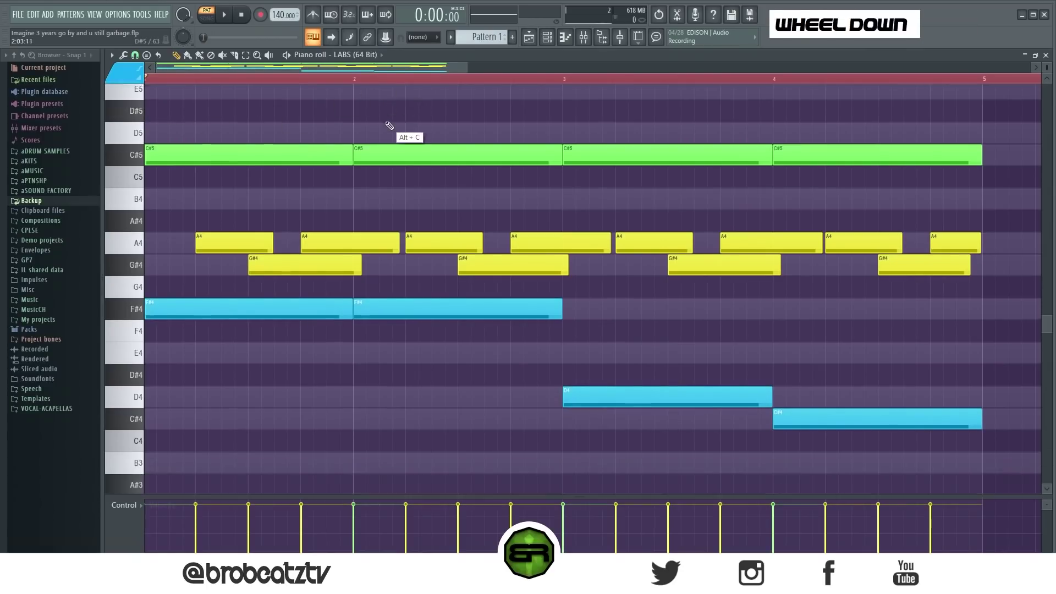
drag(243, 176, 862, 365)
mouse_move(168, 209)
mouse_down()
mouse_move(243, 209)
mouse_move(149, 206)
mouse_up()
key(ctrl+Down)
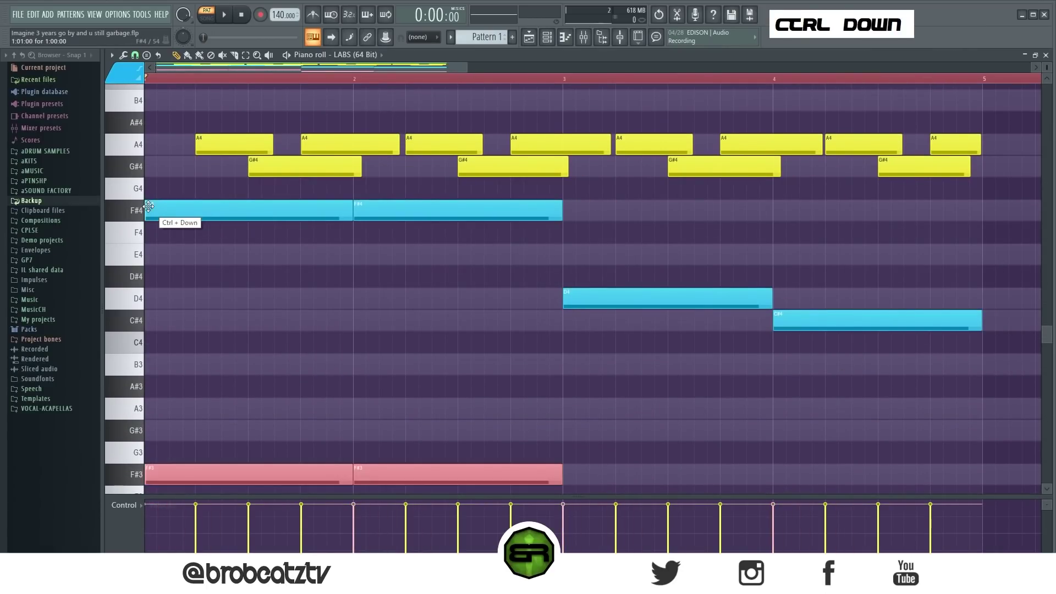
Delete the second F#3 note and extend the first one to fill bars 1 and 2.
scroll(351, 312, down, 3)
right_click(359, 281)
drag(352, 278, 558, 297)
Raise all notes by one octave, clear the selection and play the pattern.
key(ctrl+a)
key(ctrl+Up)
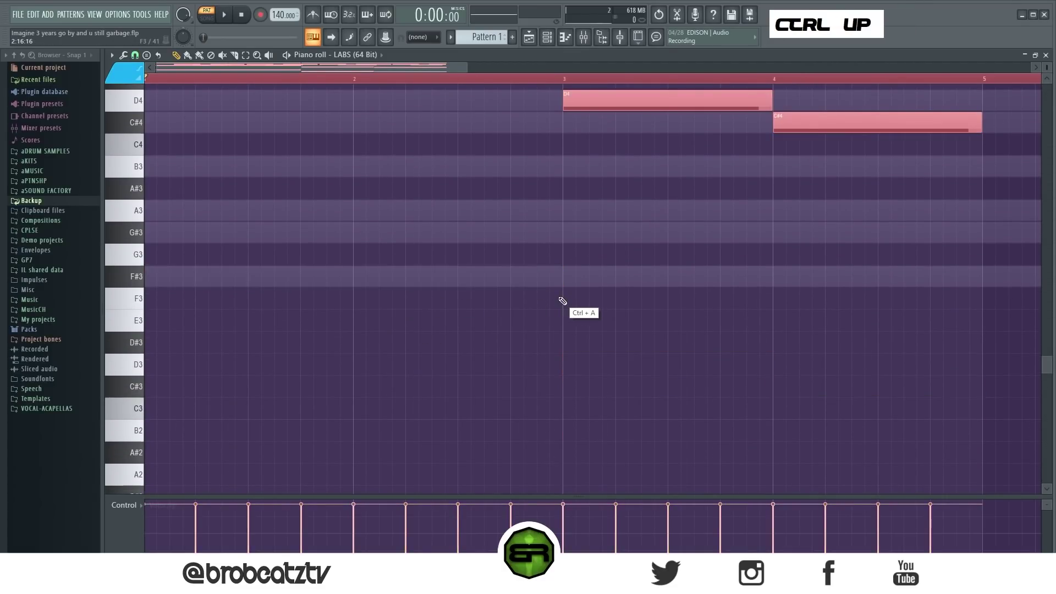
scroll(524, 295, up, 5)
ctrl+right_click(528, 243)
scroll(513, 231, up, 3)
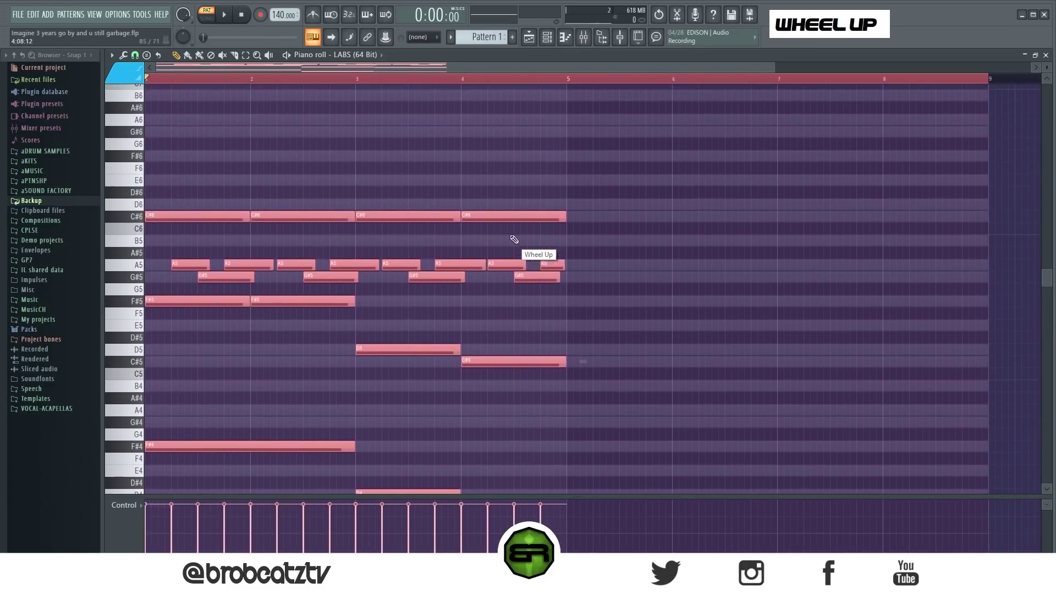
scroll(707, 162, down, 3)
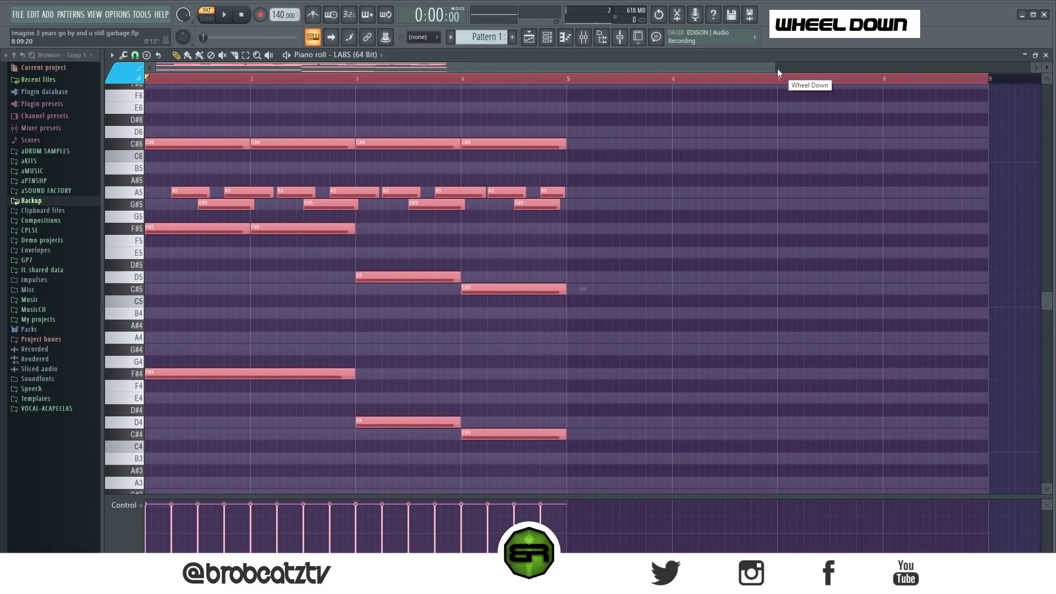
scroll(778, 68, down, 3)
right_click(294, 89)
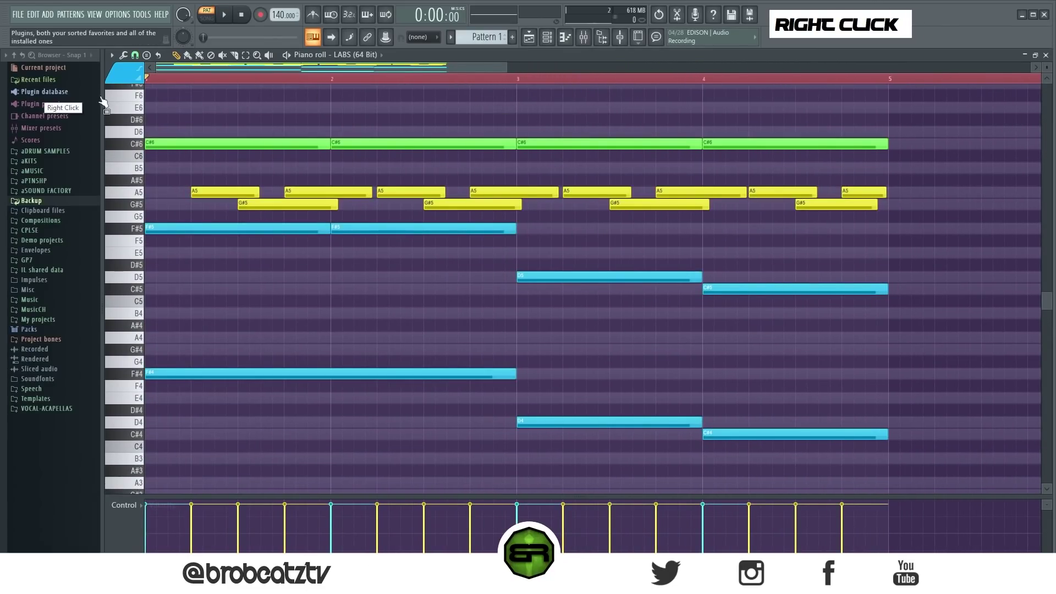
key(space)
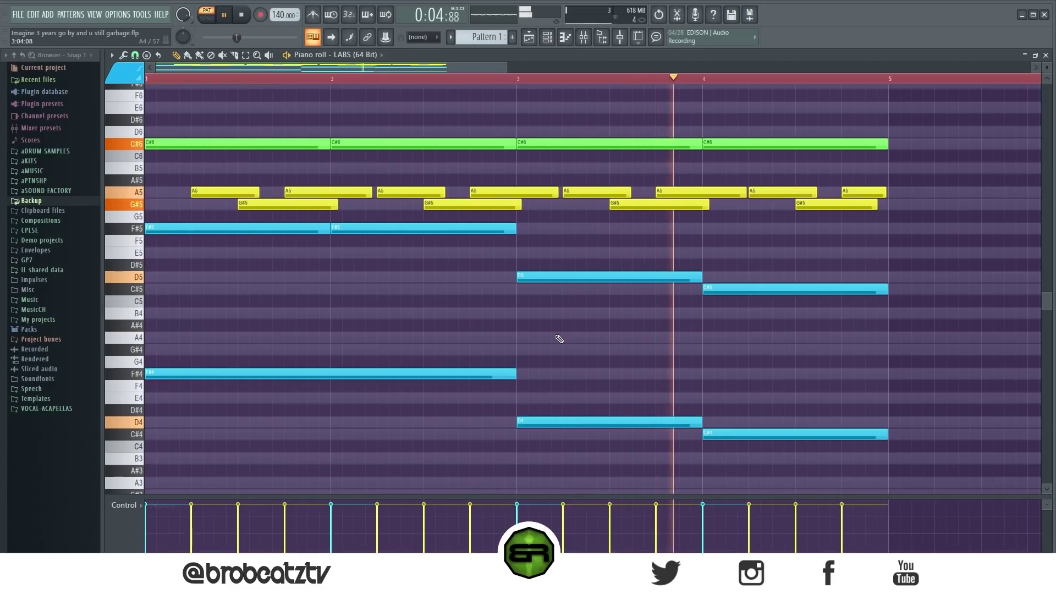
key(space)
Try the lowest F#4, D4 and C#4 bass notes one octave lower and play the pattern.
drag(243, 333, 749, 465)
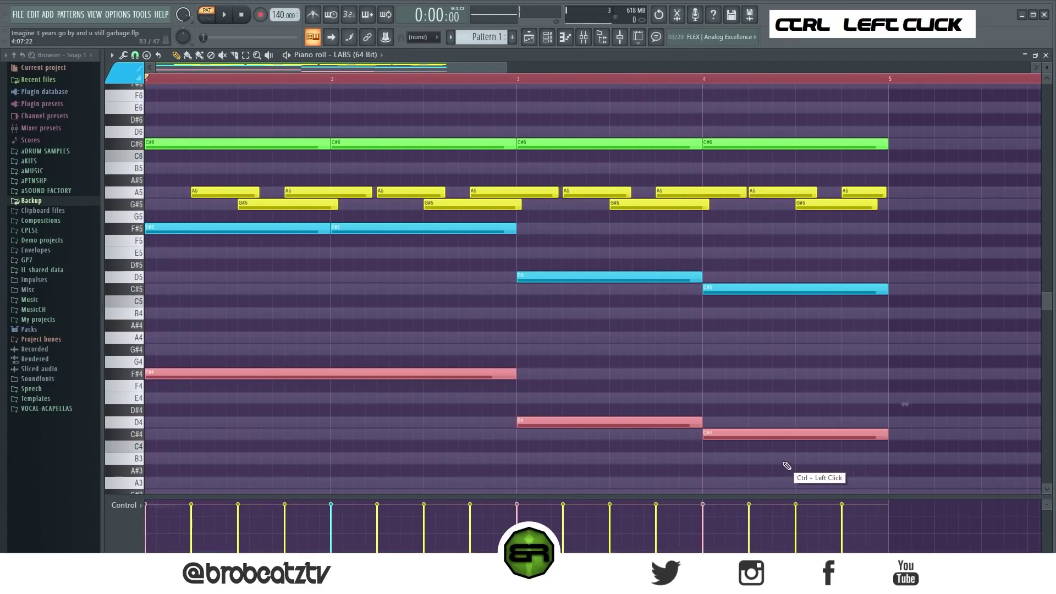
key(ctrl+Down)
scroll(719, 413, down, 3)
key(space)
scroll(720, 406, down, 3)
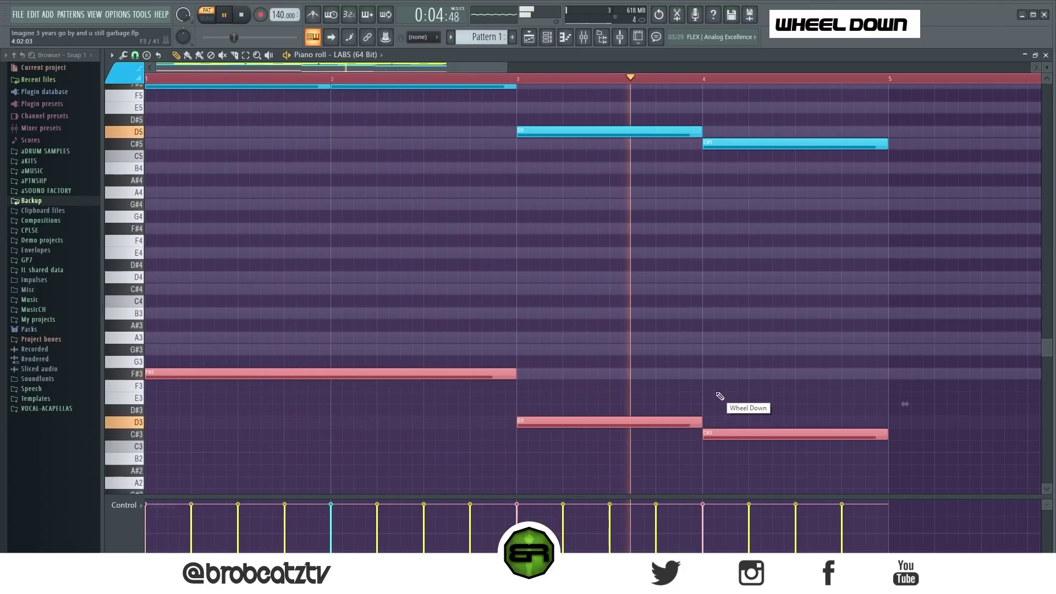
Stop playback, move the selected bass notes back up one octave and clear the selection.
key(space)
key(ctrl+Up)
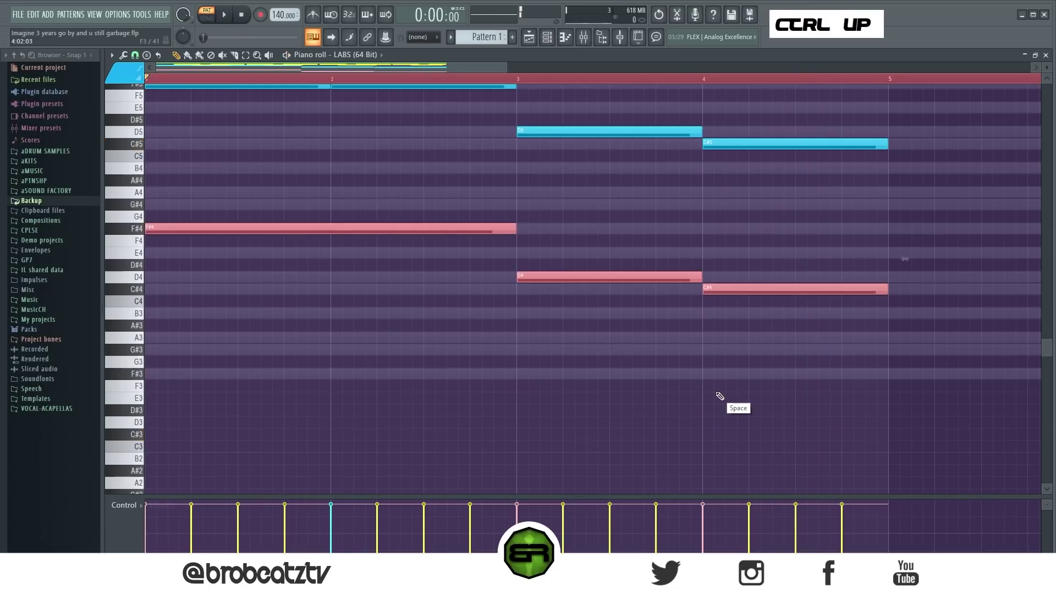
scroll(684, 378, up, 5)
scroll(604, 345, up, 1)
right_click(524, 361)
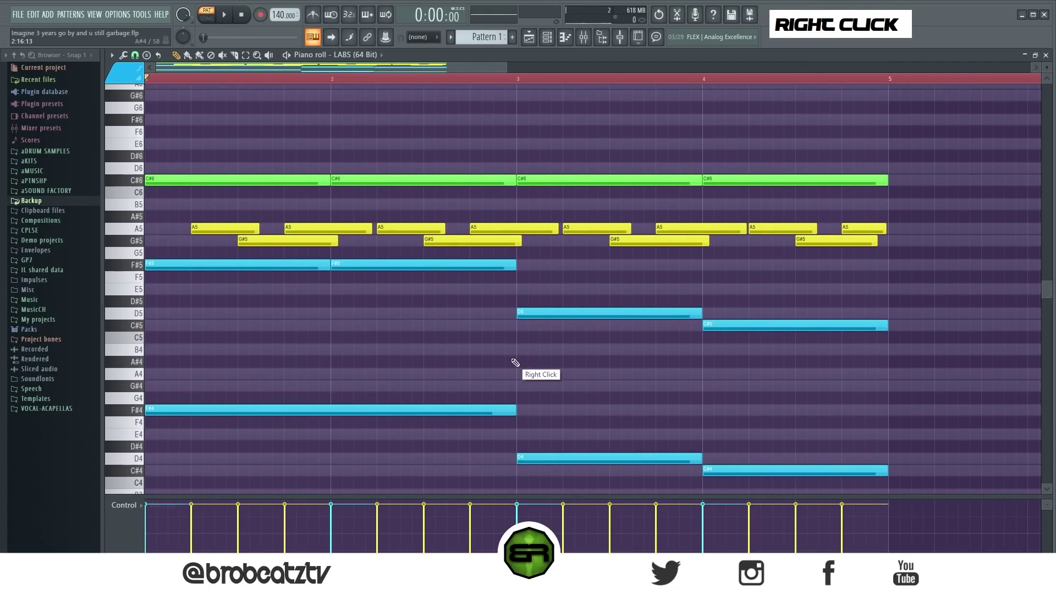
scroll(156, 194, up, 2)
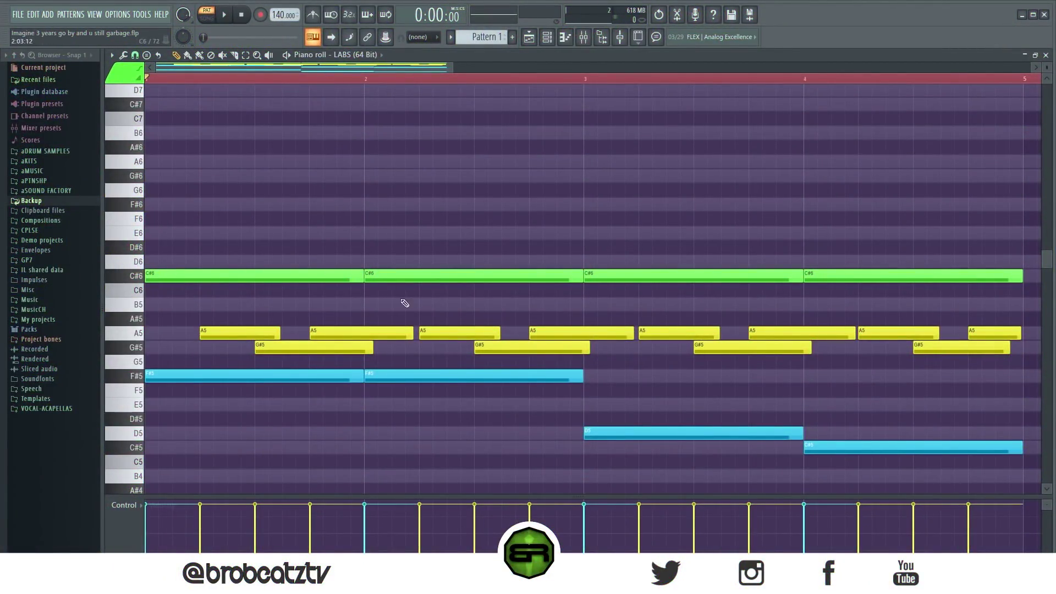
drag(405, 304, 206, 293)
right_click(233, 354)
click(174, 175)
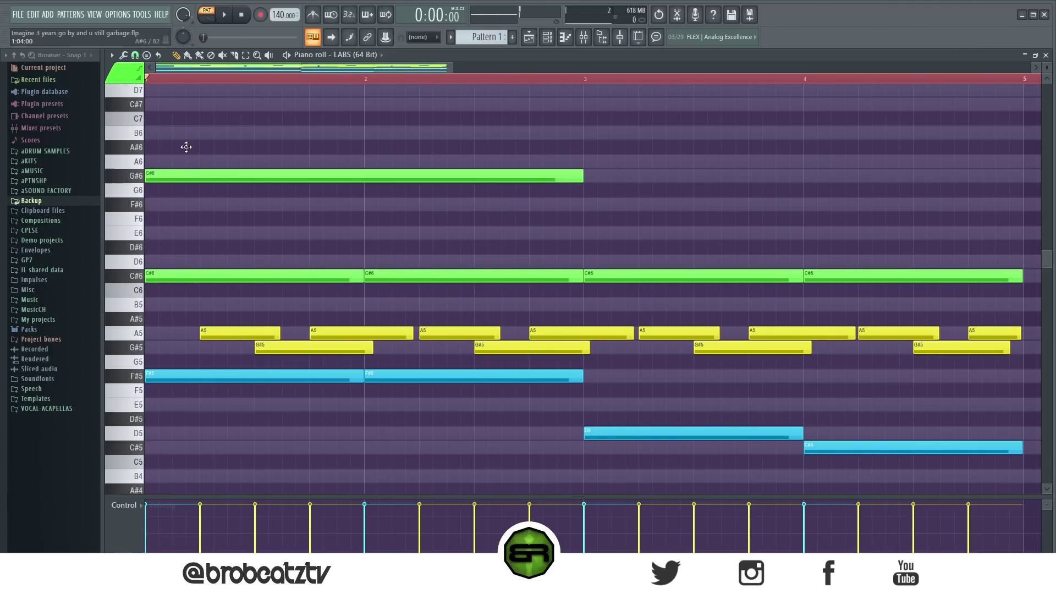
click(190, 152)
click(219, 104)
right_click(231, 104)
right_click(246, 175)
right_click(253, 147)
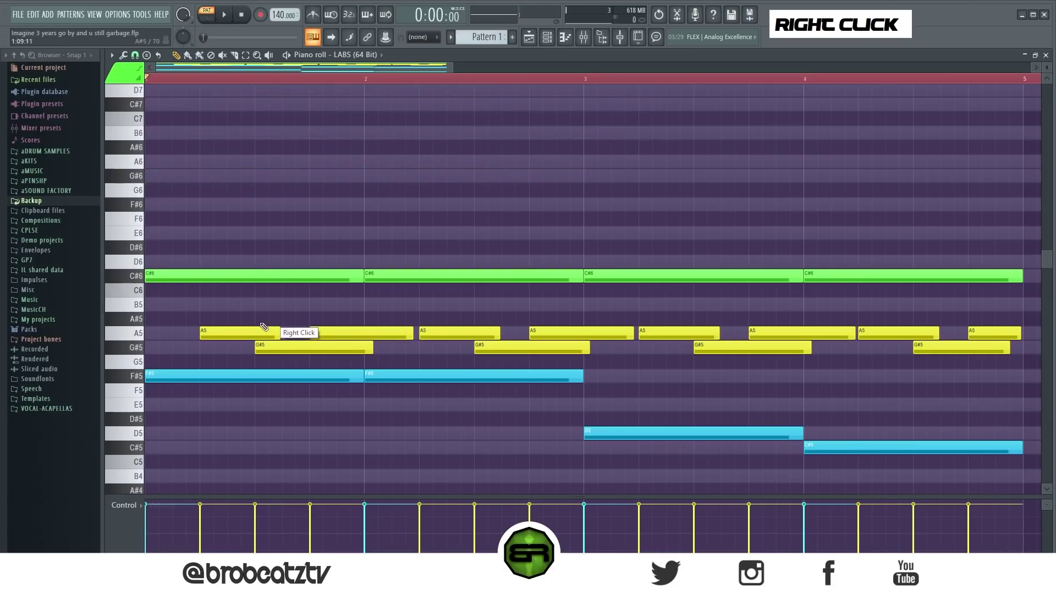
Duplicate the first F#5 and the first two G#5 notes and move the copies one octave up.
ctrl+click(198, 377)
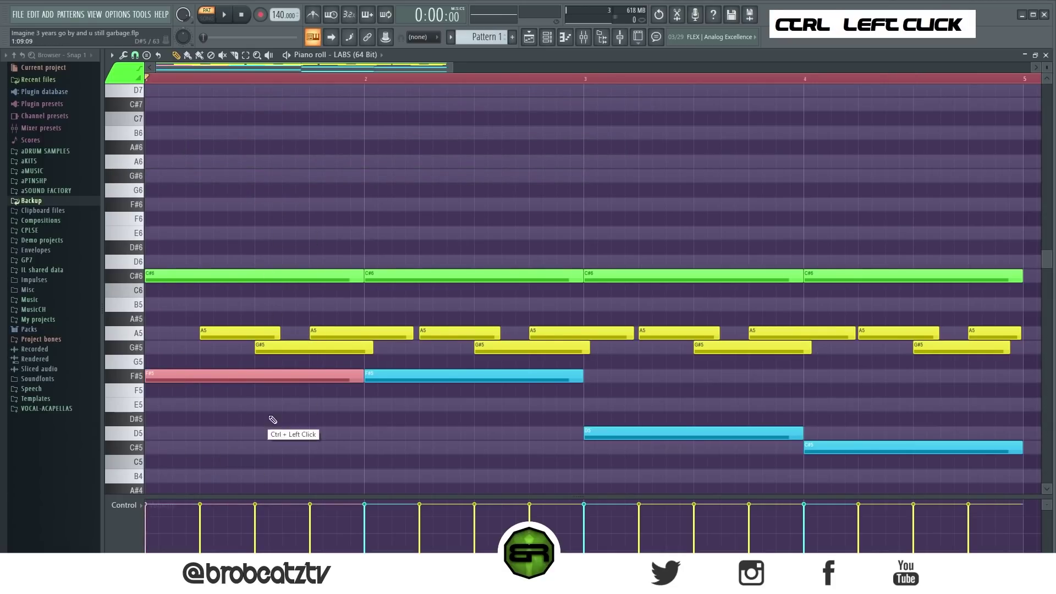
ctrl+shift+click(289, 343)
ctrl+shift+click(489, 347)
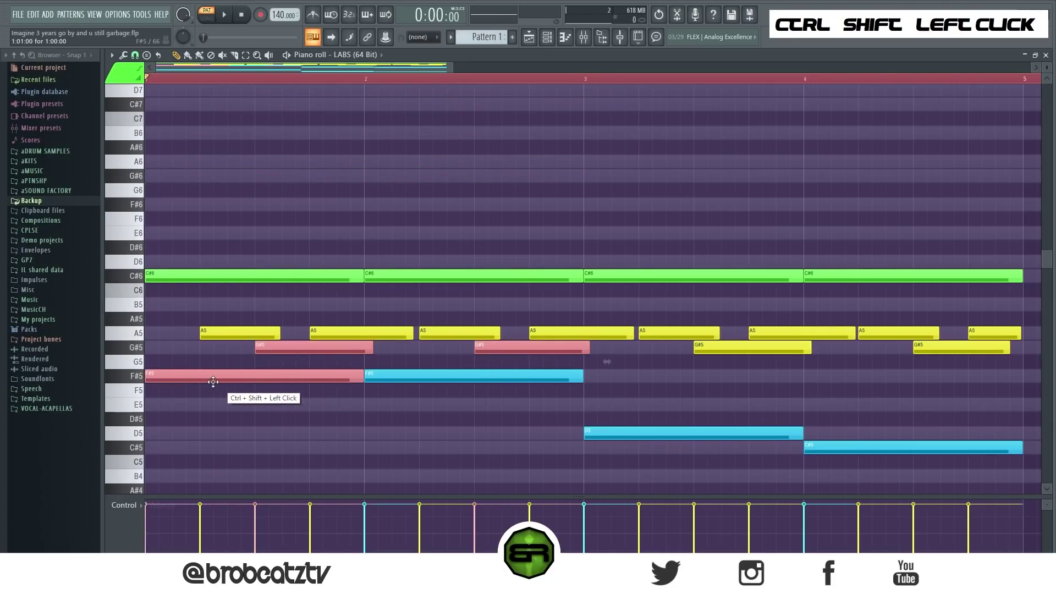
shift+drag(189, 378, 157, 377)
key(ctrl+Up)
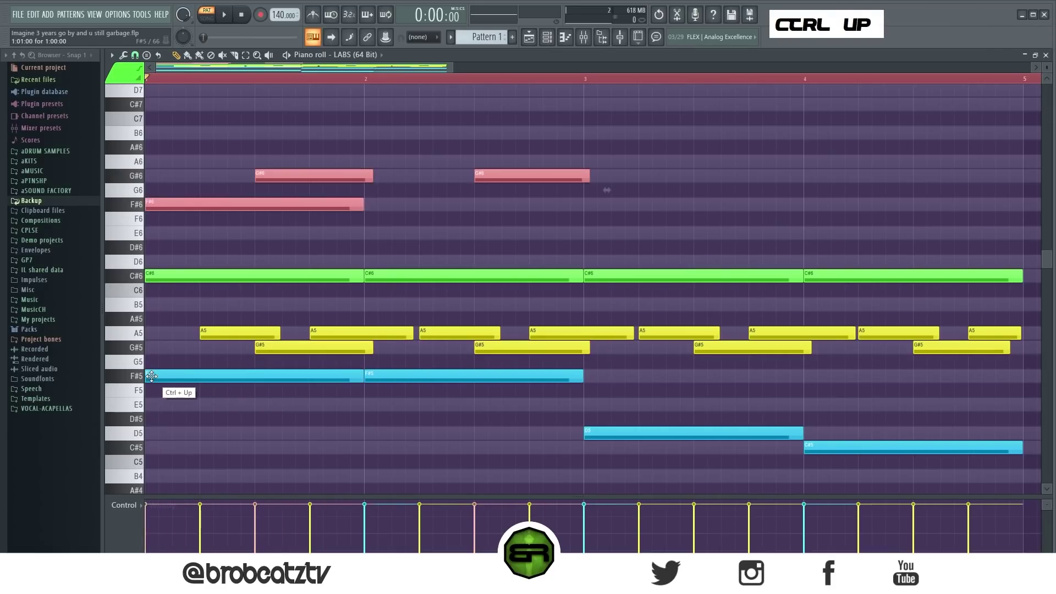
right_click(462, 202)
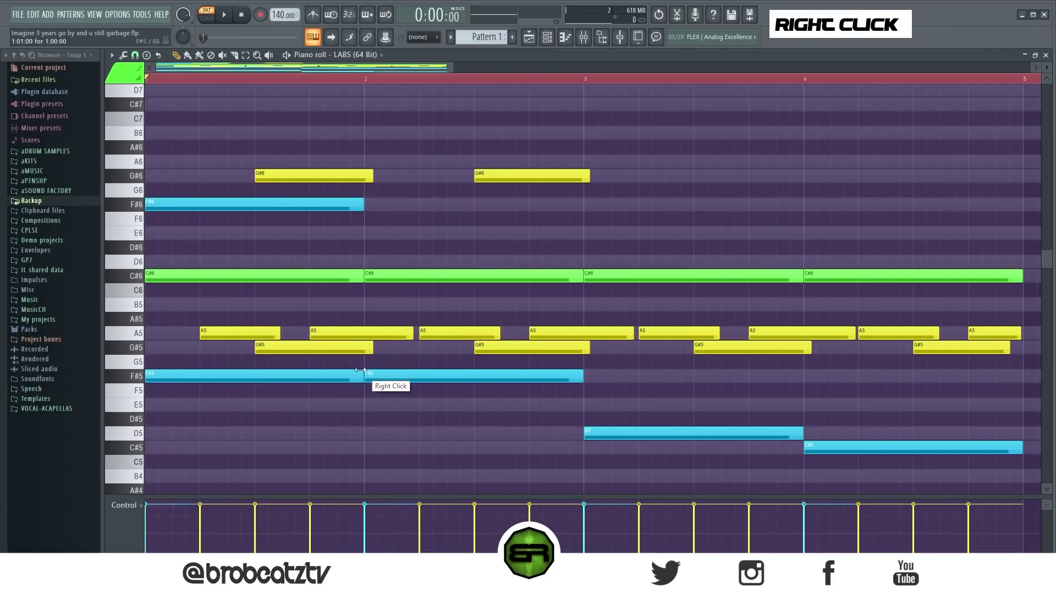
Recolour the F#6 note and the two G#6 notes with purple colour group 6.
mouse_move(626, 141)
ctrl+mouse_down()
mouse_move(187, 208)
mouse_move(160, 228)
ctrl+mouse_up()
click(123, 72)
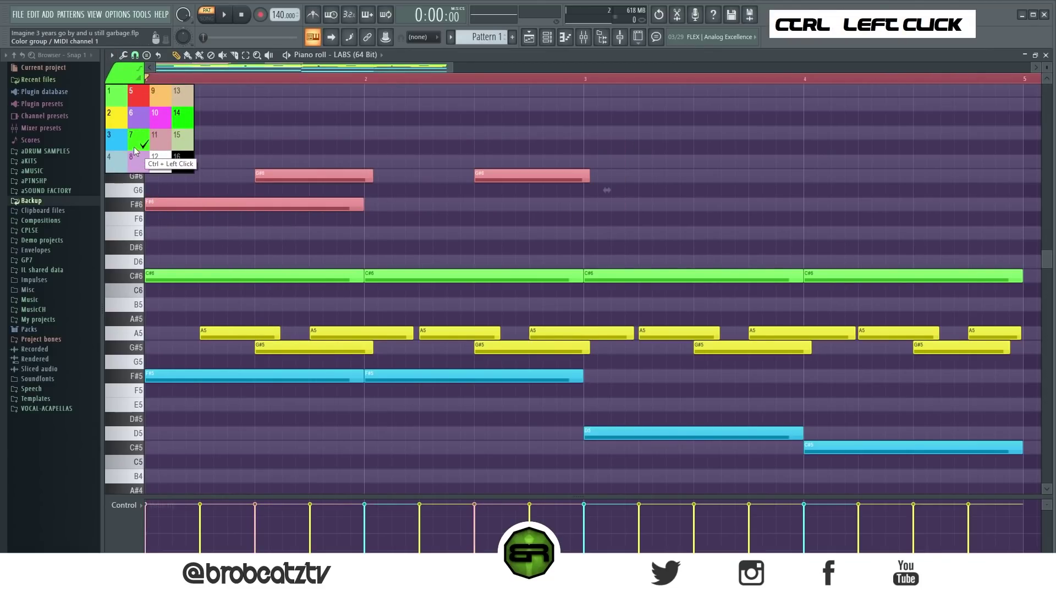
click(141, 117)
key(alt+c)
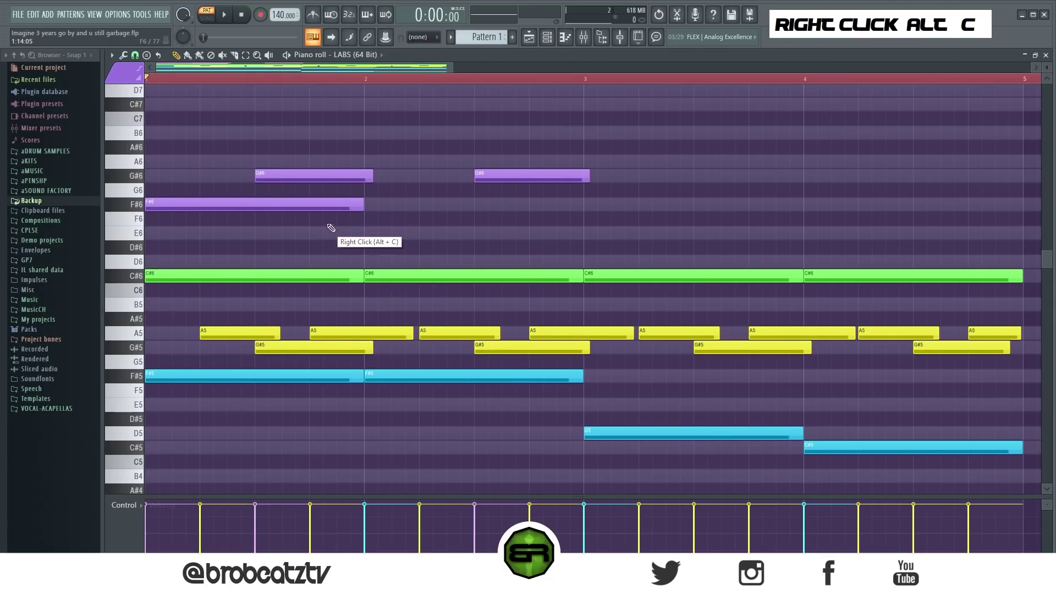
Shorten the F#6 note to end just before the first G#6, and lengthen that G#6 to about 13 steps.
drag(362, 206, 247, 213)
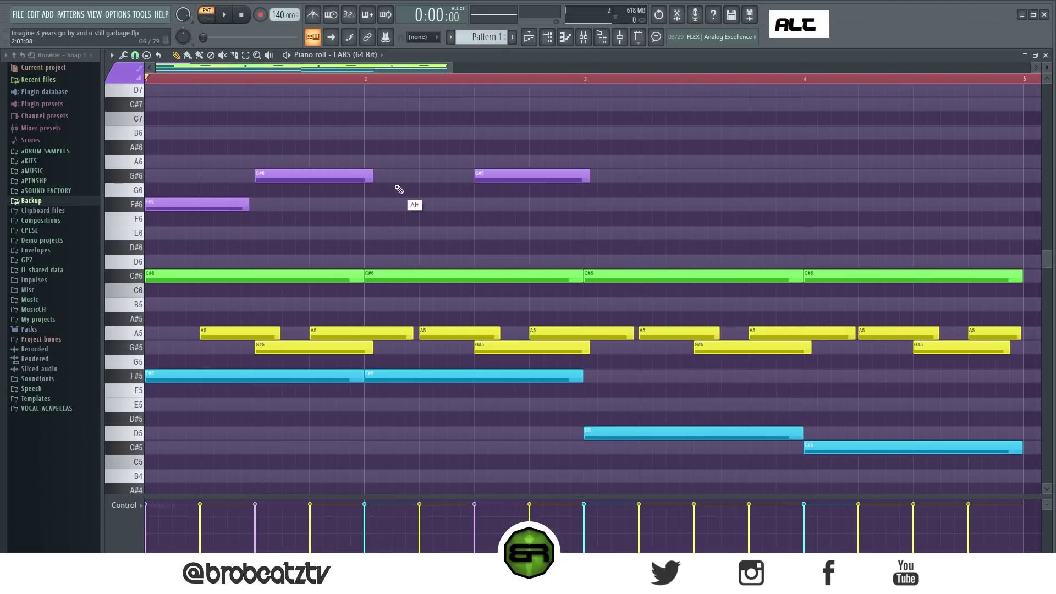
drag(372, 176, 441, 182)
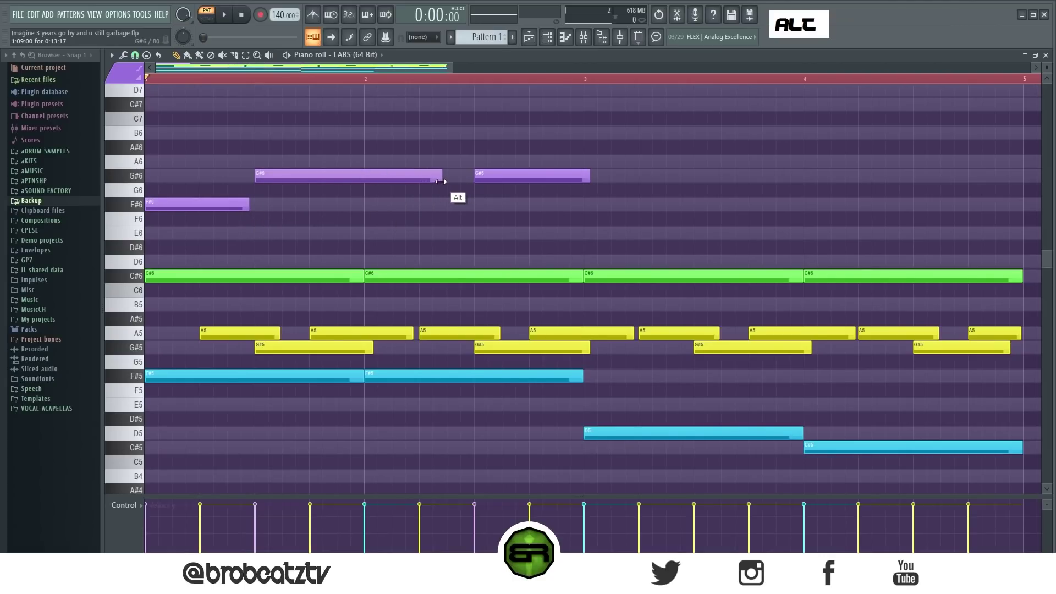
Shorten the second purple G#6 note to end just before bar 3, and clear the selection.
drag(583, 174, 575, 176)
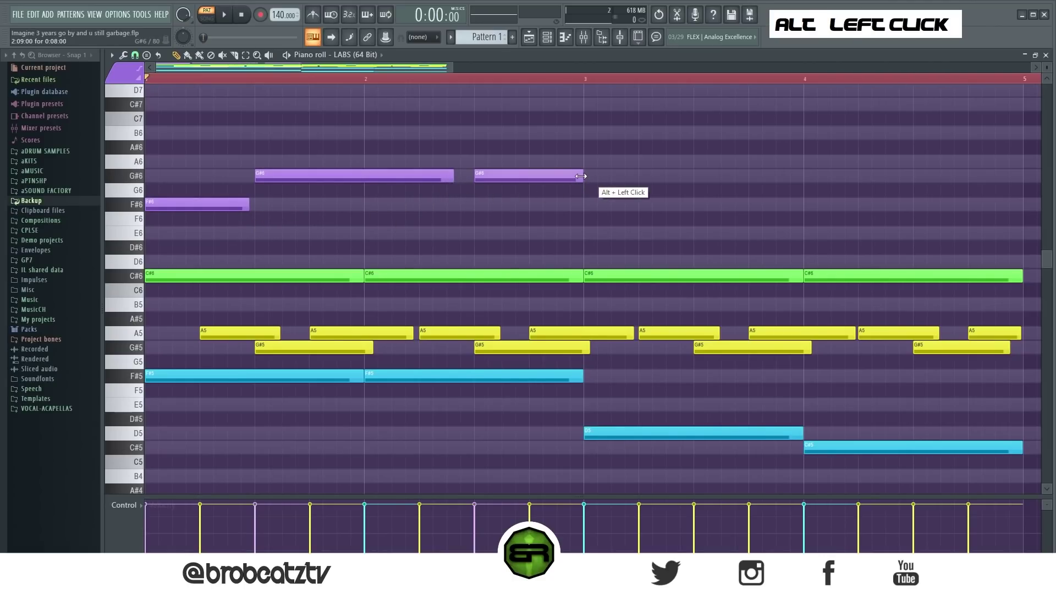
drag(417, 273, 638, 351)
right_click(612, 382)
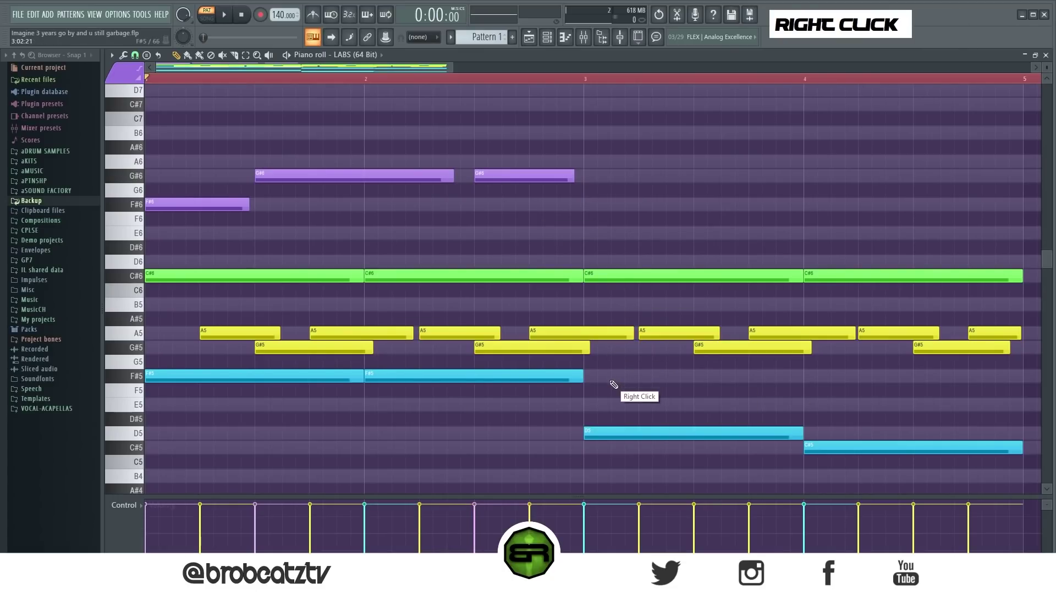
Duplicate the purple F#6 and two G#6 notes into bars 3 and 4, and play the pattern to check them.
drag(229, 158, 633, 226)
drag(199, 207, 638, 215)
right_click(767, 232)
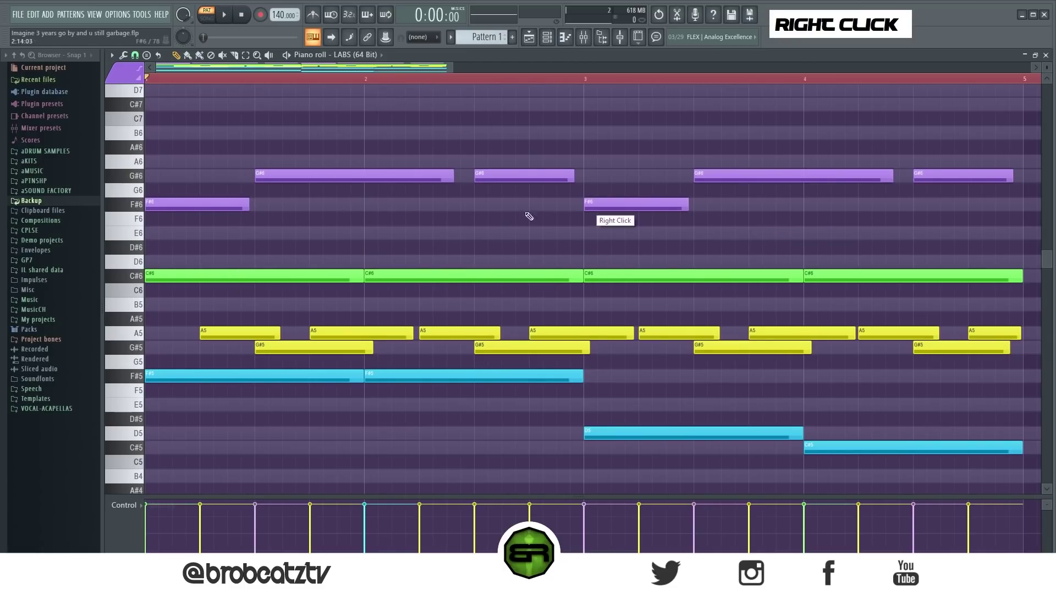
key(space)
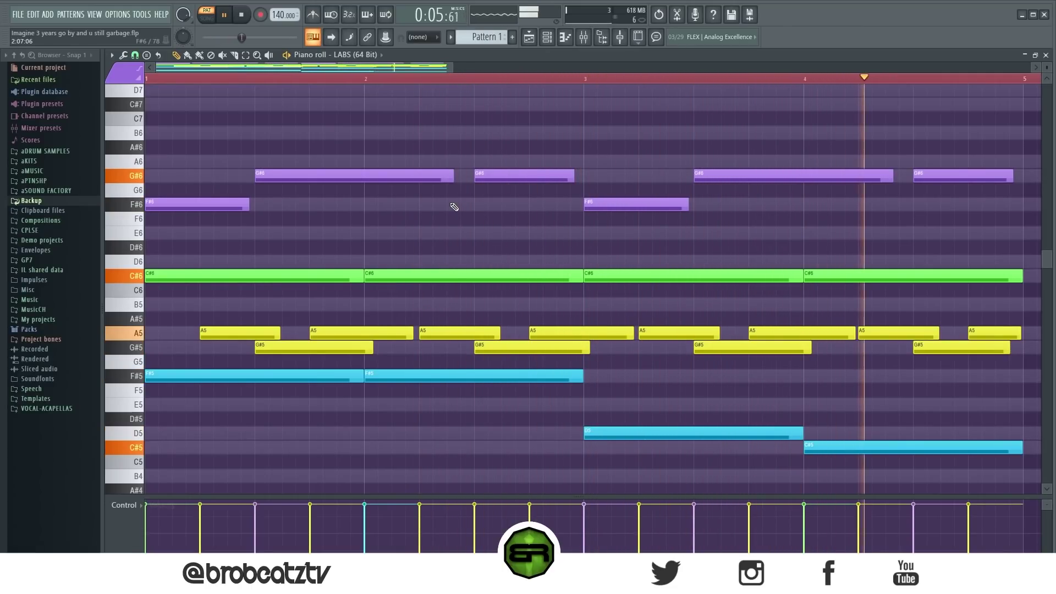
key(space)
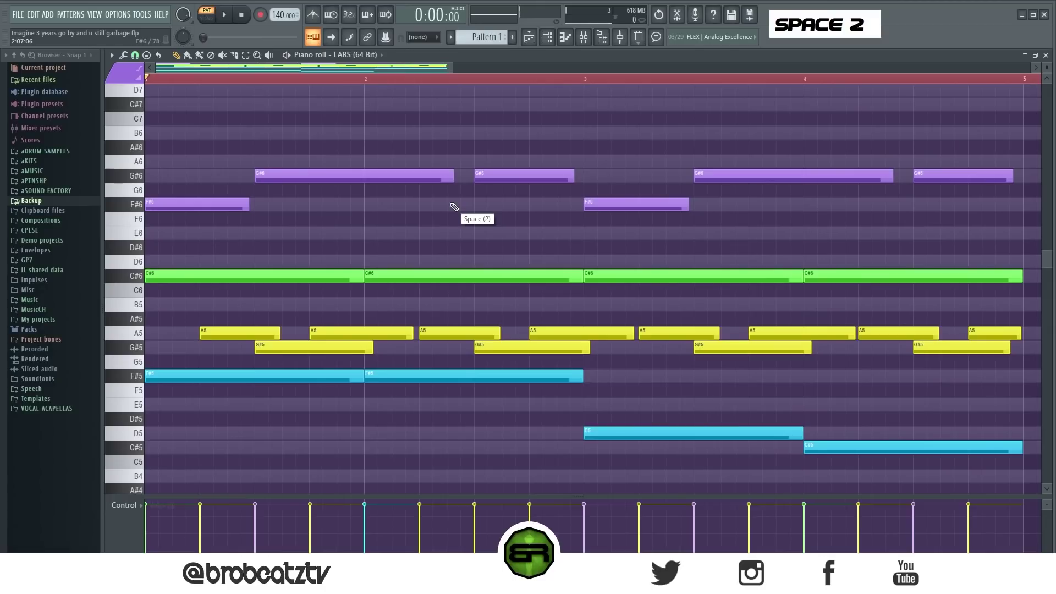
Try the first purple G#6 note one octave lower.
scroll(587, 316, up, 1)
ctrl+click(605, 318)
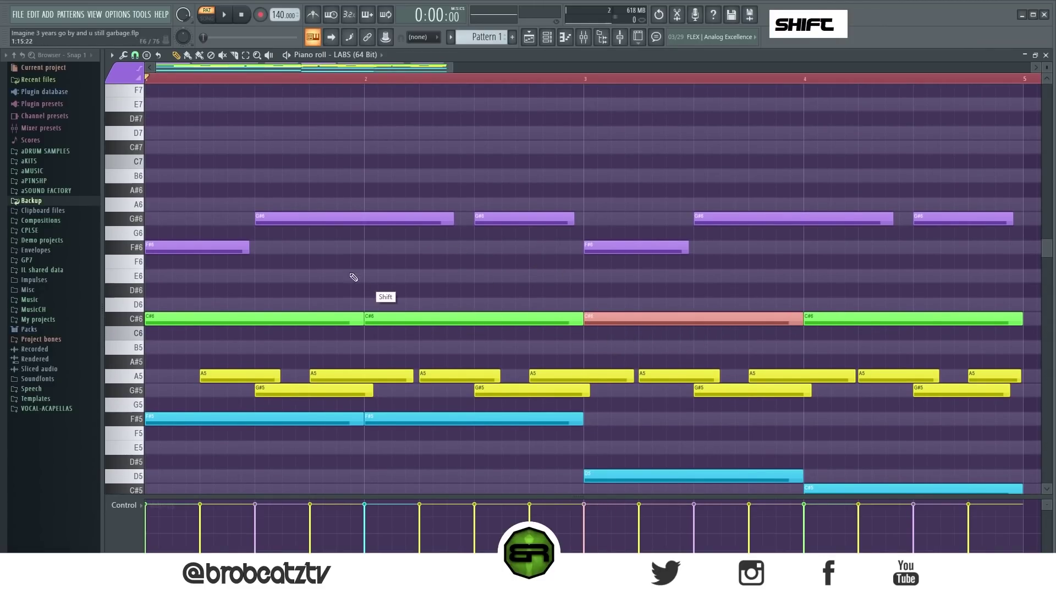
ctrl+click(300, 219)
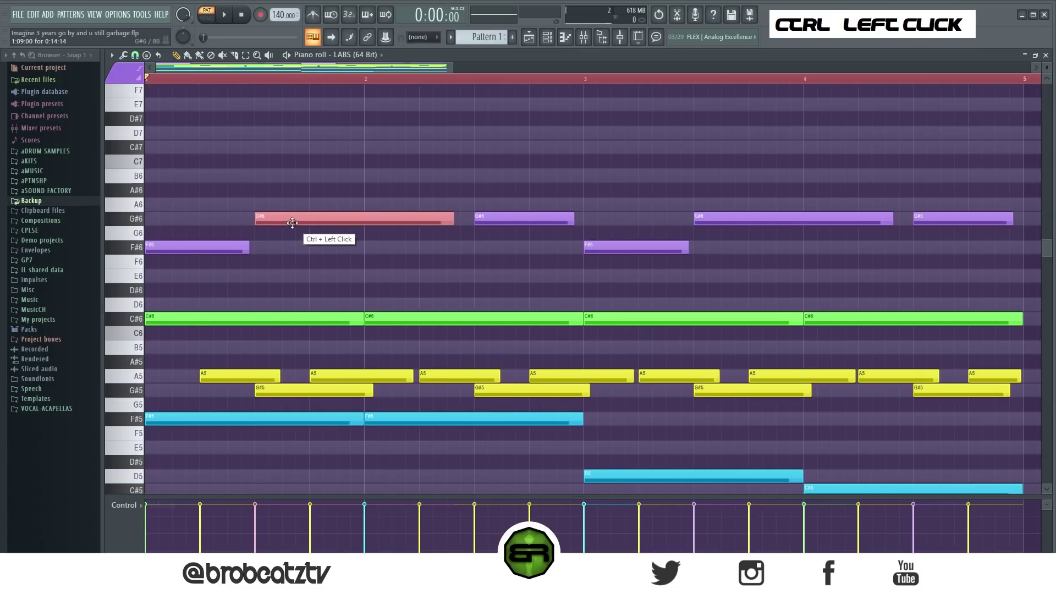
key(ctrl+Down)
key(ctrl+Up)
key(ctrl+Down)
key(ctrl+Up)
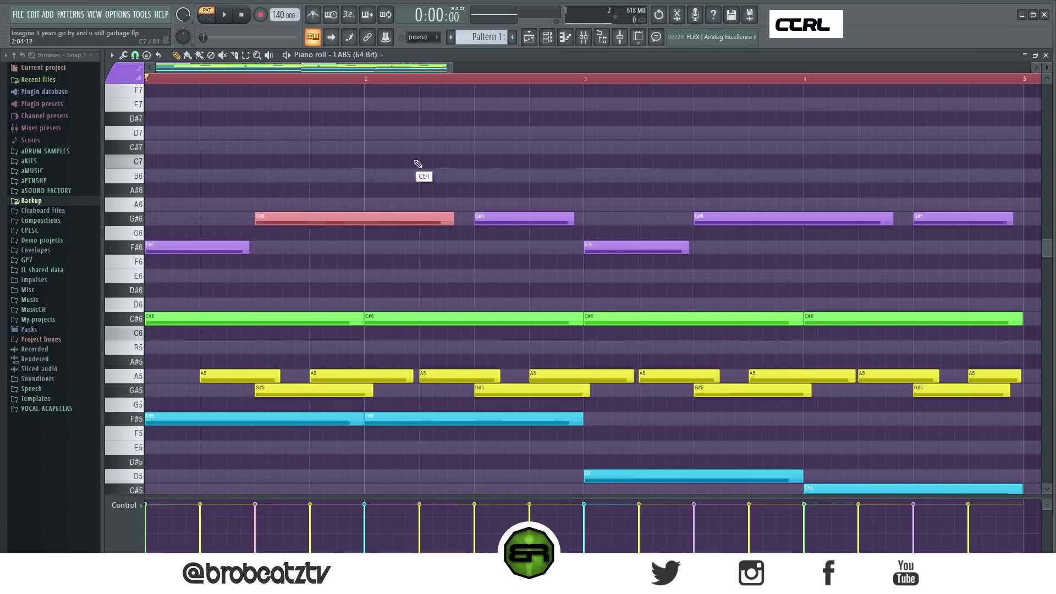
Move all the notes in the pattern one octave down and clear the selection.
drag(522, 199, 523, 238)
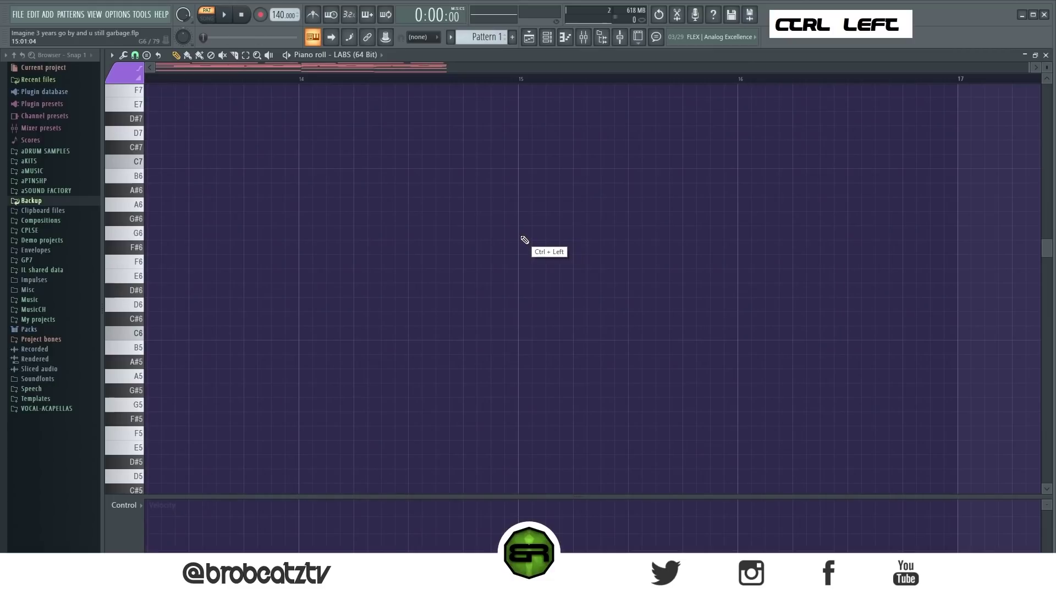
drag(361, 94, 142, 110)
scroll(359, 182, down, 3)
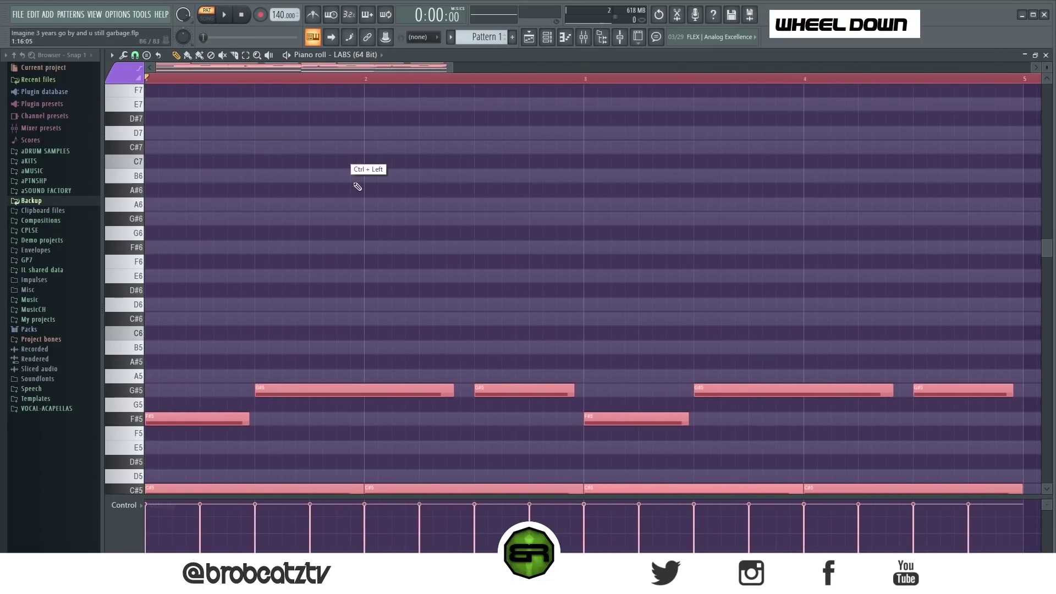
right_click(460, 201)
Try the purple F#5 note at the start of bar 3 one octave lower.
scroll(520, 128, down, 3)
ctrl+click(520, 128)
key(ctrl+Down)
key(ctrl+Up)
scroll(532, 150, up, 2)
scroll(532, 150, up, 2)
right_click(625, 219)
scroll(625, 209, down, 3)
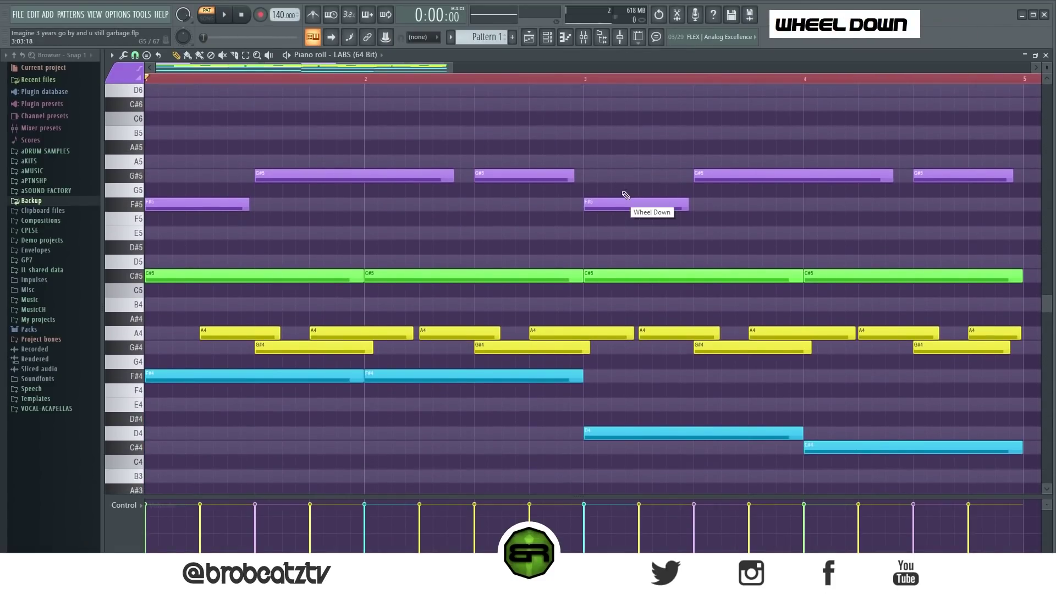
ctrl+click(625, 203)
key(ctrl+Down)
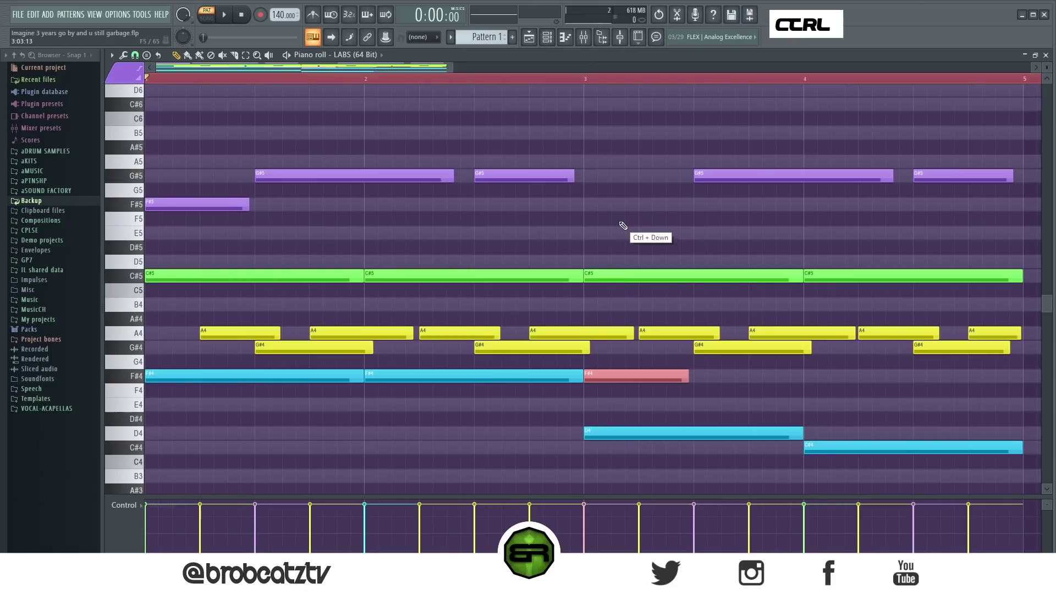
key(ctrl+Up)
right_click(633, 231)
Duplicate the green C#5 note in bar 3 one octave up and recolour the copy purple.
scroll(650, 323, up, 2)
ctrl+click(614, 363)
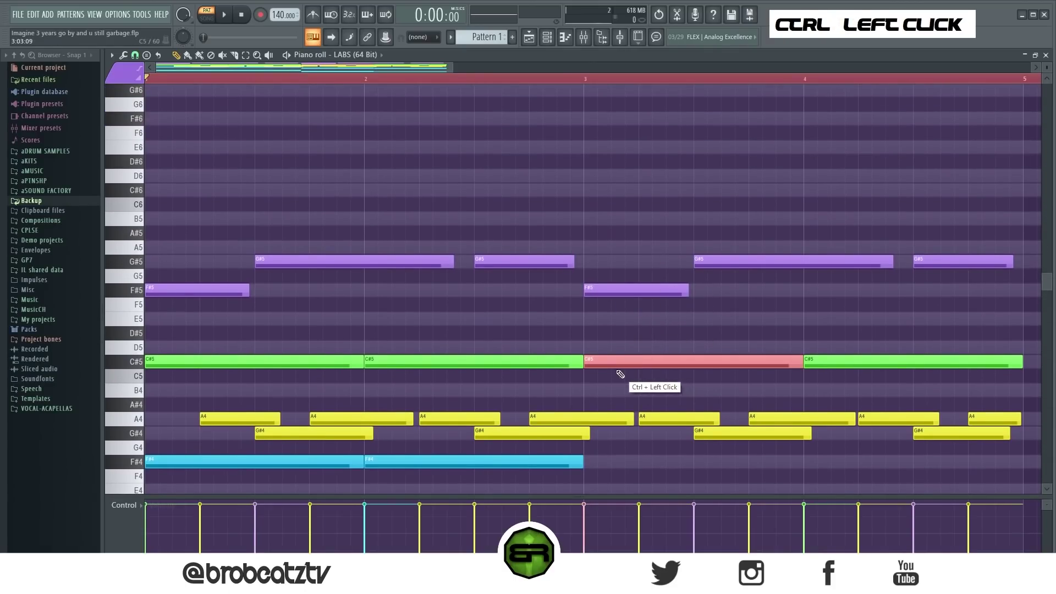
shift+click(614, 364)
key(ctrl+Up)
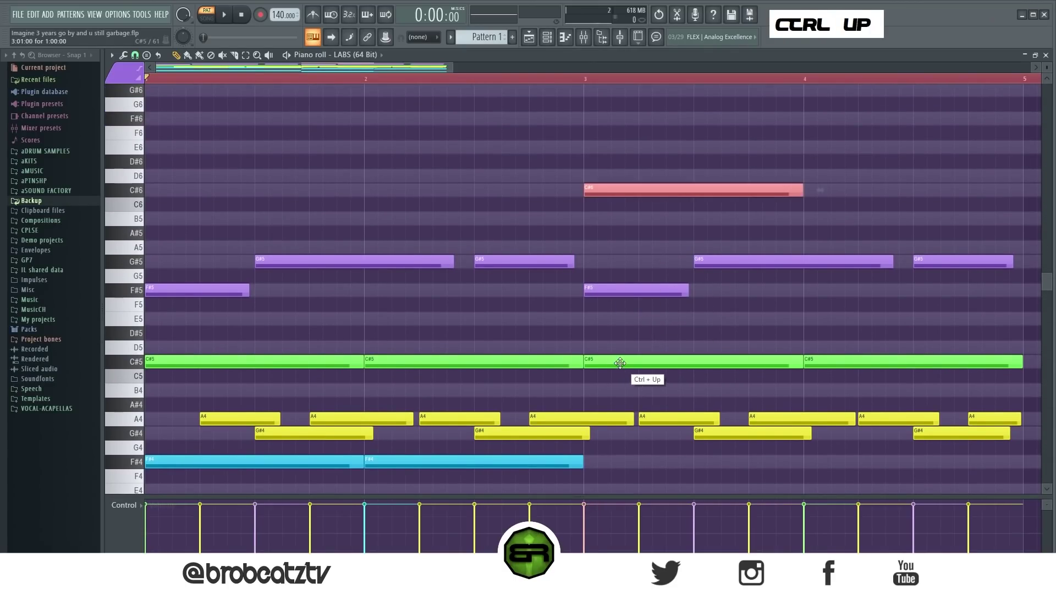
key(alt+c)
right_click(644, 235)
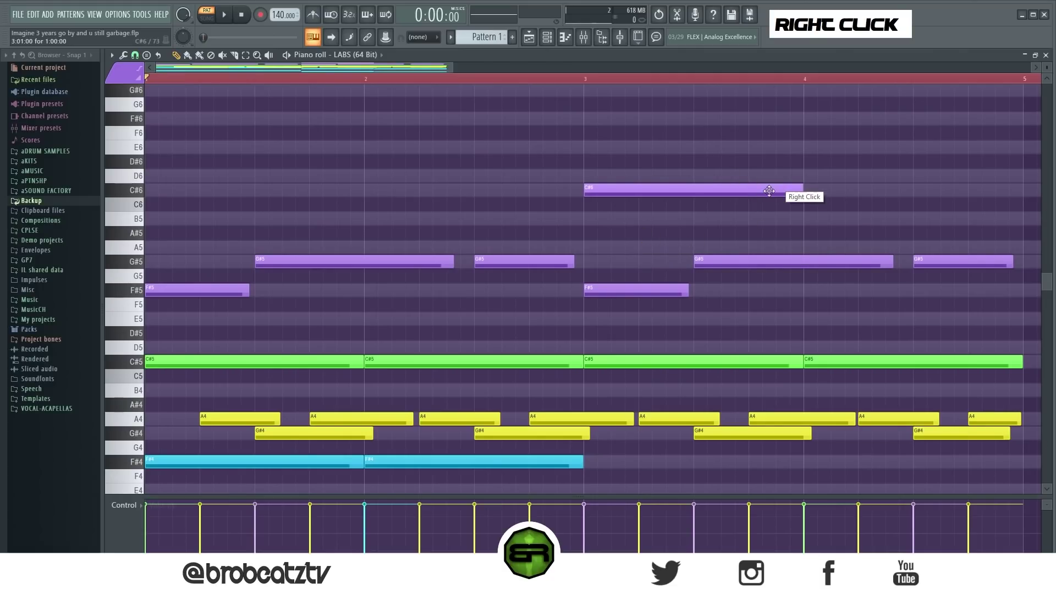
Add a purple B5 note at the start of bar 4 and an A5 note one beat after it, each about 5 steps long.
ctrl+click(648, 233)
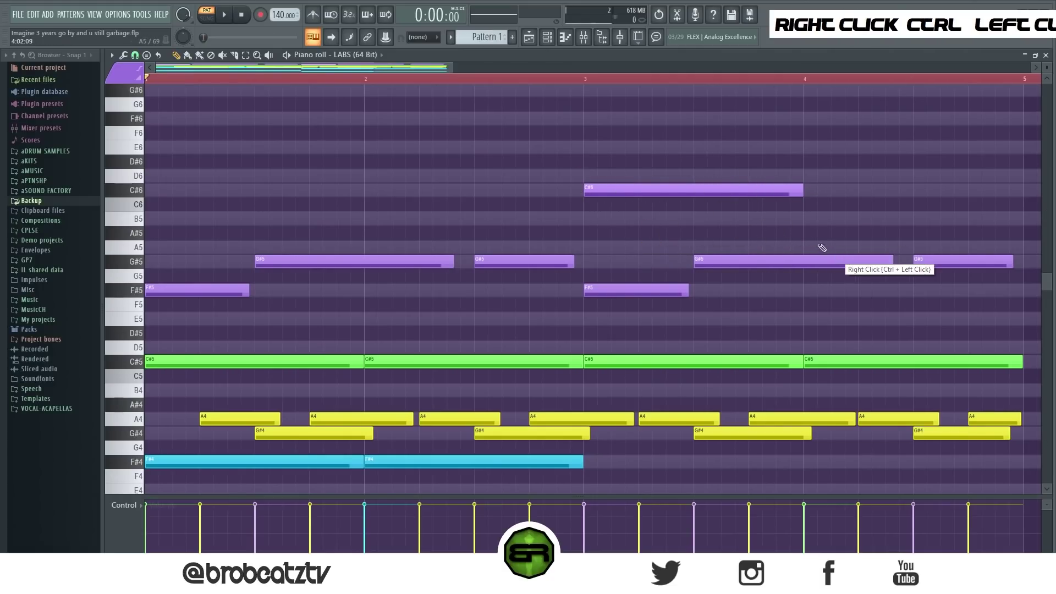
click(807, 219)
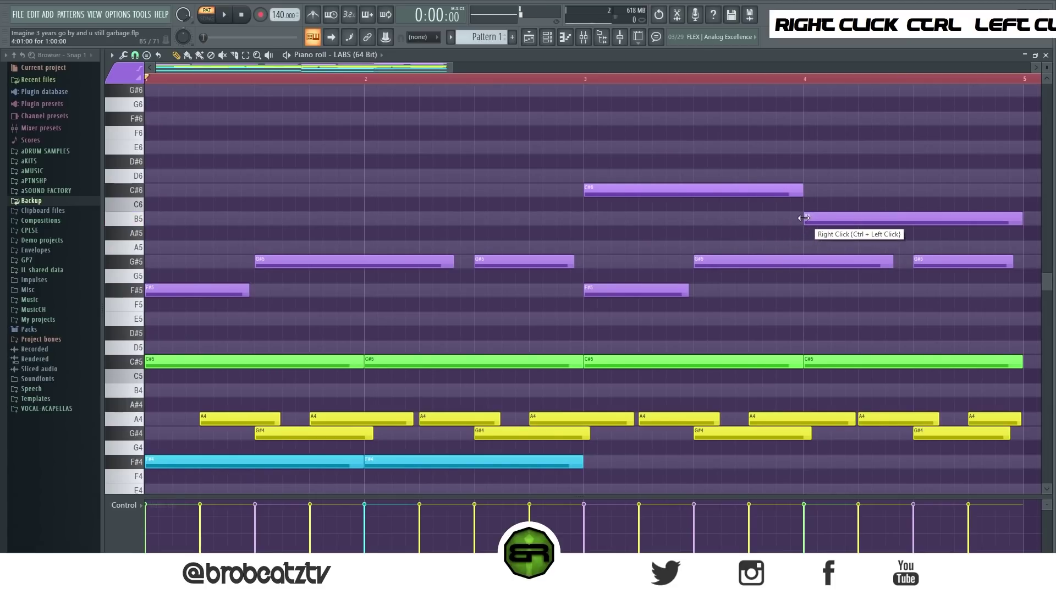
click(861, 247)
ctrl+drag(839, 213, 909, 253)
scroll(914, 220, down, 3)
scroll(916, 190, up, 3)
drag(452, 67, 447, 67)
mouse_move(757, 198)
ctrl+mouse_down()
mouse_move(824, 250)
mouse_move(867, 245)
mouse_move(831, 263)
ctrl+mouse_up()
alt+click(859, 264)
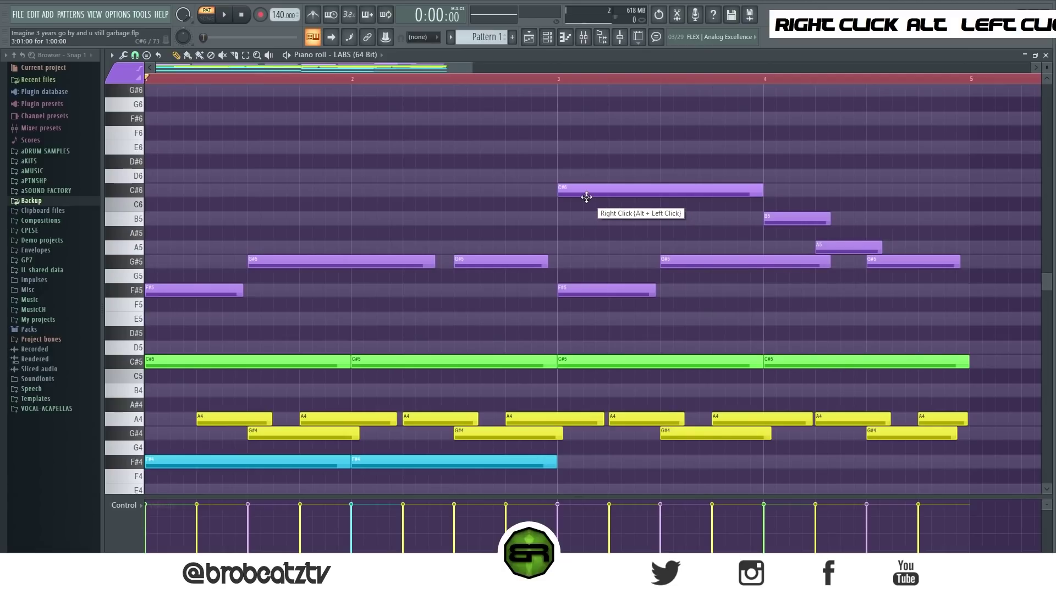
click(535, 220)
double_click(544, 190)
right_click(547, 190)
right_click(545, 217)
Play the pattern through to check the new high notes, and stop playback.
key(space)
scroll(426, 196, down, 3)
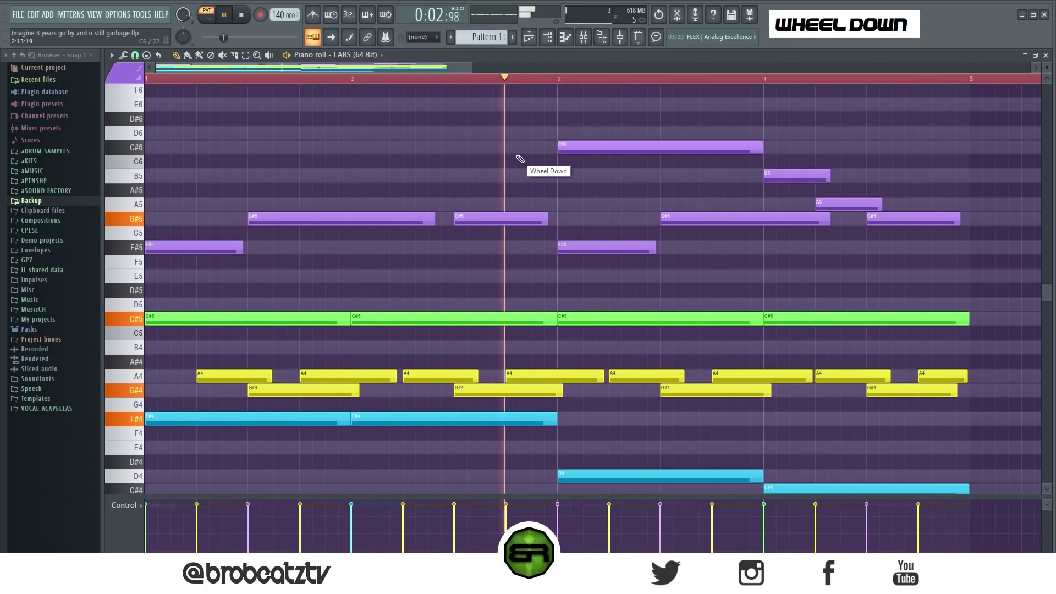
scroll(523, 160, up, 1)
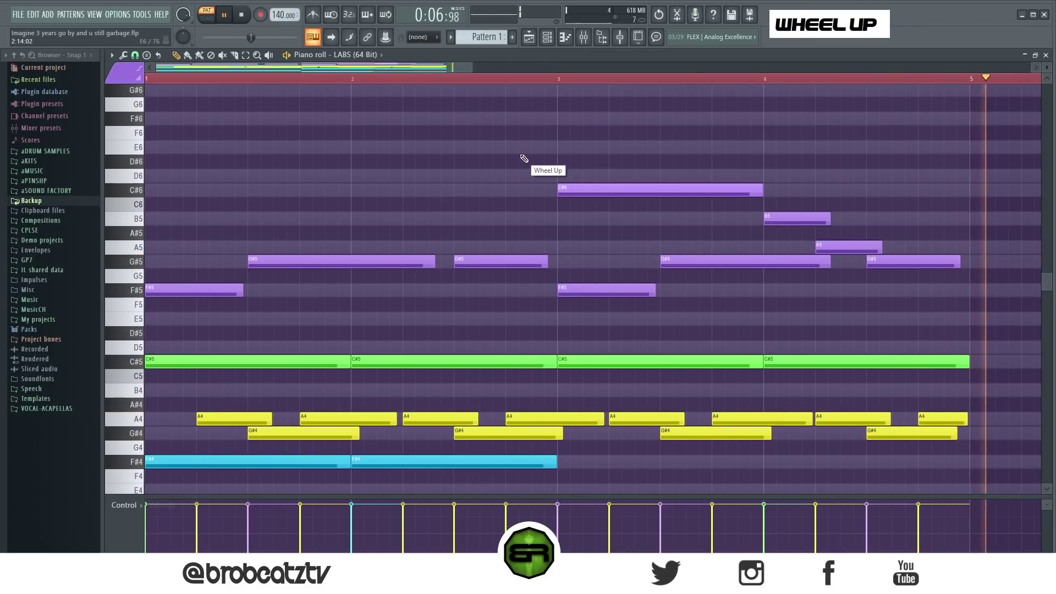
key(space)
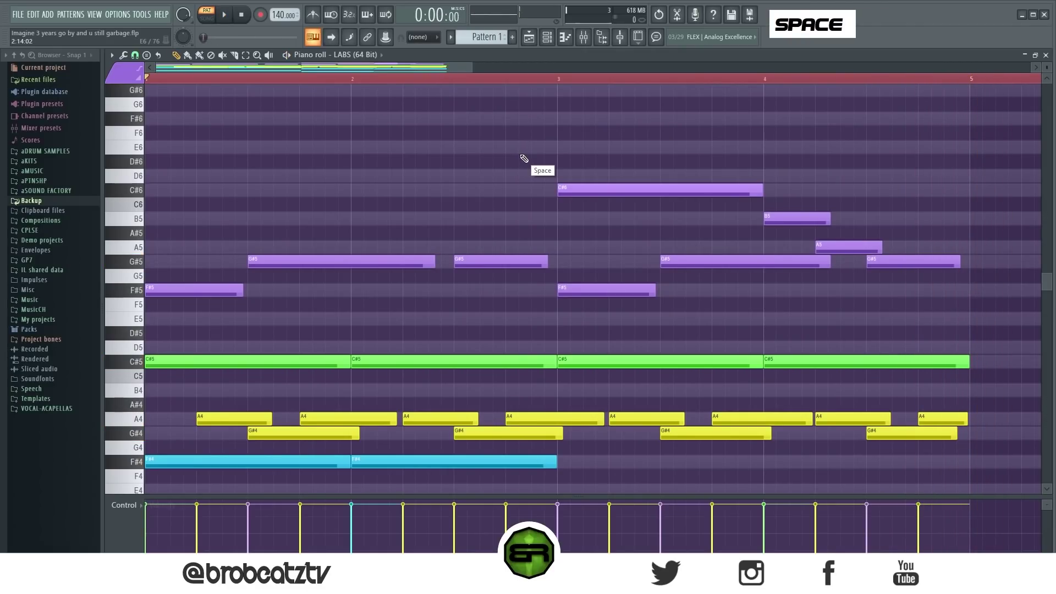
Change the piano roll's snap setting and switch the note colour to red, removing the short purple trial note at E6.
click(134, 55)
click(152, 170)
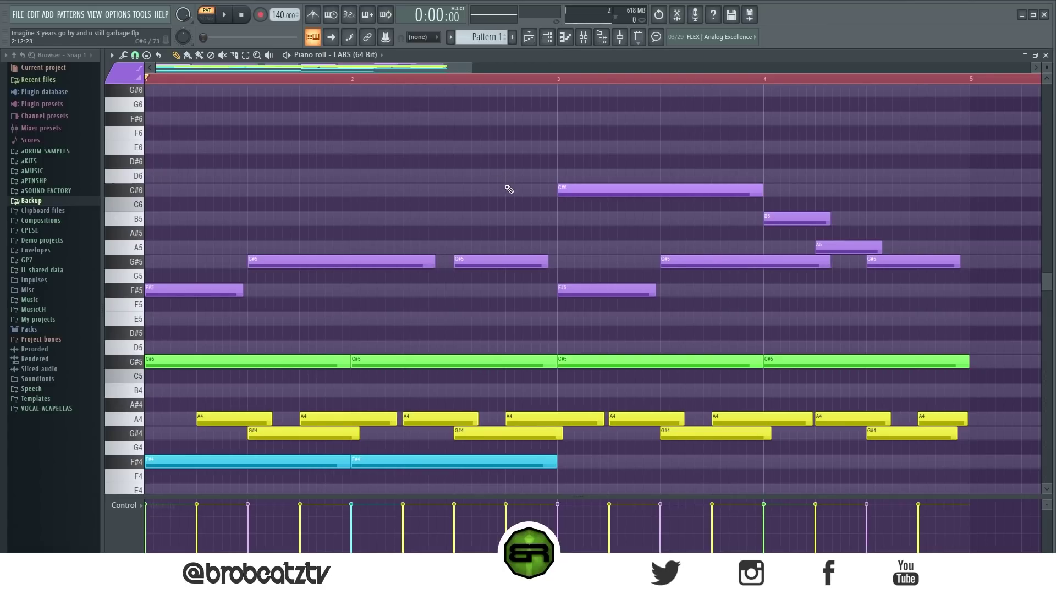
click(511, 149)
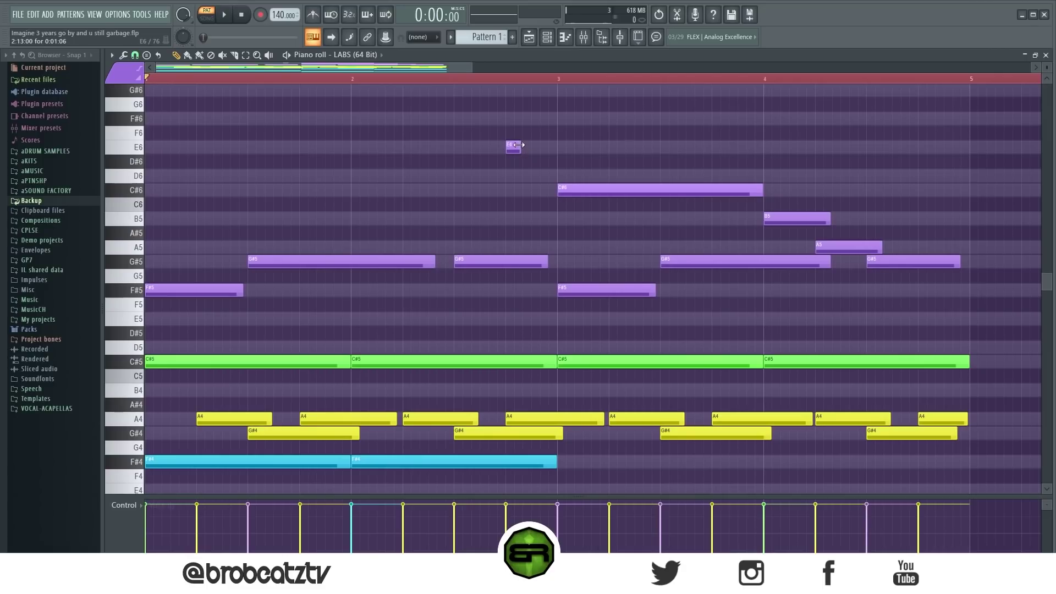
click(132, 74)
click(144, 103)
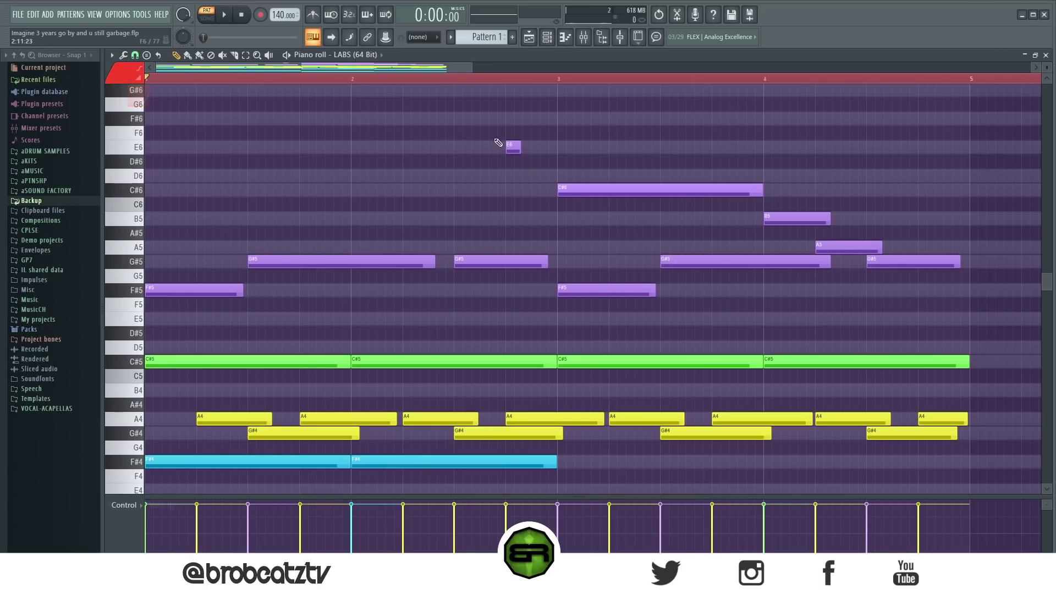
right_click(513, 148)
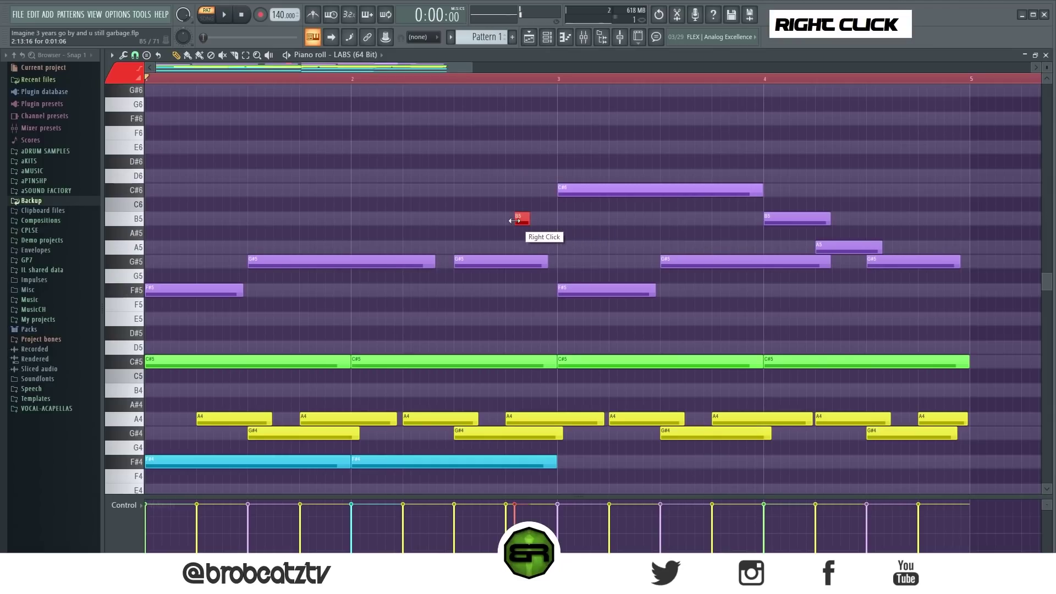
Try a short red B5 note on the last beat of bar 2 with playback.
drag(515, 221, 510, 214)
key(space)
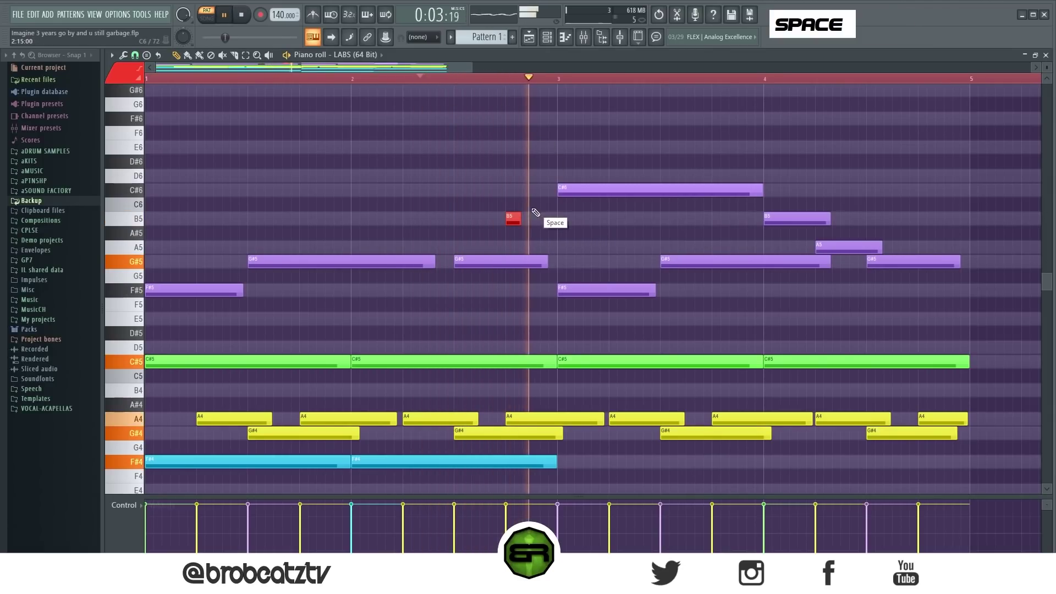
right_click(515, 220)
key(space)
Add two short red E6 notes followed by a red D6 on the last beat of bar 2, and play them back.
click(510, 146)
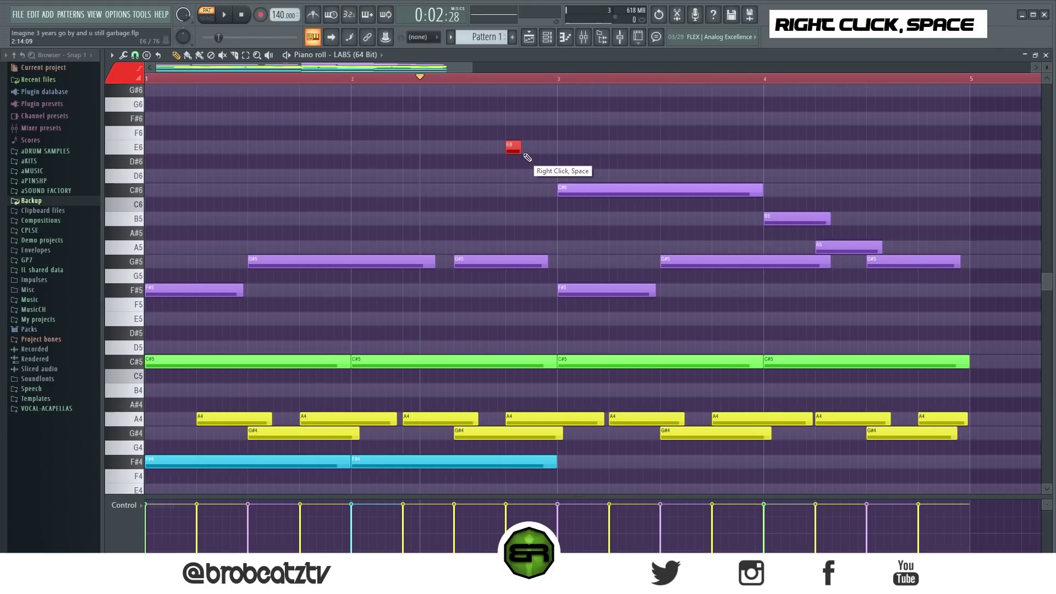
key(space)
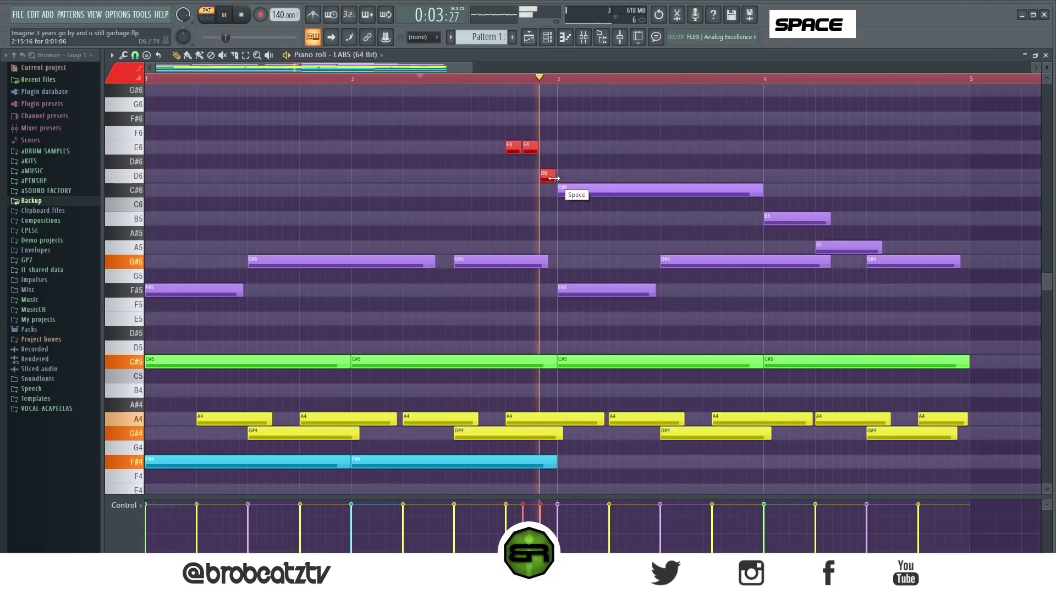
key(space)
Shorten the second red E6 note to about one step and the red D6 to slightly less, checking them with playback.
drag(538, 152, 531, 152)
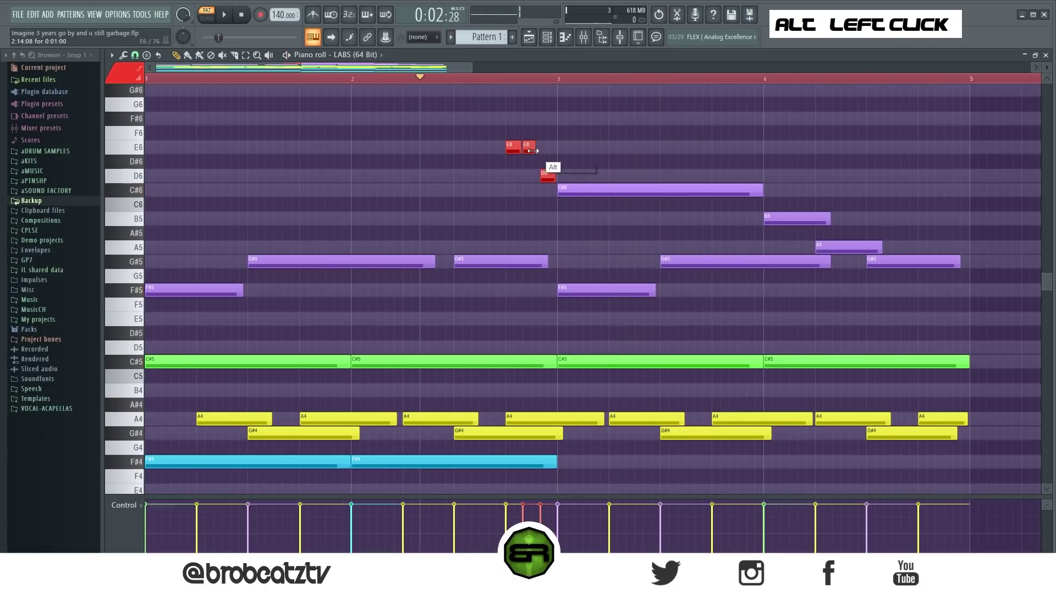
key(space)
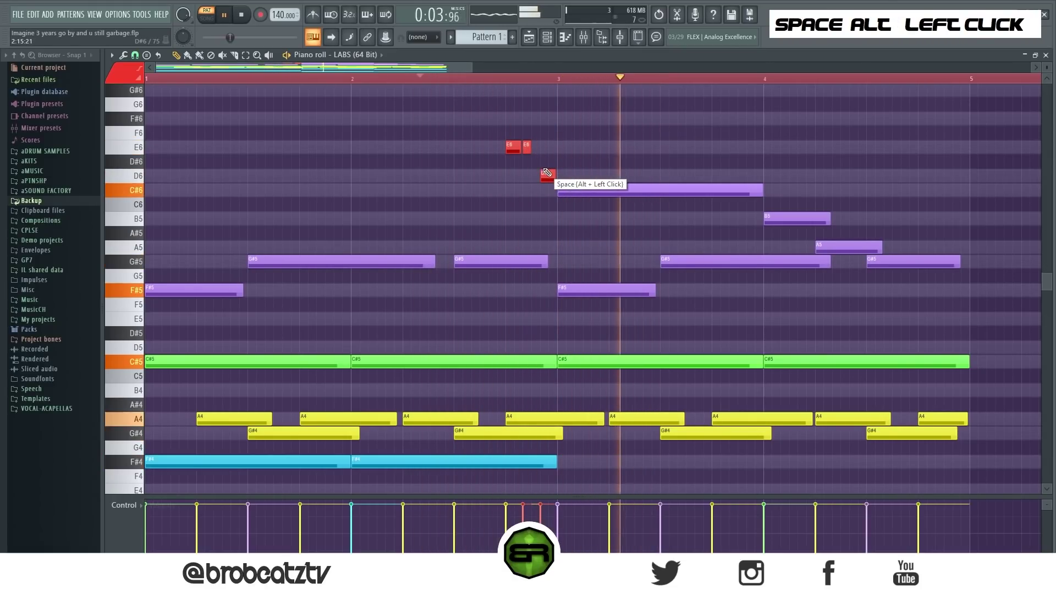
key(space)
drag(554, 173, 550, 172)
key(space)
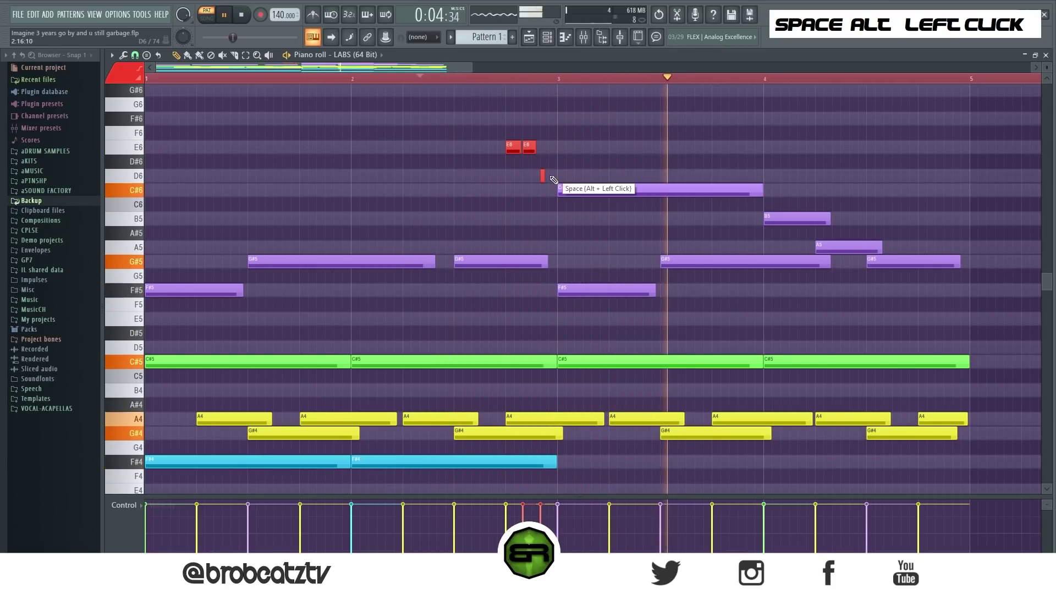
drag(545, 173, 550, 177)
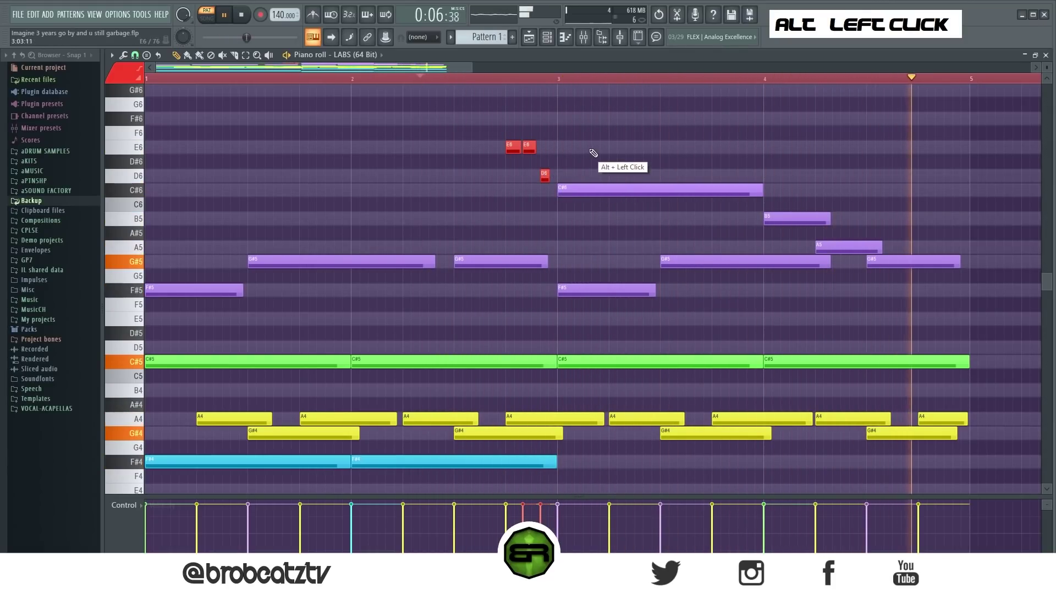
key(space)
Duplicate all the notes of bars 1 to 4 into bars 5 to 8 and clear the selection.
ctrl+right_click(444, 207)
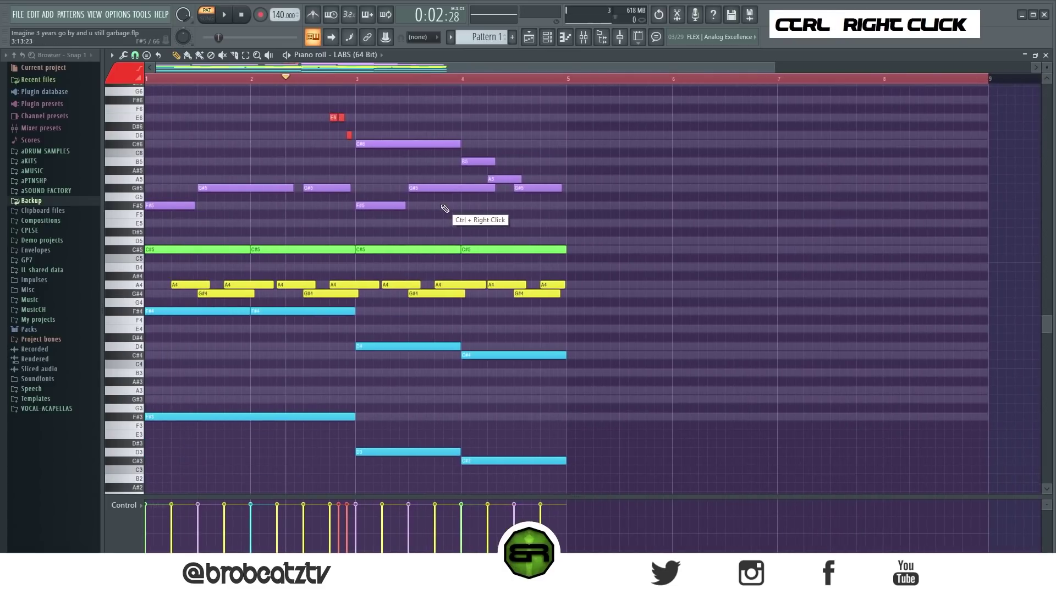
key(ctrl+a)
drag(182, 207, 591, 208)
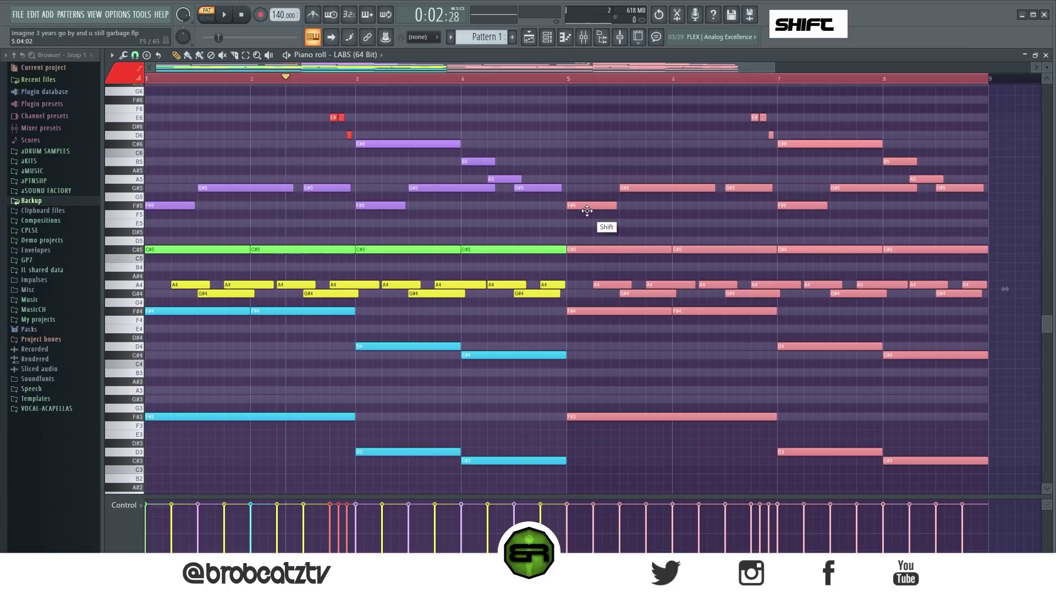
right_click(589, 184)
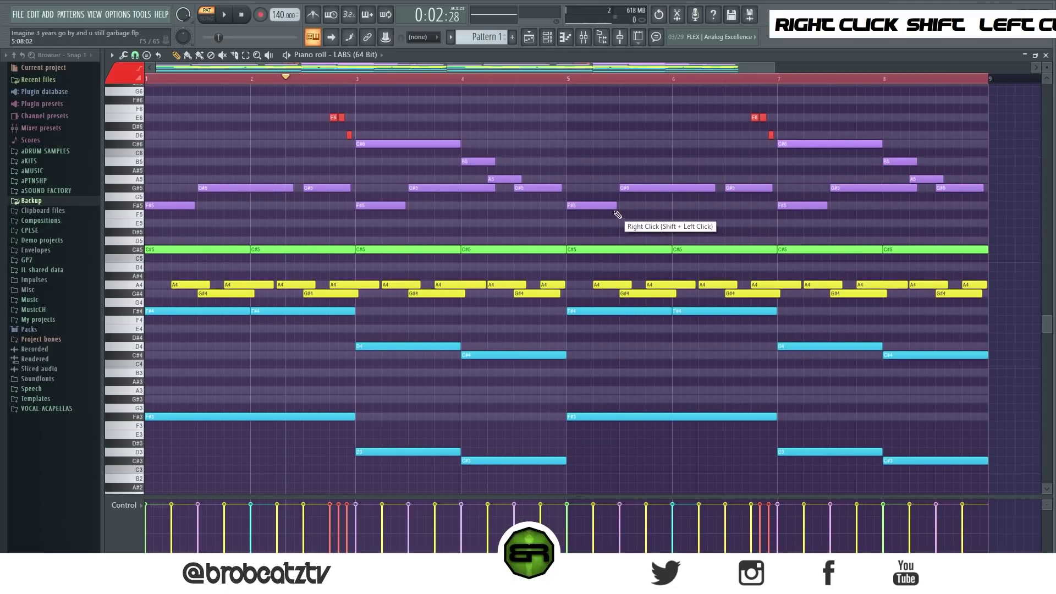
Try a copy of bar 4's purple A5 note on the second beat of bar 5.
ctrl+click(504, 179)
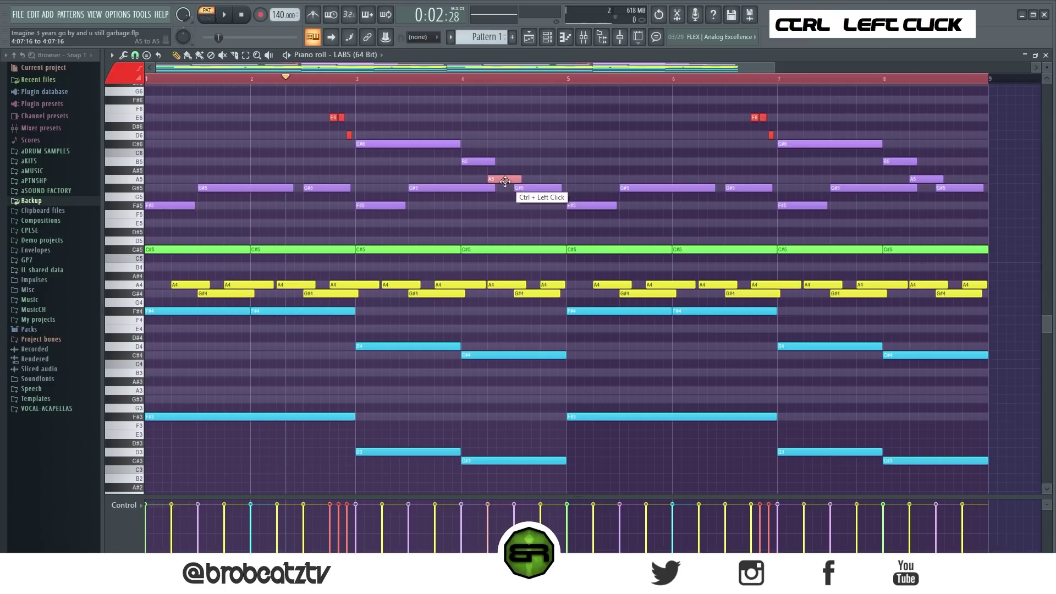
shift+click(506, 178)
right_click(516, 177)
drag(506, 180, 611, 181)
alt+click(631, 181)
right_click(633, 180)
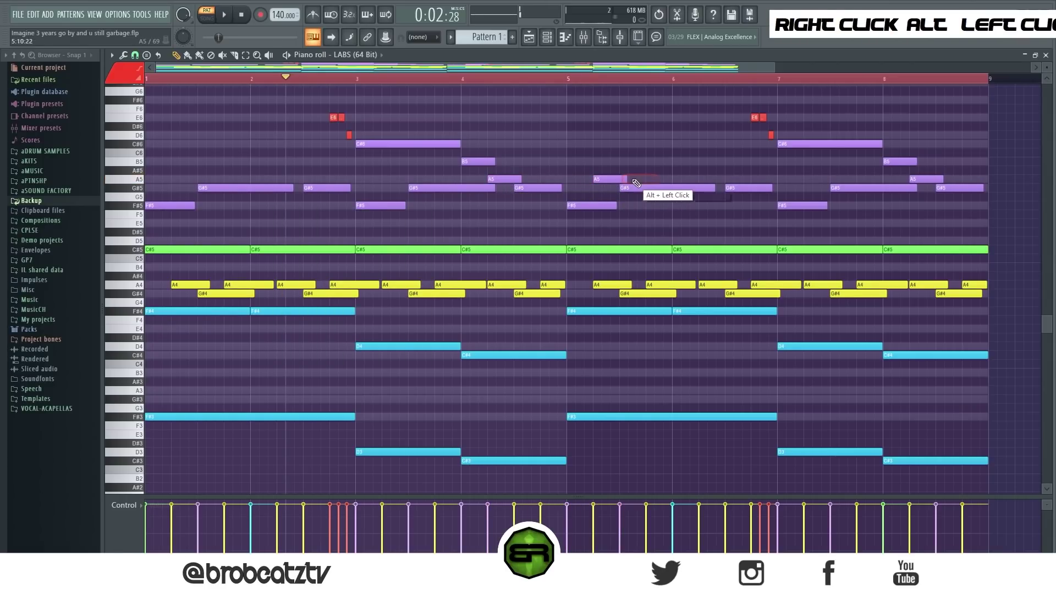
Shorten the F#5 note at the start of bar 5, replace the copied A5 with a short red A5, and play it back.
alt+click(610, 207)
click(498, 80)
right_click(600, 181)
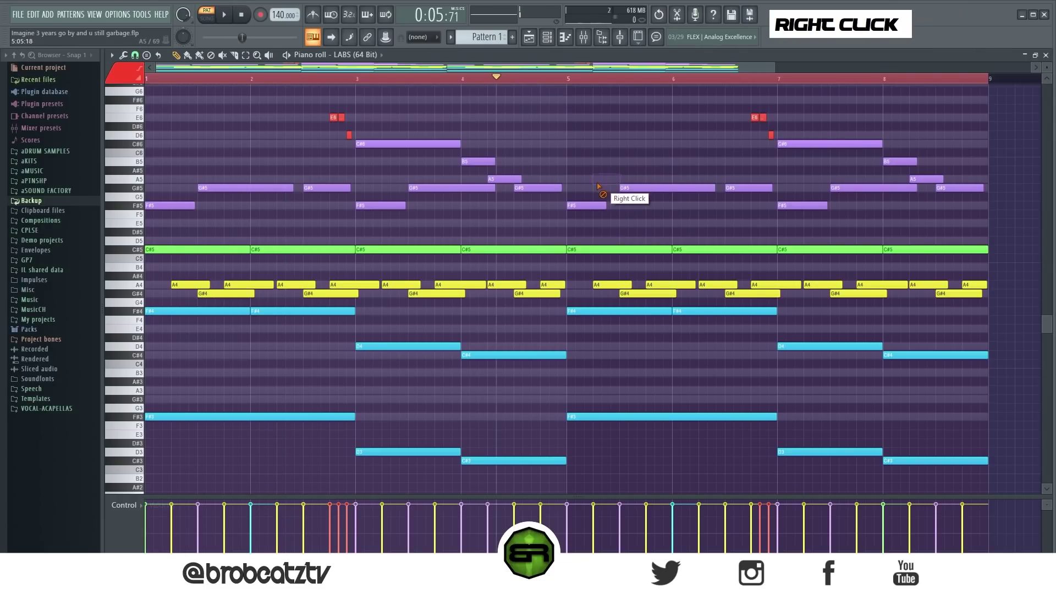
alt+click(605, 178)
alt+click(605, 179)
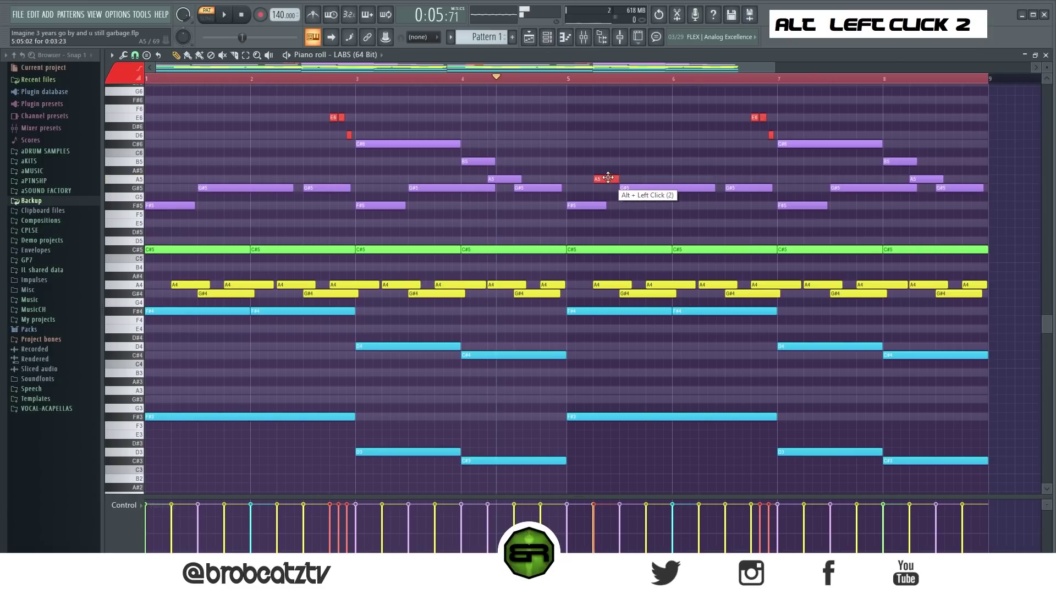
key(space)
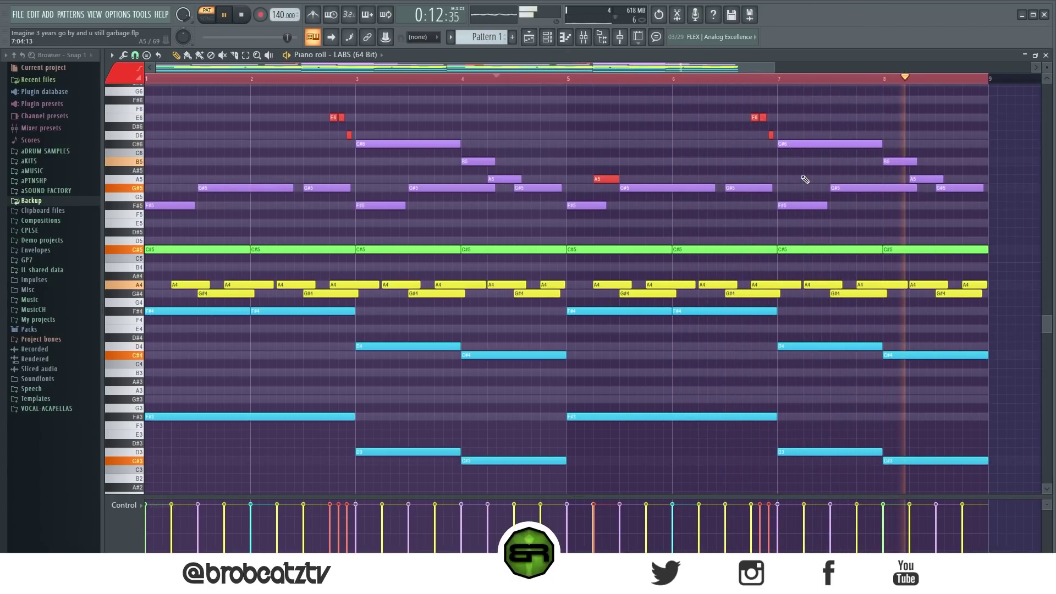
key(space)
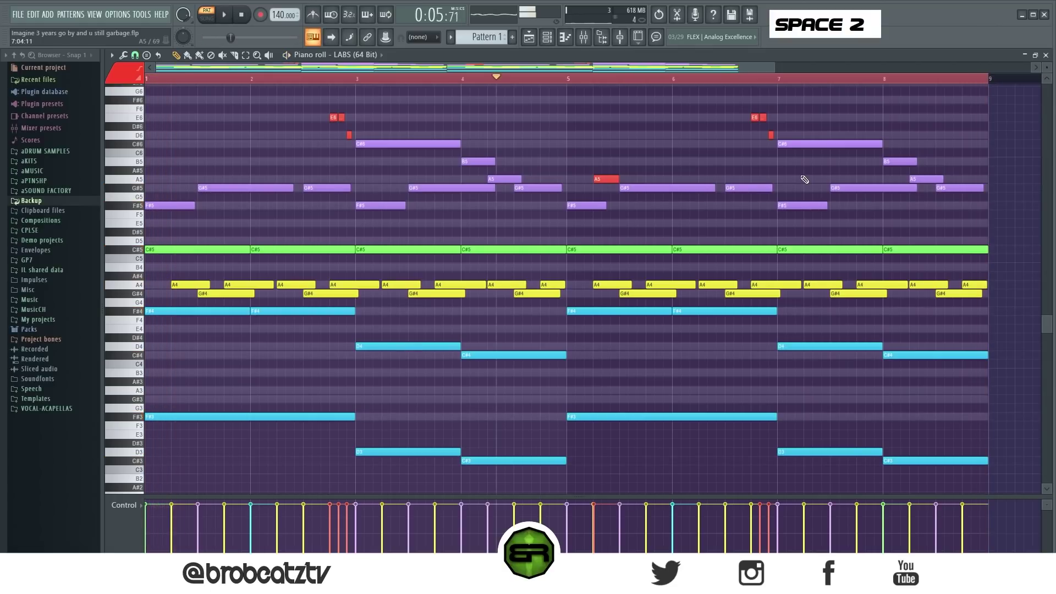
Copy the F#3, D3 and C#3 bass notes of bars 1 to 4 from LABS into the (AK) 808 SAITO channel's piano roll.
click(549, 38)
right_click(277, 391)
drag(259, 379, 533, 456)
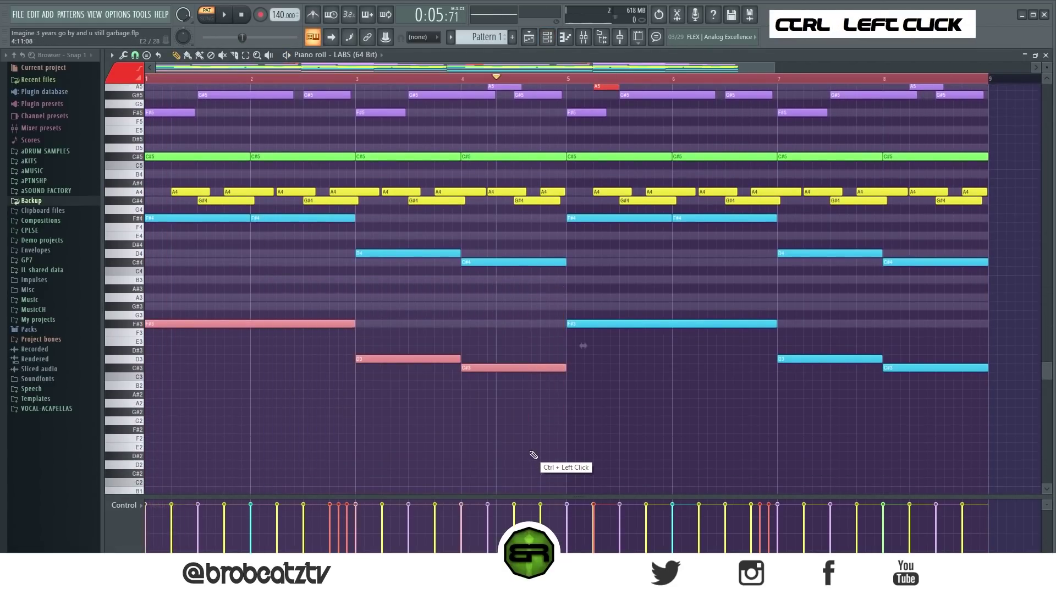
key(ctrl+c)
click(548, 37)
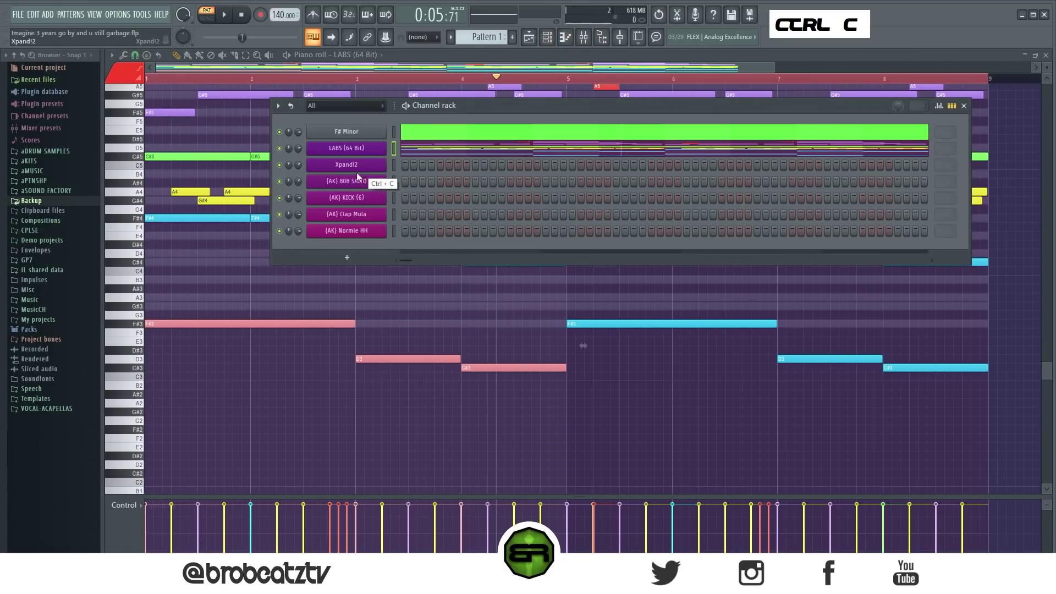
right_click(362, 187)
click(415, 181)
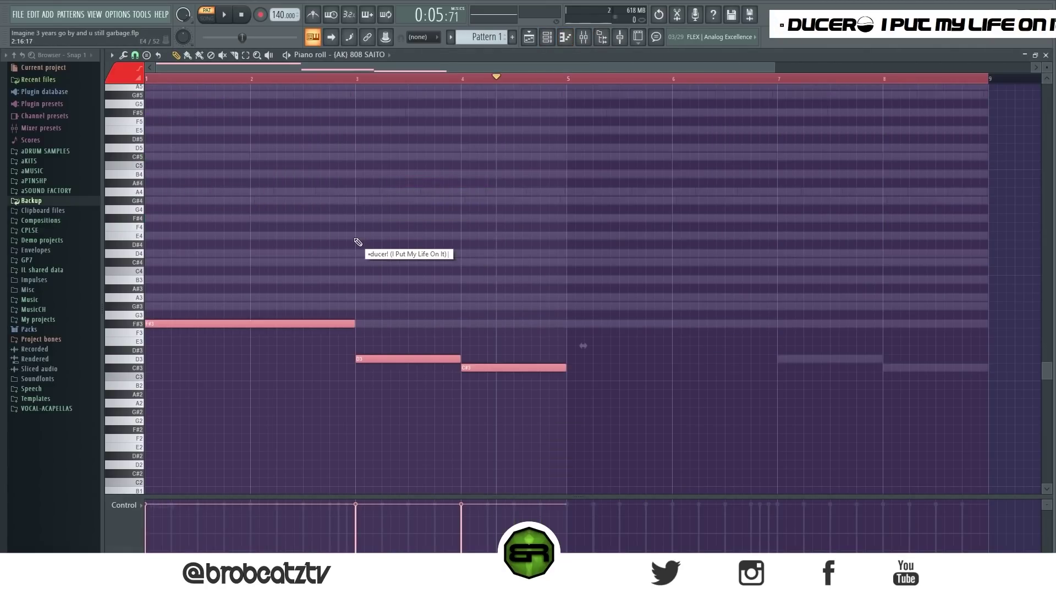
Raise the pasted 808 bass notes by two octaves with a playback check, and duplicate them into bars 5 to 8.
key(ctrl+Up)
key(ctrl+Up)
key(space)
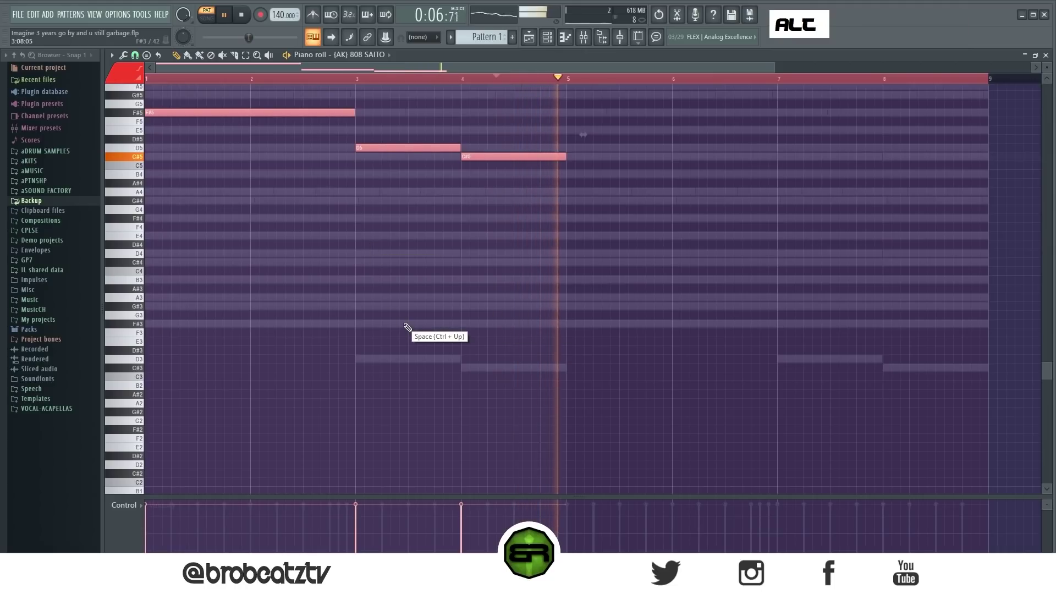
alt+scroll(279, 110, up, 2)
key(space)
shift+drag(195, 113, 618, 114)
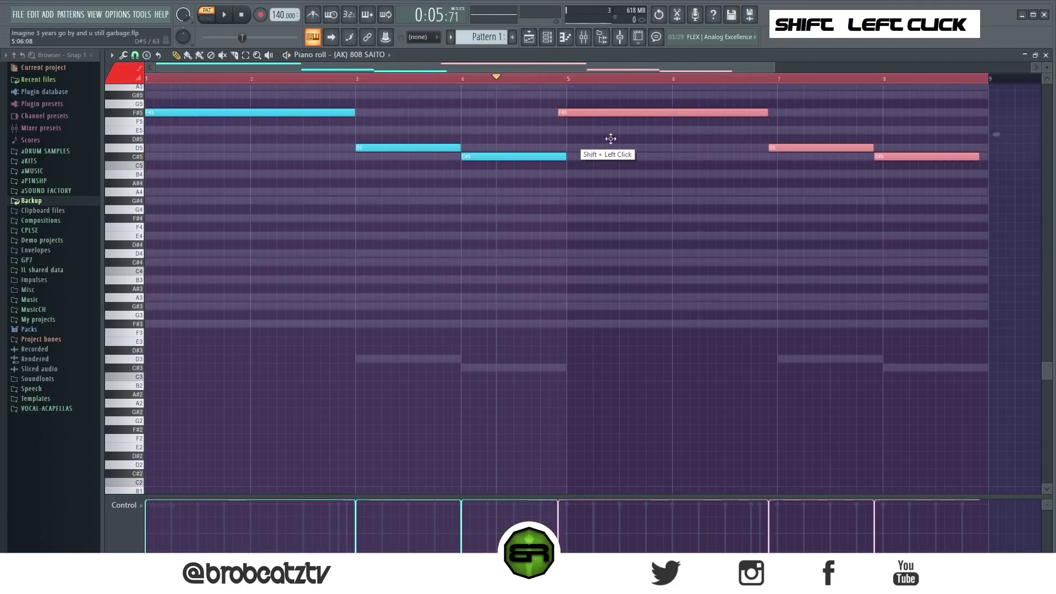
click(608, 138)
Copy all the LABS notes into the Xpand!2 channel and check them in its piano roll with playback.
key(F6)
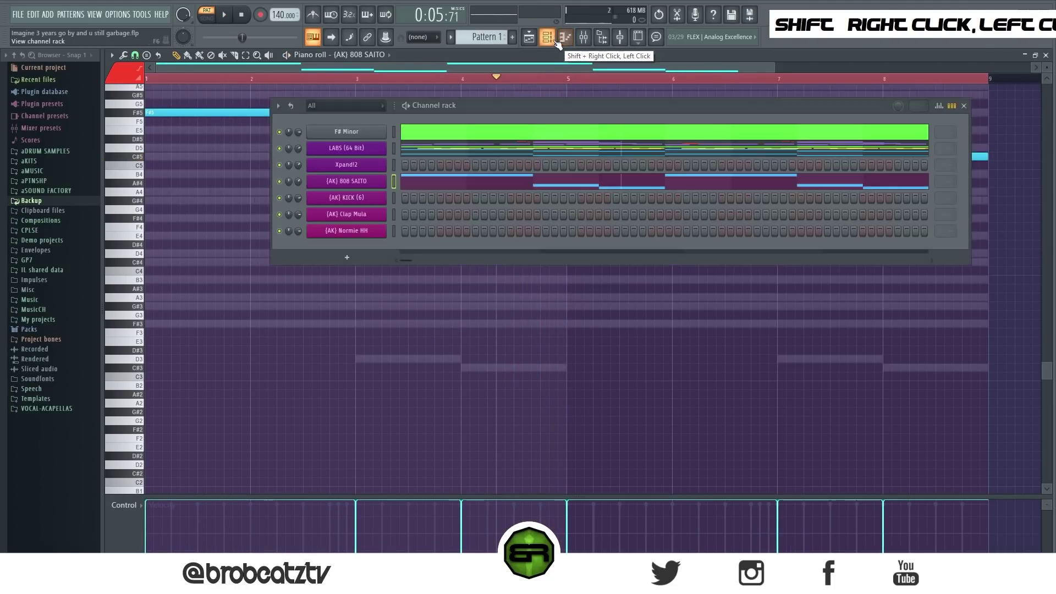
right_click(351, 148)
click(509, 160)
right_click(360, 165)
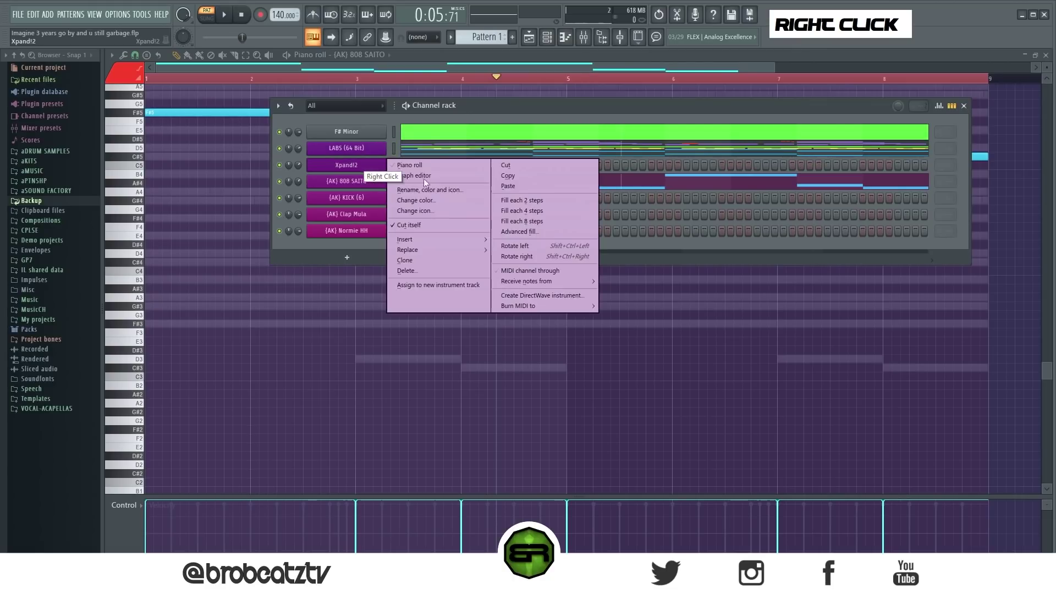
click(536, 189)
click(434, 160)
key(space)
key(space)
Raise all the notes of the Xpand!2 and LABS channels by one octave.
key(ctrl+a)
key(ctrl+Up)
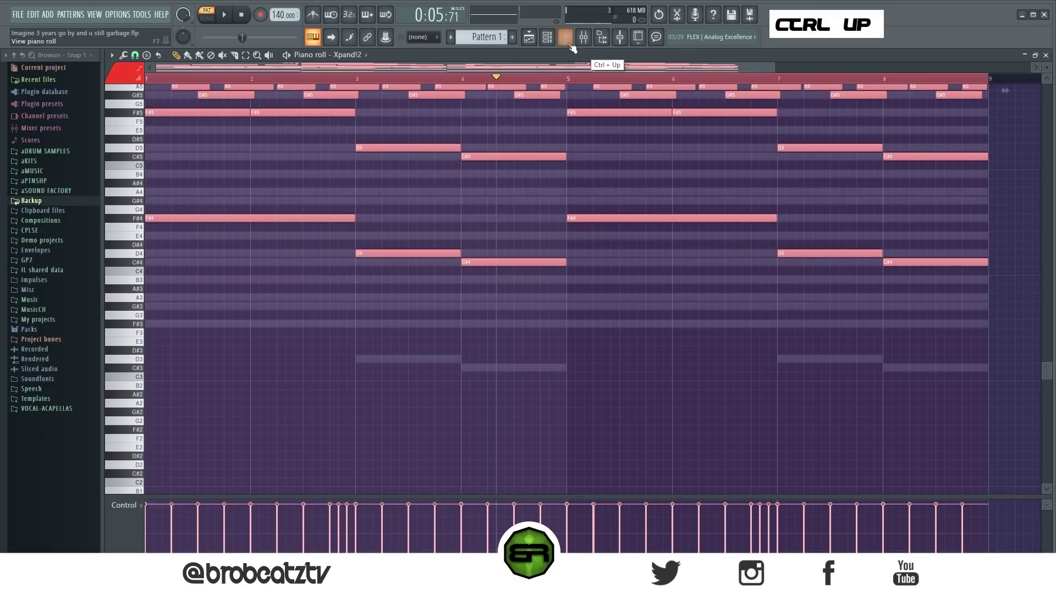
click(548, 36)
click(486, 147)
key(ctrl+a)
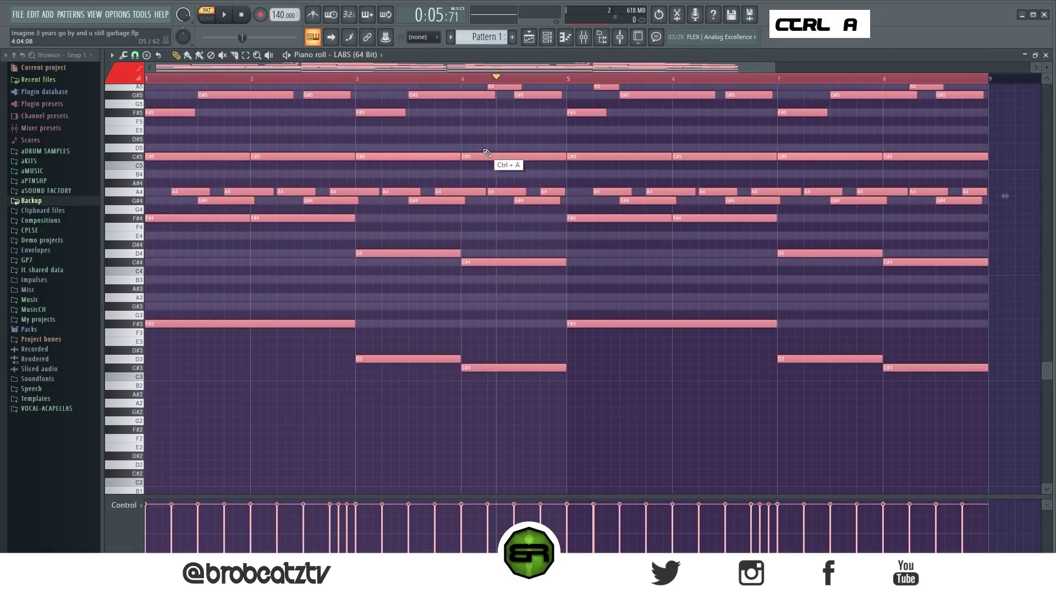
key(ctrl+Up)
scroll(277, 73, up, 5)
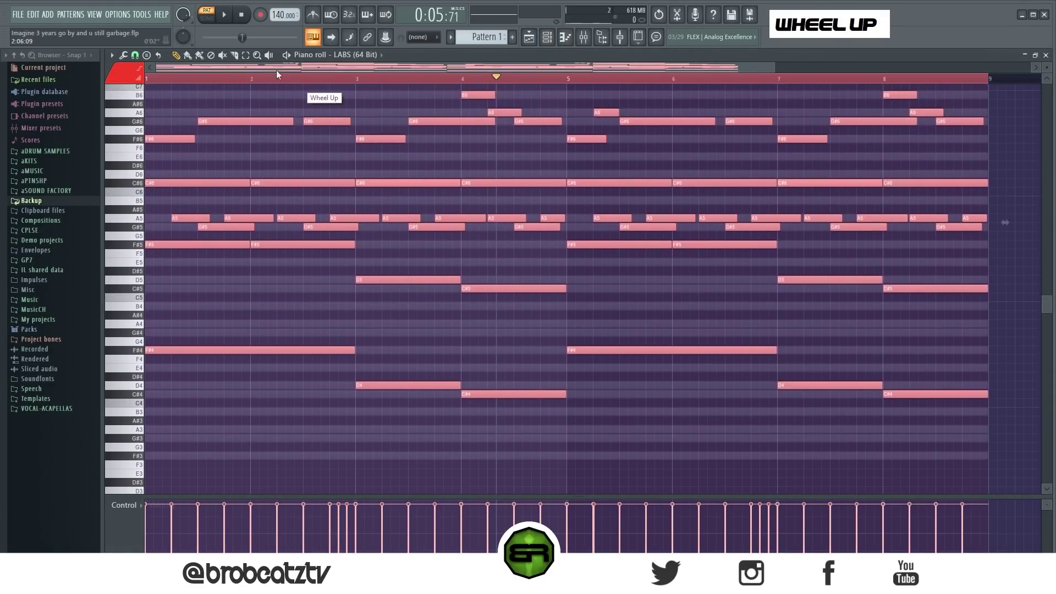
Clear the time selection, play the pattern from the start, and mute the 808 while adjusting the Xpand!2 channel volume.
double_click(156, 81)
key(space)
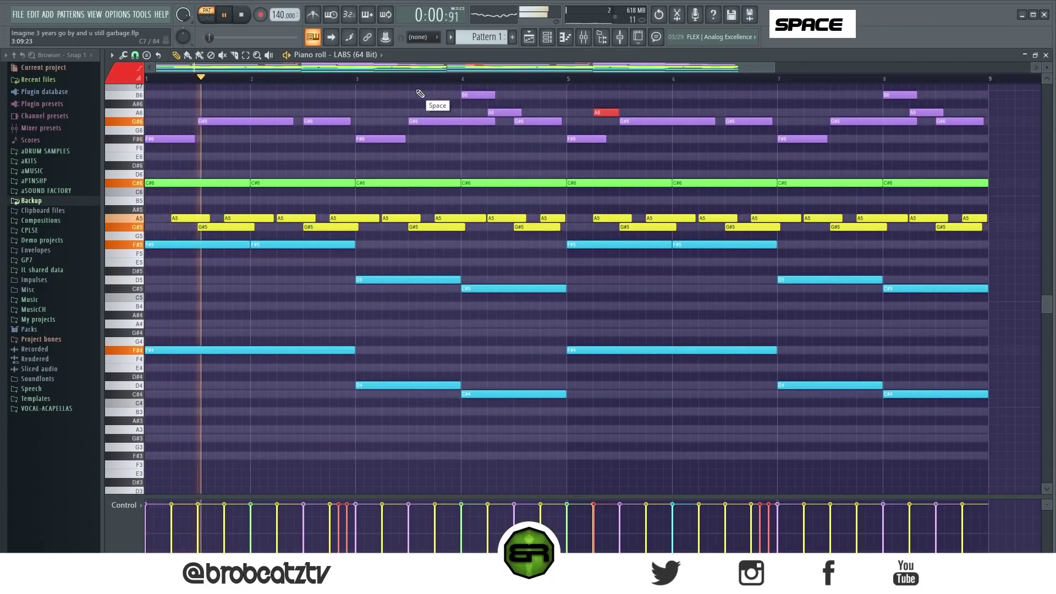
click(559, 41)
scroll(293, 196, up, 1)
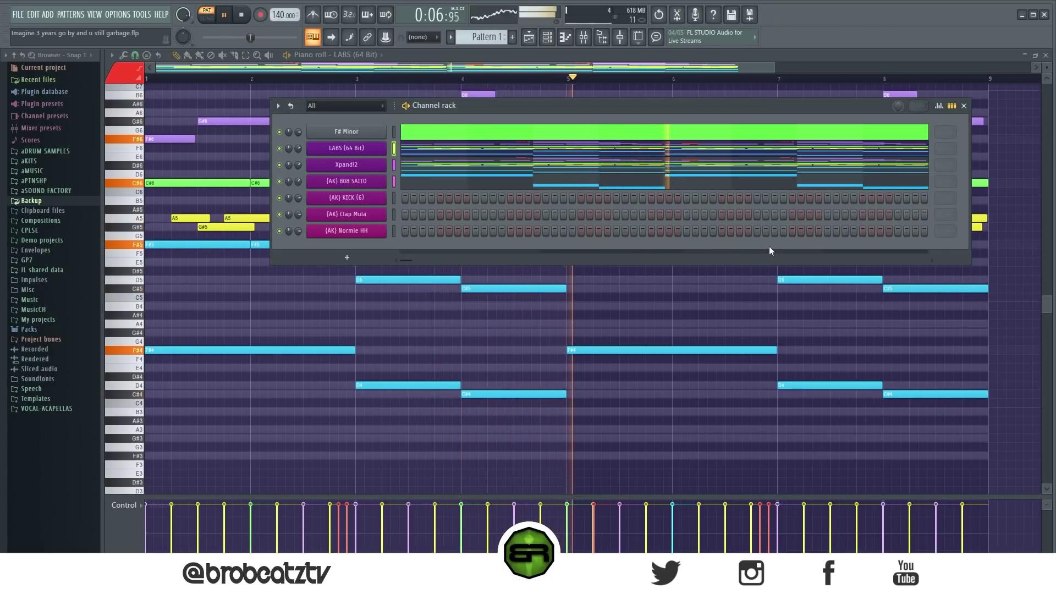
click(279, 181)
scroll(299, 163, up, 2)
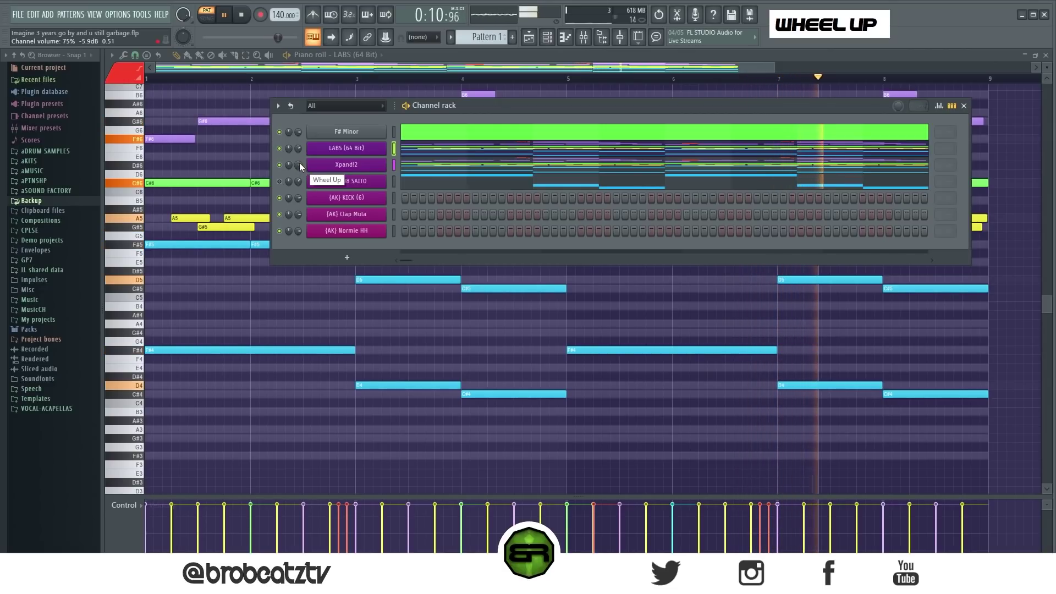
scroll(627, 150, up, 1)
key(space)
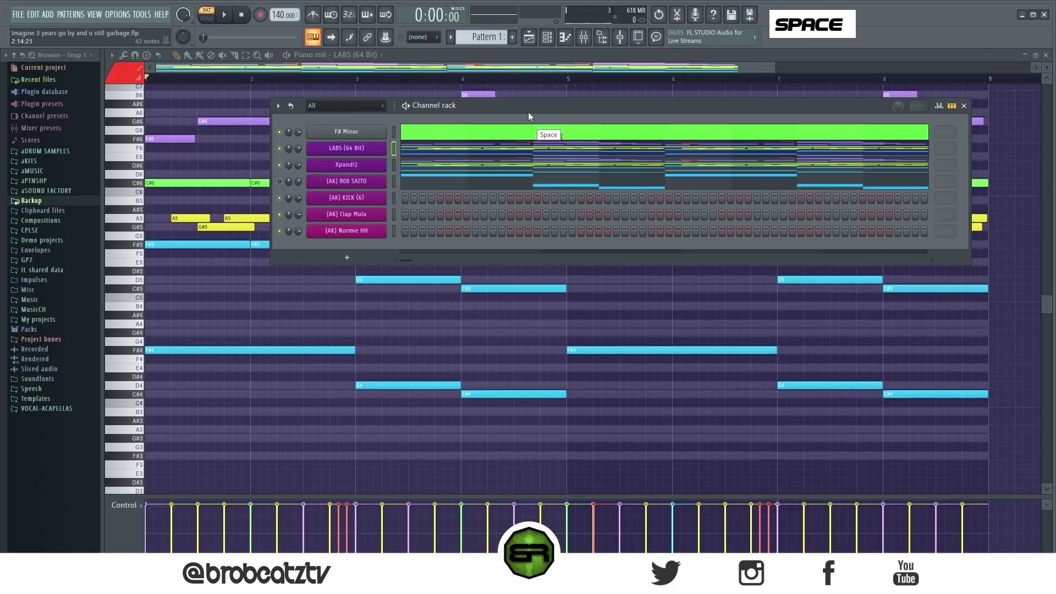
drag(530, 116, 471, 130)
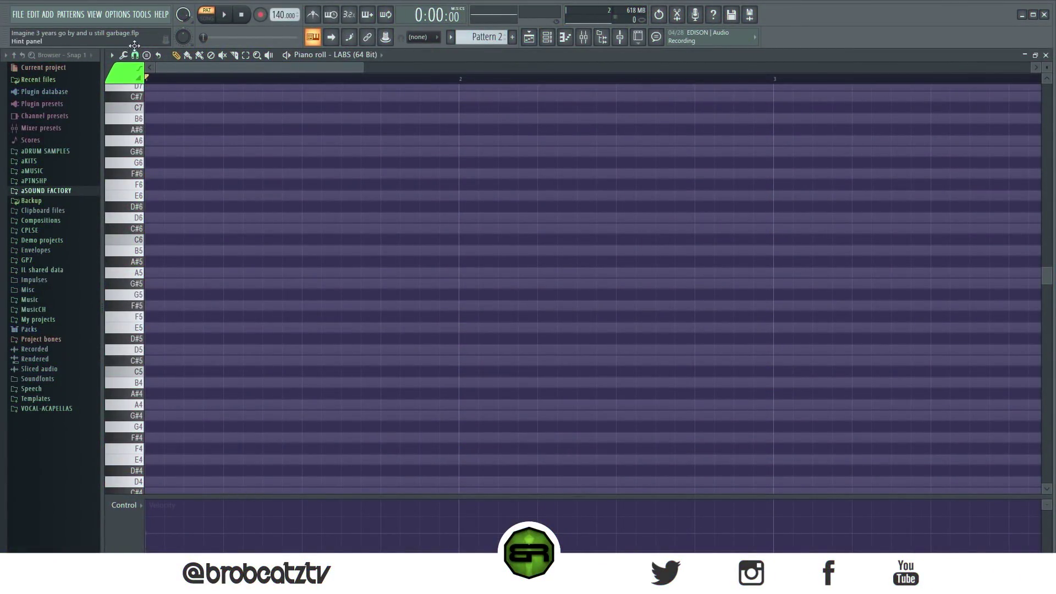
Stamp a Major 7th chord on D5 at the start of Pattern 2 and set its length to one bar.
click(135, 54)
mouse_move(216, 57)
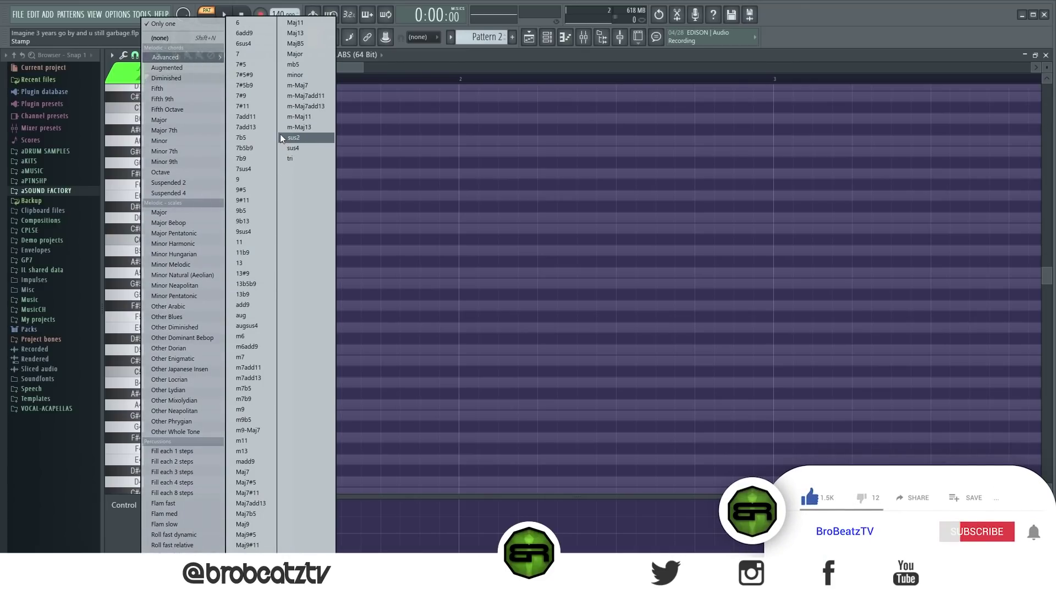
click(168, 132)
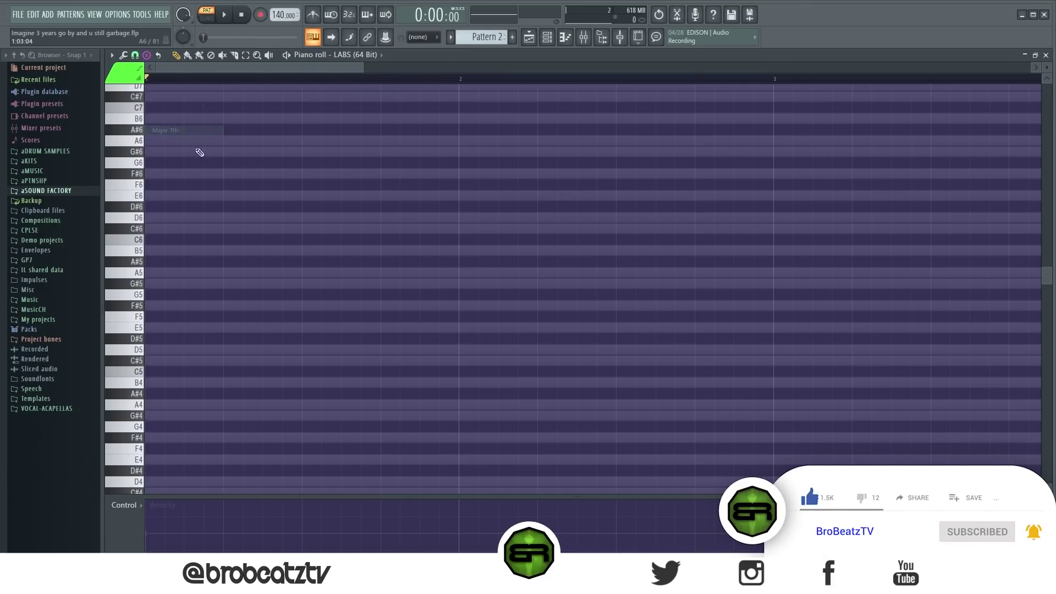
drag(243, 314, 137, 350)
right_click(344, 390)
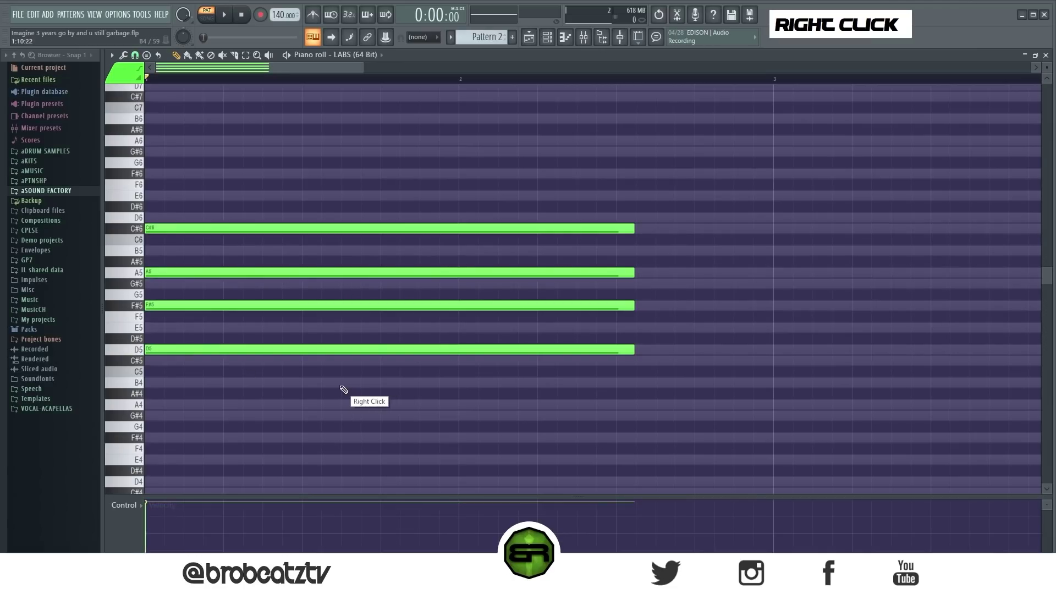
ctrl+drag(575, 209, 456, 360)
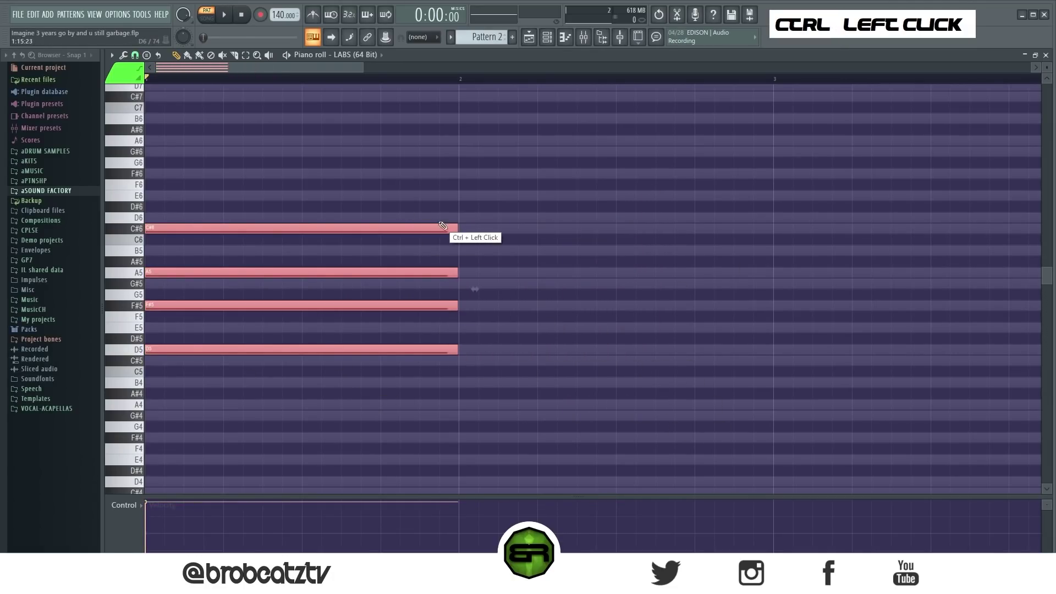
Duplicate the one-bar D major 7th chord into bars 2, 3 and 4, and clear the selection.
alt+scroll(314, 228, down, 3)
drag(363, 69, 482, 70)
shift+drag(167, 231, 777, 232)
right_click(660, 242)
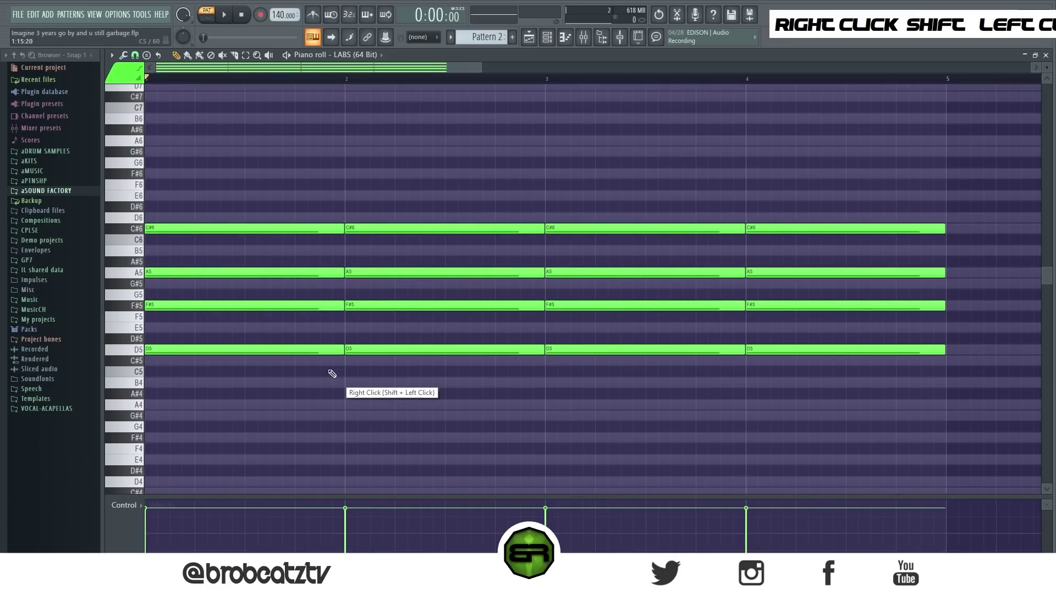
Move all four F#5 notes two steps later and trim the last one to the end of bar 4.
key(ctrl)
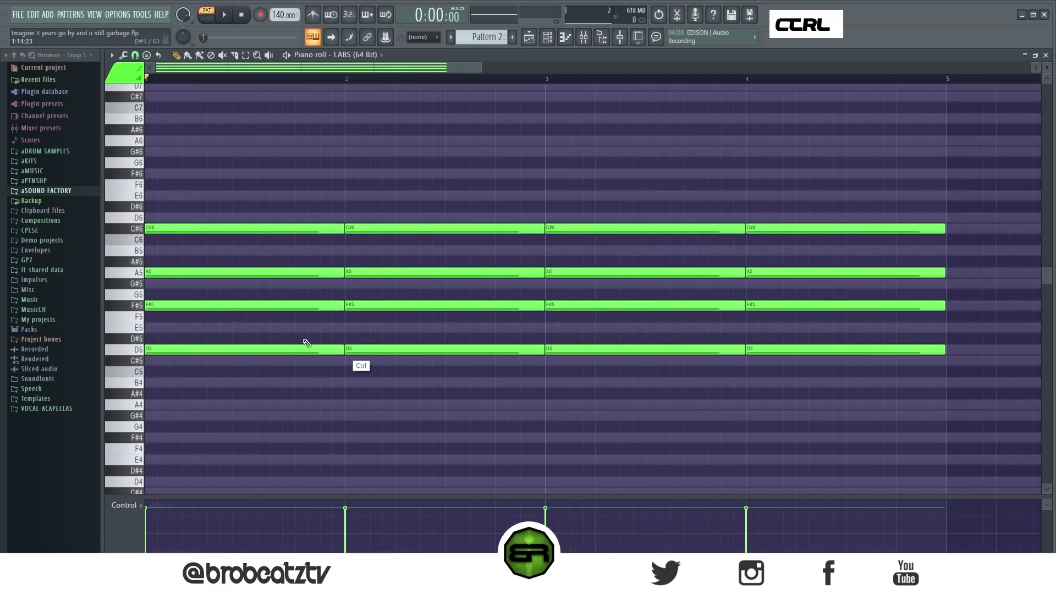
ctrl+click(148, 306)
drag(147, 305, 174, 306)
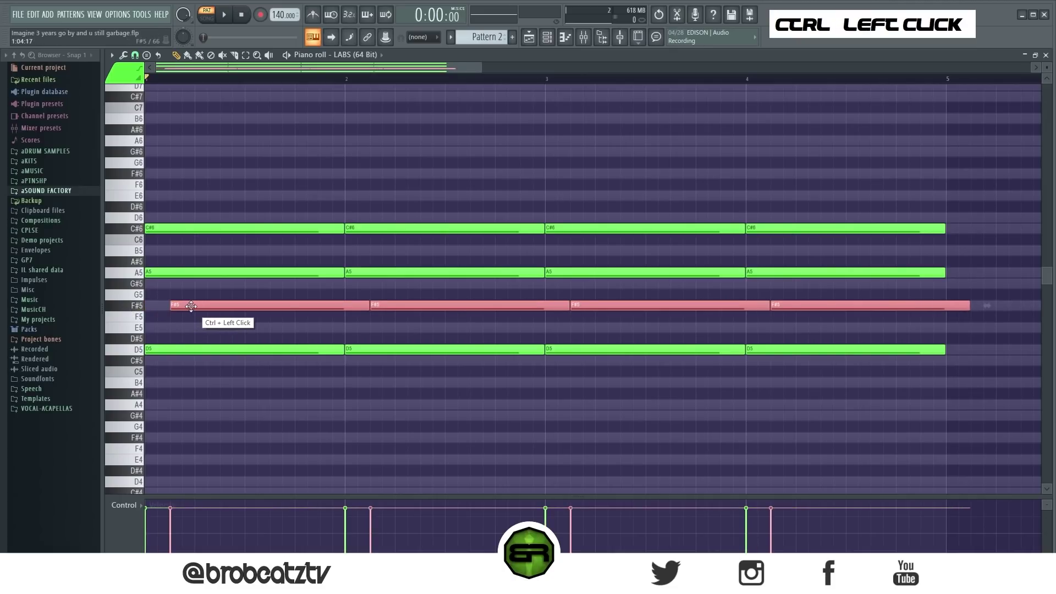
right_click(196, 326)
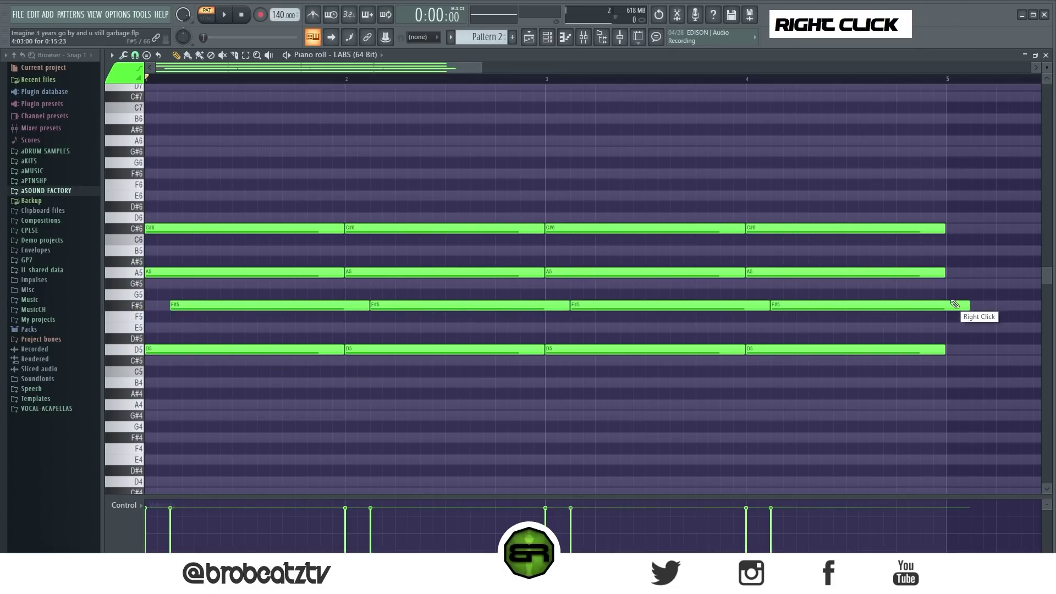
drag(968, 304, 945, 304)
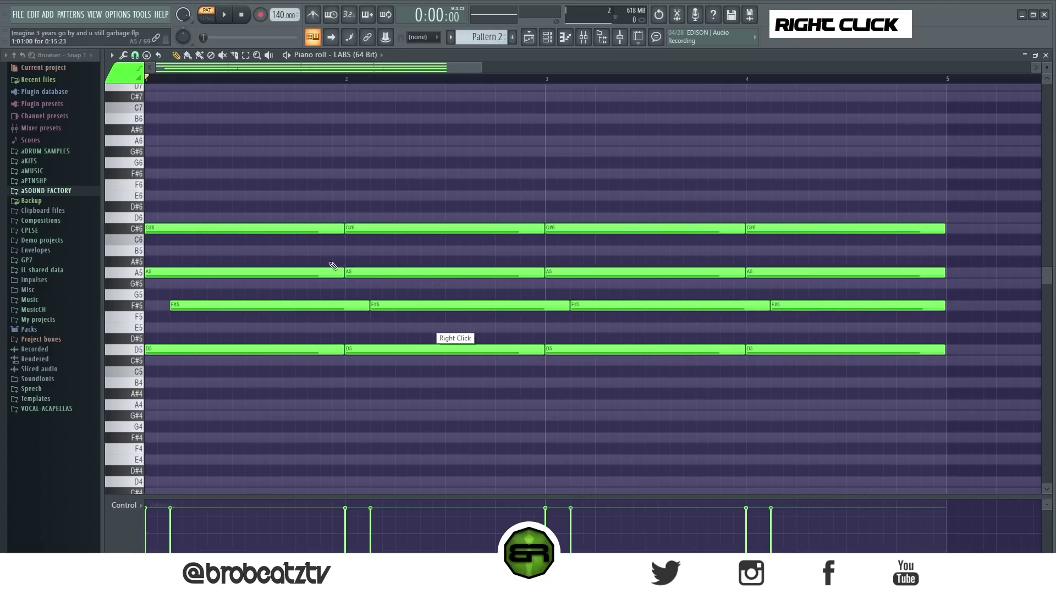
Look at the layered melody in Pattern 1 for comparison and return to the chords in Pattern 2.
ctrl+click(200, 233)
right_click(279, 188)
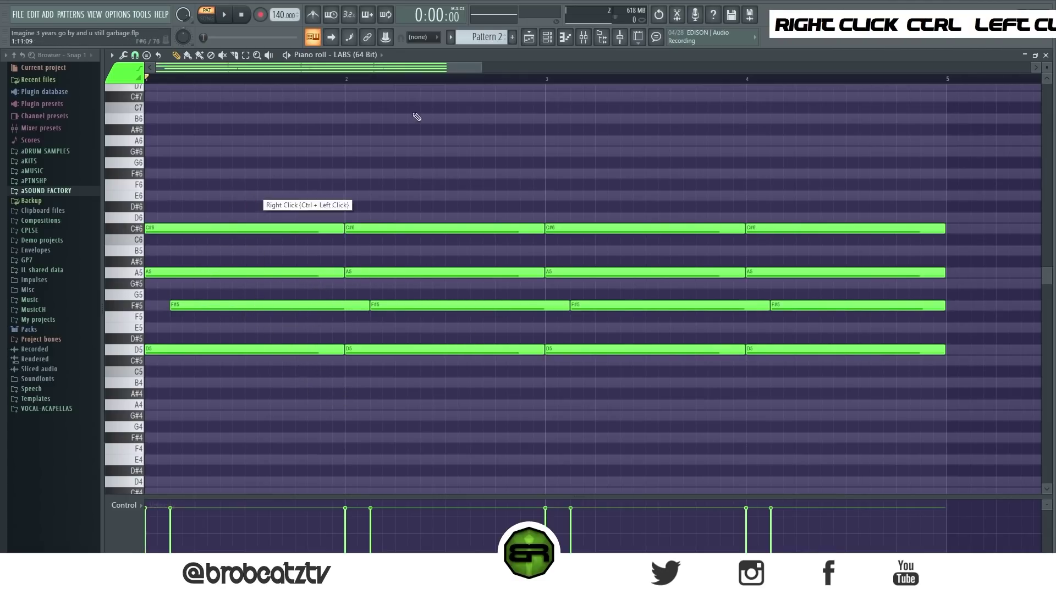
scroll(485, 37, down, 1)
right_click(231, 263)
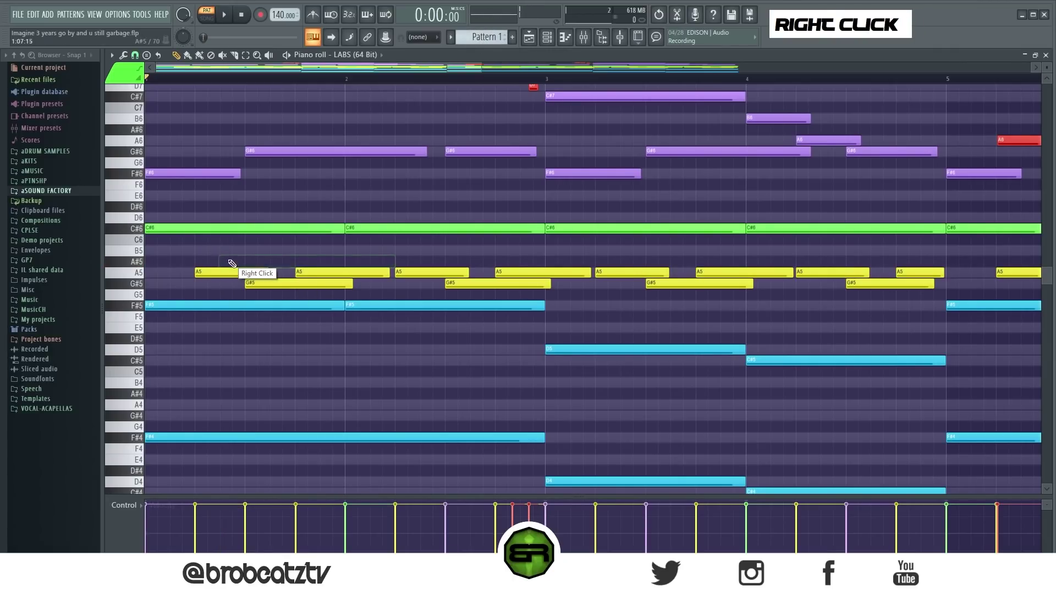
scroll(481, 36, up, 1)
right_click(318, 207)
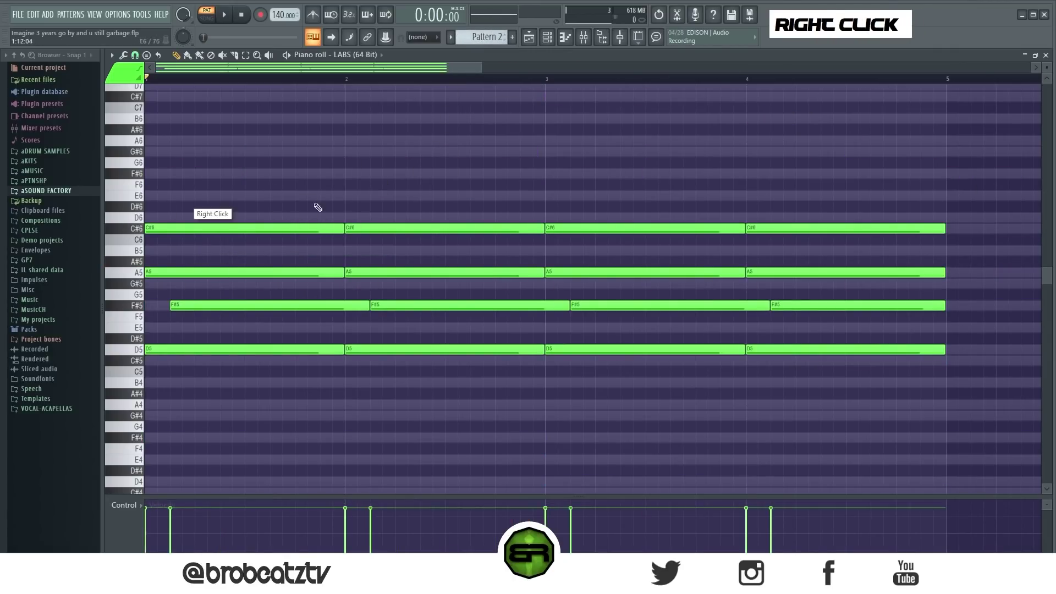
Shorten all four C#6 notes to six steps each and duplicate them directly after the originals.
ctrl+click(220, 228)
ctrl+shift+click(394, 228)
ctrl+shift+click(674, 228)
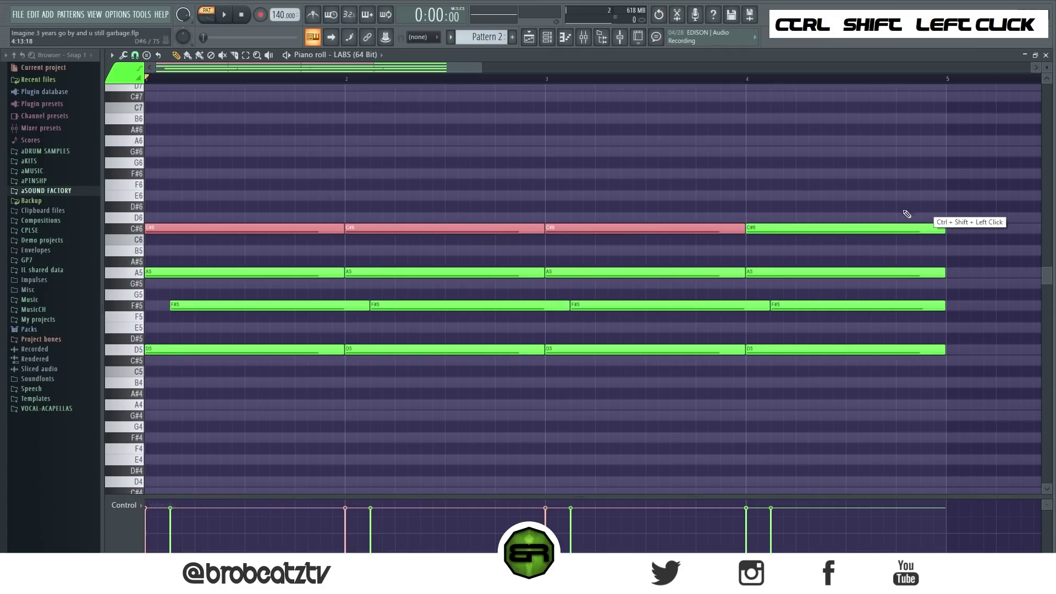
ctrl+shift+click(935, 229)
drag(938, 229, 845, 230)
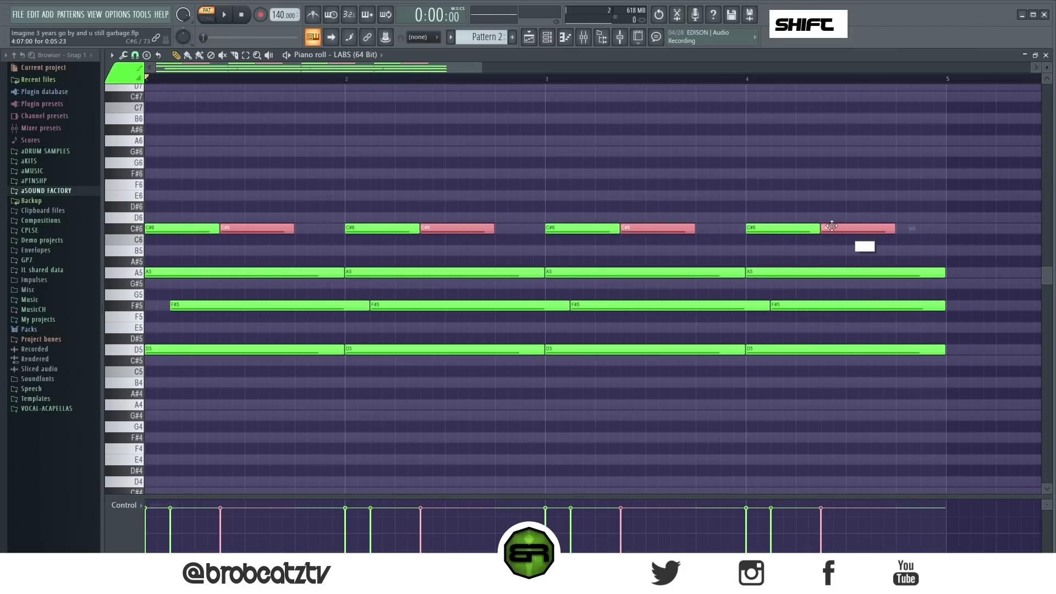
Lengthen the four duplicated C#6 notes to nine steps each and play the chords back.
key(space)
key(space)
drag(294, 227, 325, 228)
key(space)
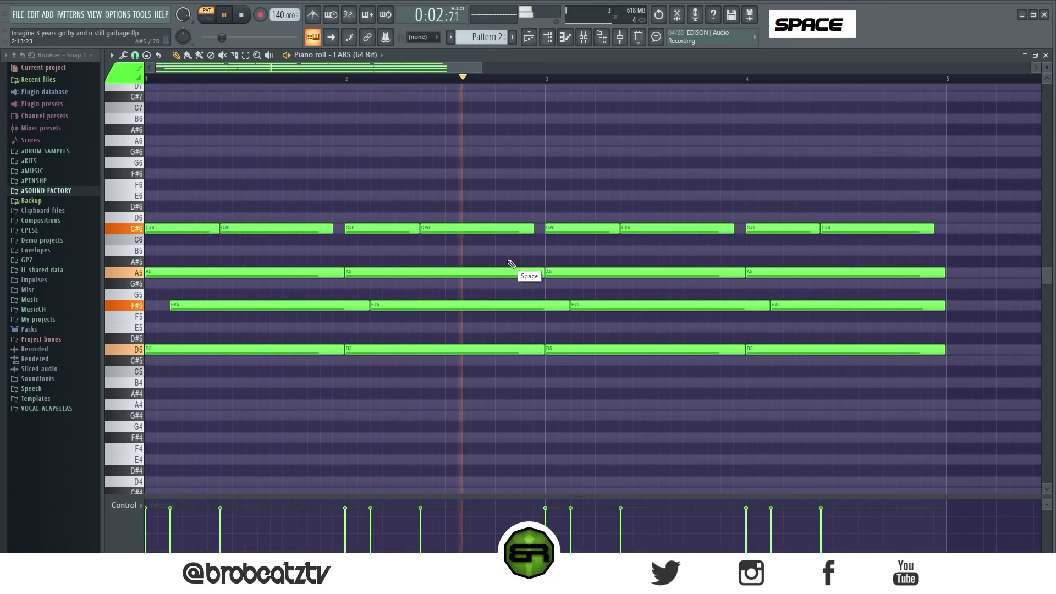
key(space)
Recolour all notes of the chords in bars 2 and 4 with note colour group 2 (yellow).
drag(402, 180, 453, 369)
drag(794, 181, 882, 352)
click(124, 71)
click(119, 110)
key(alt+c)
right_click(352, 116)
Play the four-bar chord pattern from the start to check it by ear.
key(space)
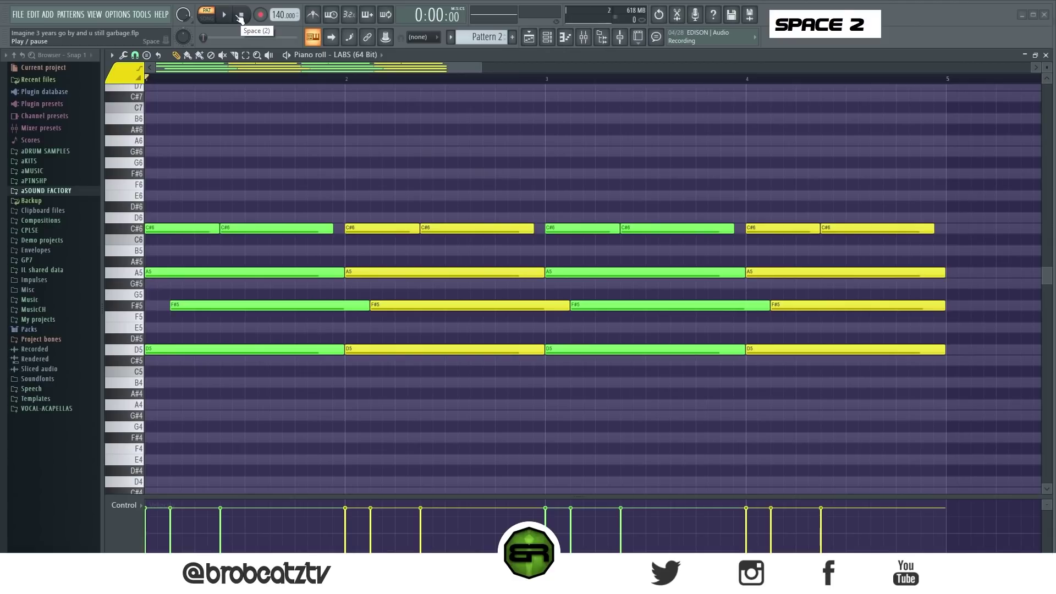
double_click(240, 38)
click(217, 17)
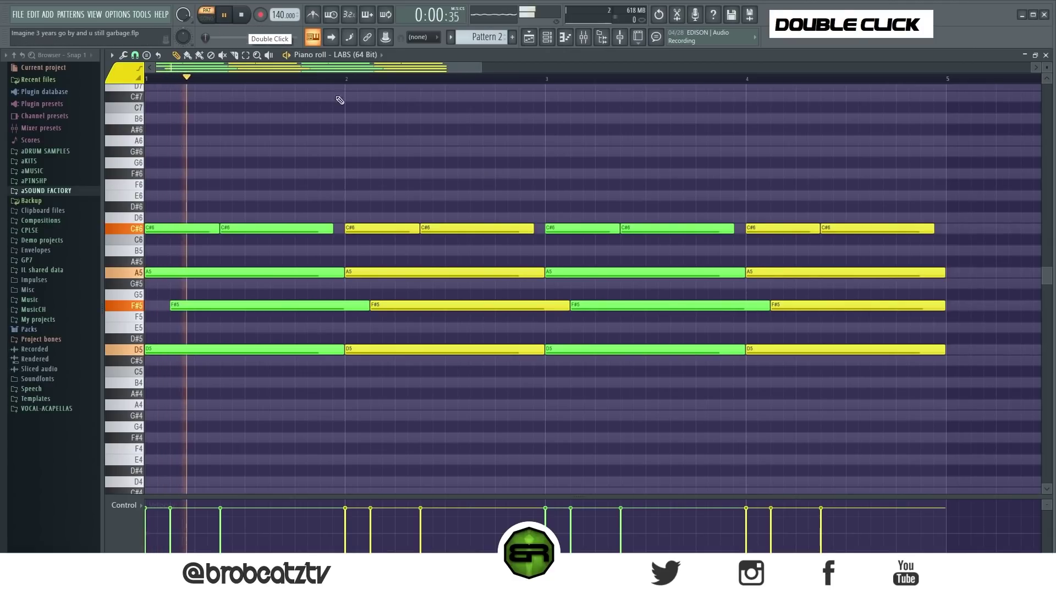
right_click(523, 210)
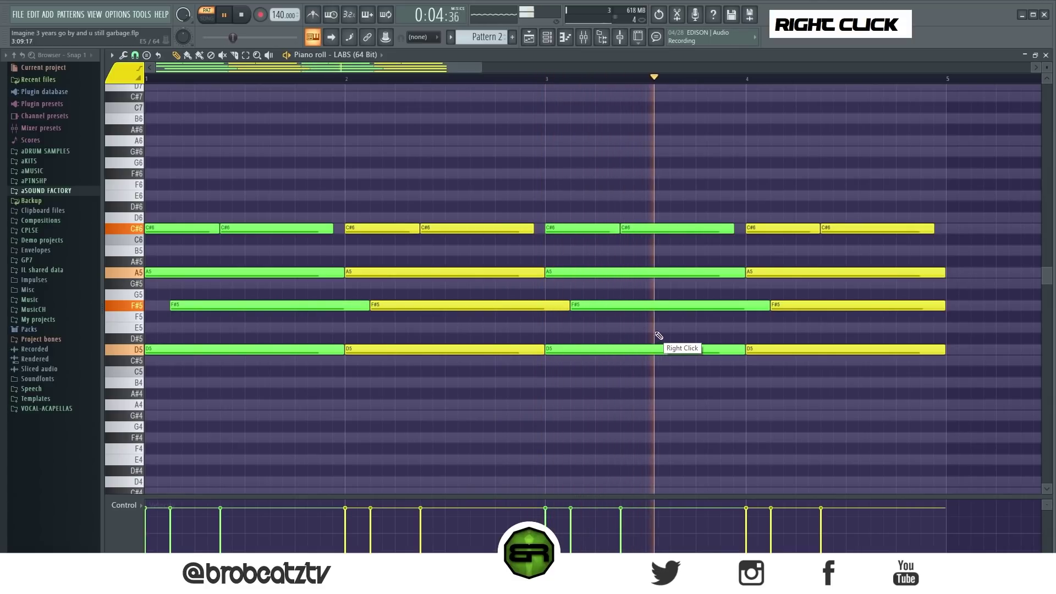
key(space)
Lower the D5 bass notes of bars 3 and 4 by five semitones to A4 and clear the selection.
scroll(526, 230, down, 3)
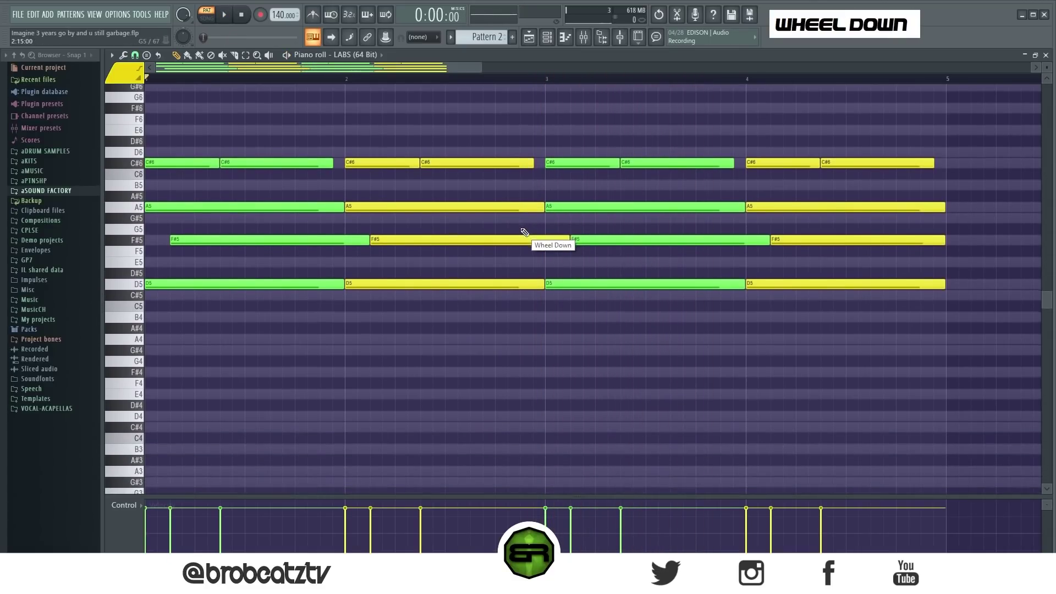
drag(593, 276, 802, 302)
key(shift)
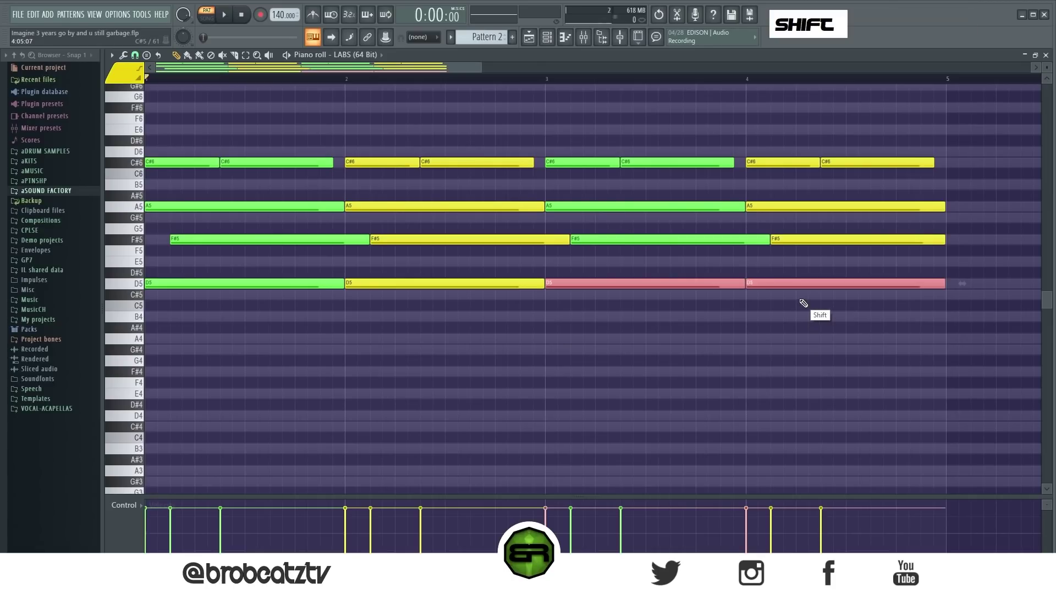
key(shift+Down)
key(shift+Down)
key(shift+Down)
key(shift+Down)
key(shift+Down)
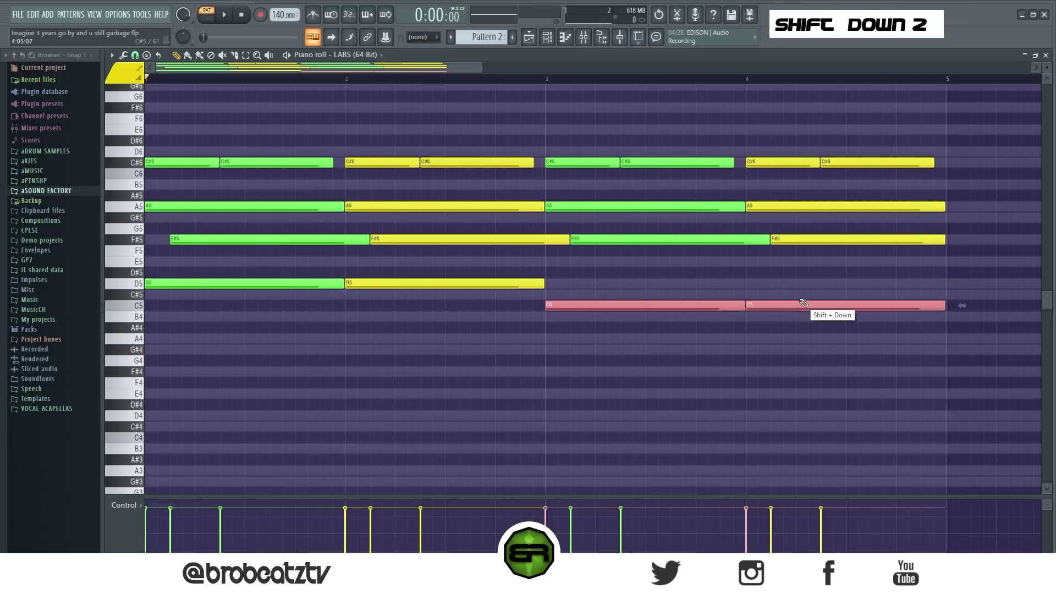
right_click(790, 301)
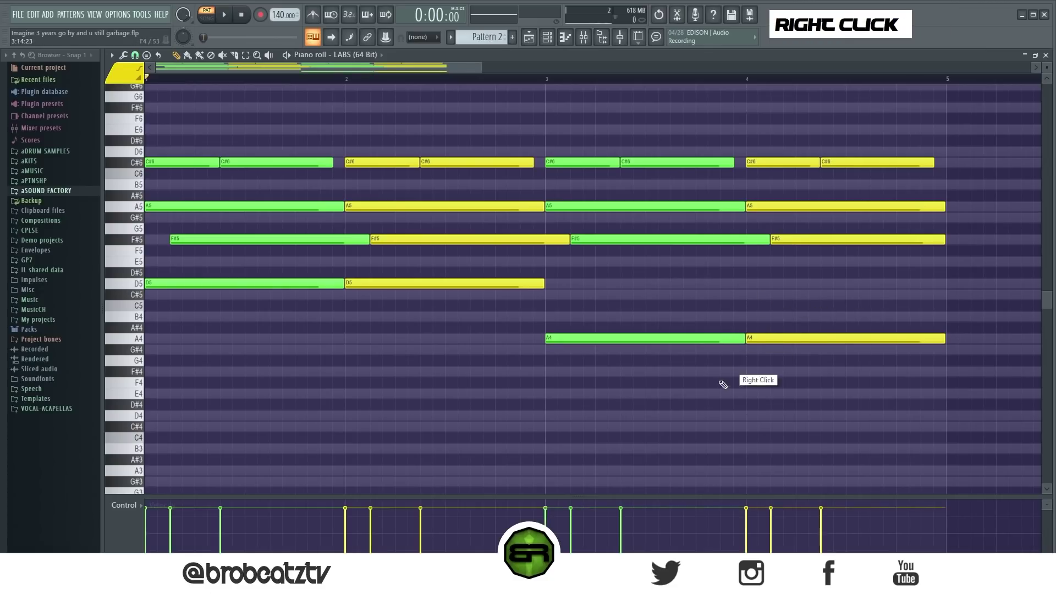
Try lowering the bass note of bar 3 to G#4 and move it back to A4.
drag(680, 339, 678, 350)
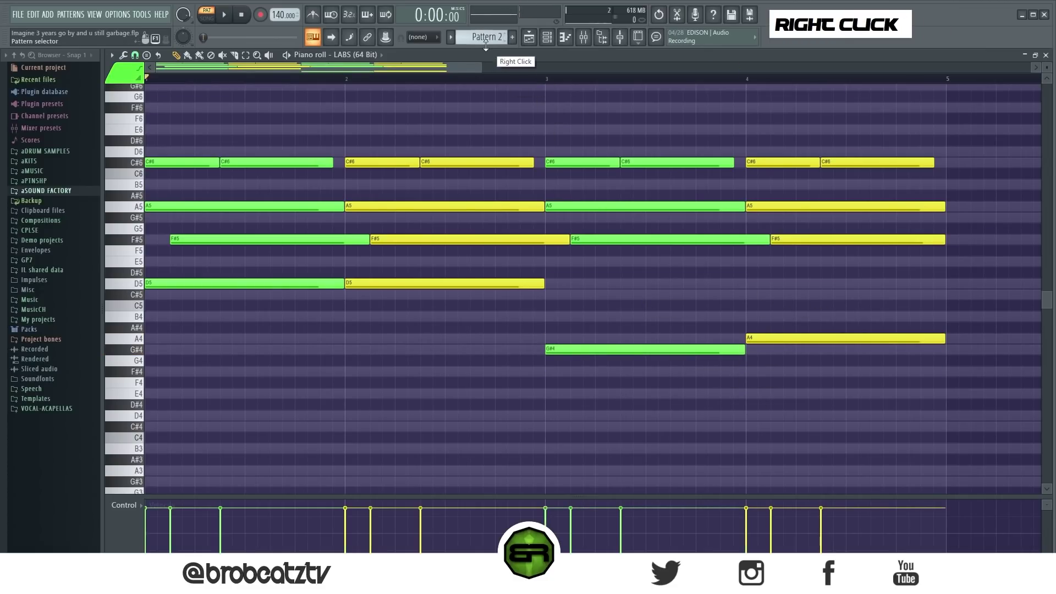
scroll(486, 47, down, 1)
scroll(485, 47, up, 1)
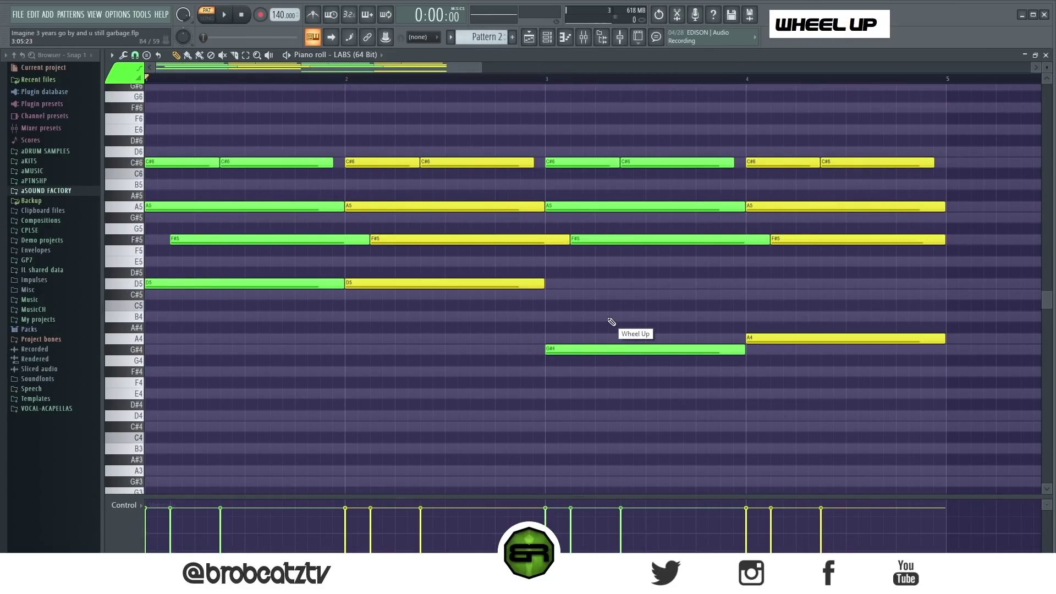
right_click(546, 346)
drag(610, 348, 609, 338)
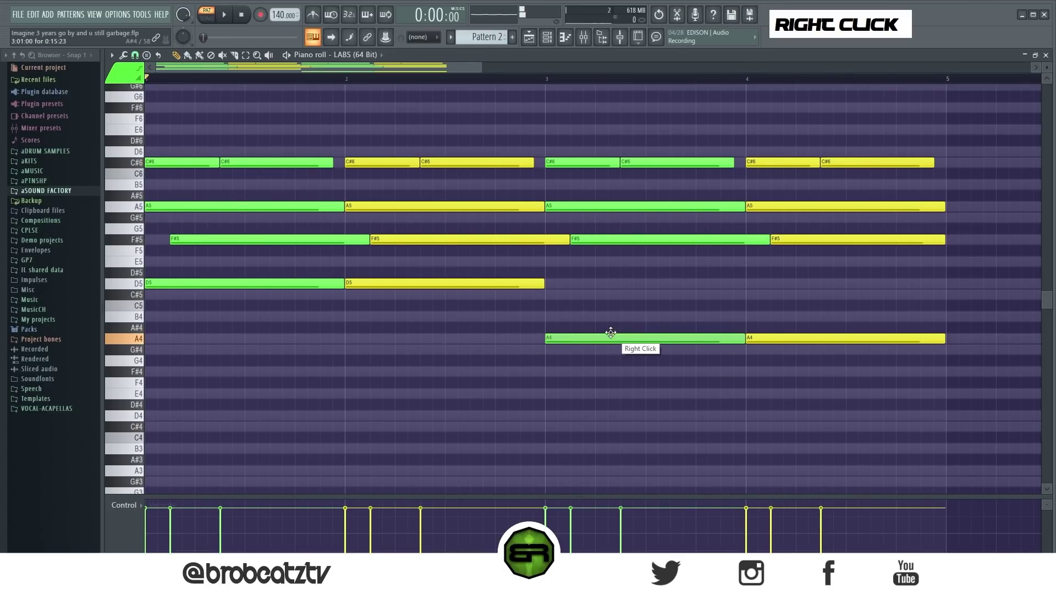
Copy the bar 4 bass note down to F#4 and D4, and raise the D4 copy by one octave to D5.
ctrl+click(777, 340)
shift+click(765, 334)
right_click(765, 334)
drag(765, 336, 779, 443)
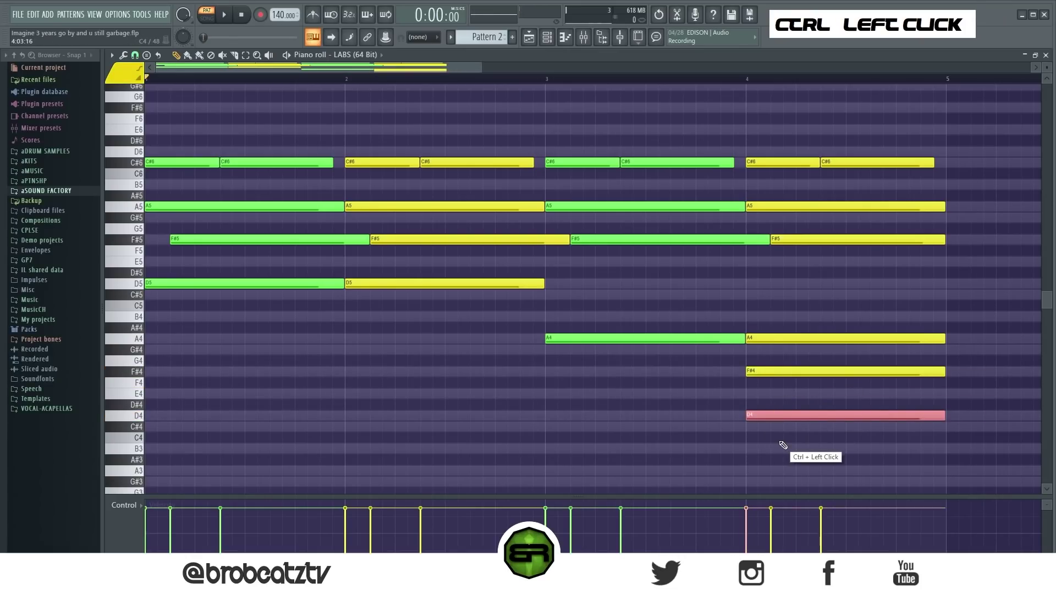
key(Up)
key(ctrl+Up)
Move the F#4 note from bar 4 to the start of bar 3 and clear the selection.
right_click(758, 385)
drag(758, 388, 767, 426)
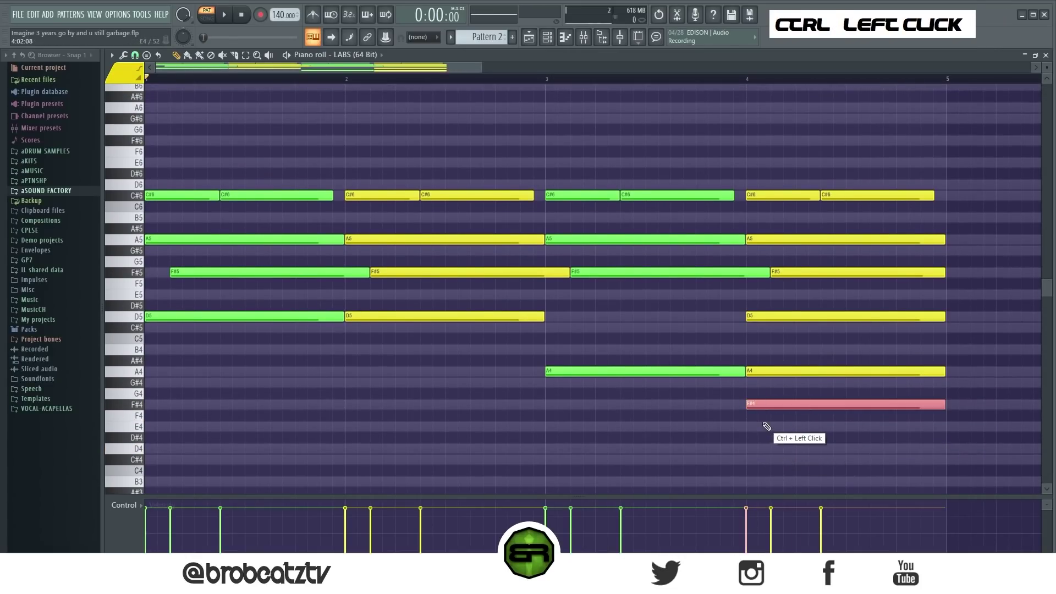
right_click(758, 429)
drag(743, 305, 580, 402)
right_click(616, 340)
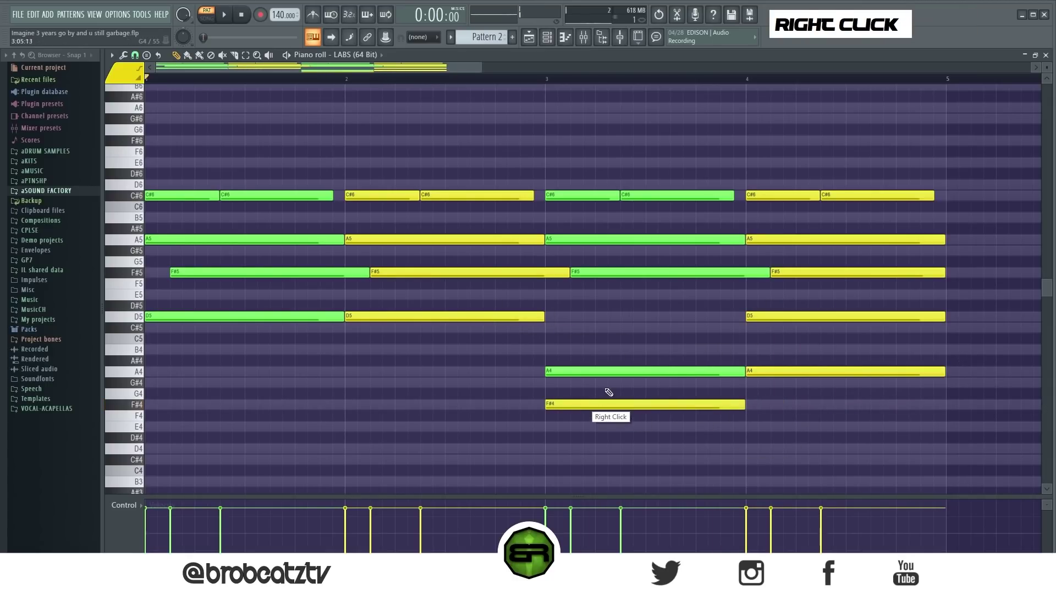
Delete the A4 note in bar 3 and the D5 note in bar 4.
right_click(605, 371)
right_click(820, 317)
scroll(738, 345, down, 1)
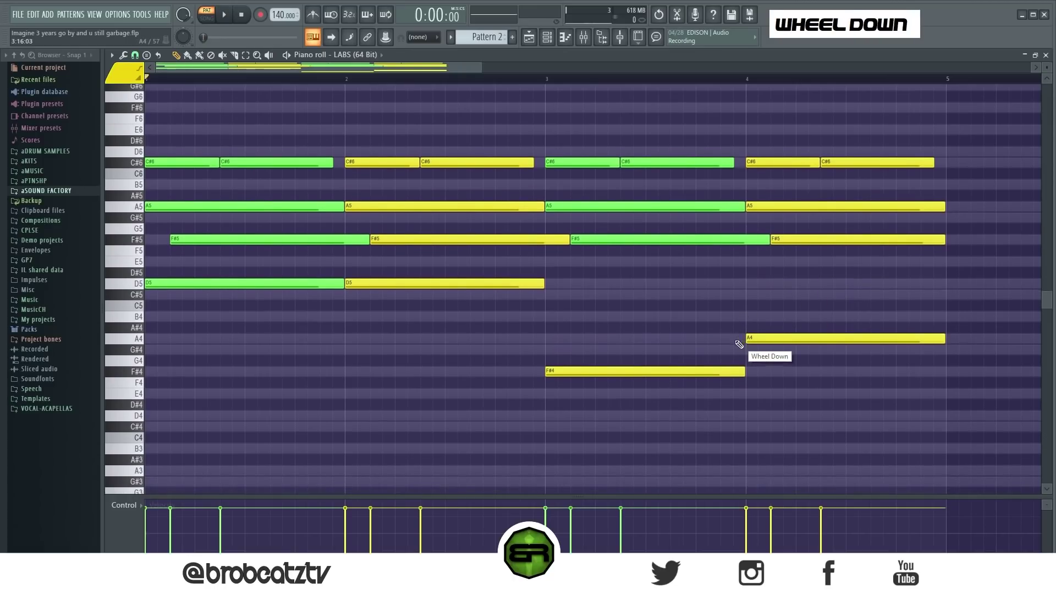
key(ctrl+z)
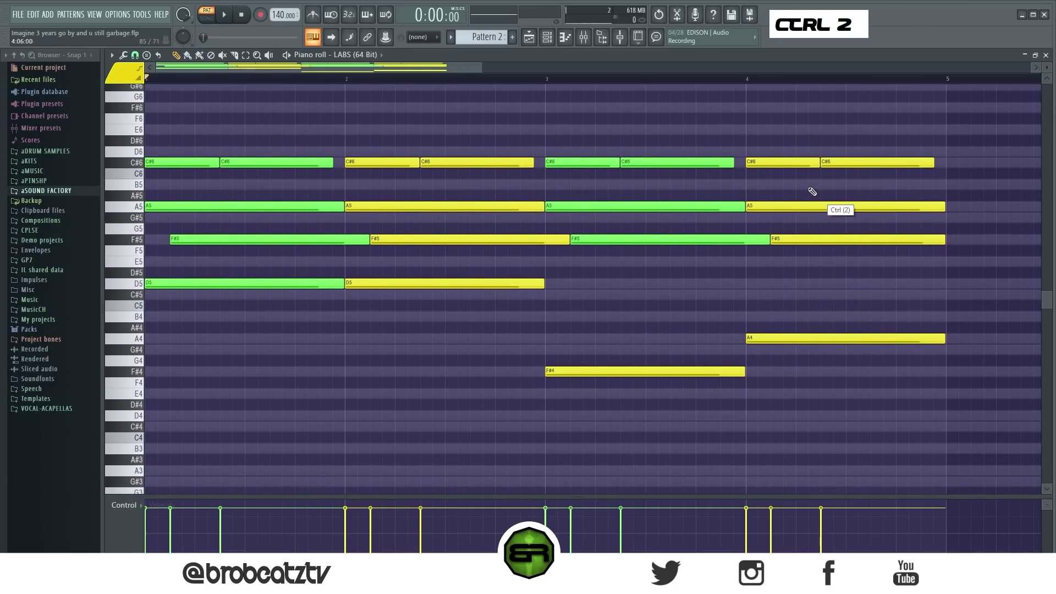
right_click(344, 122)
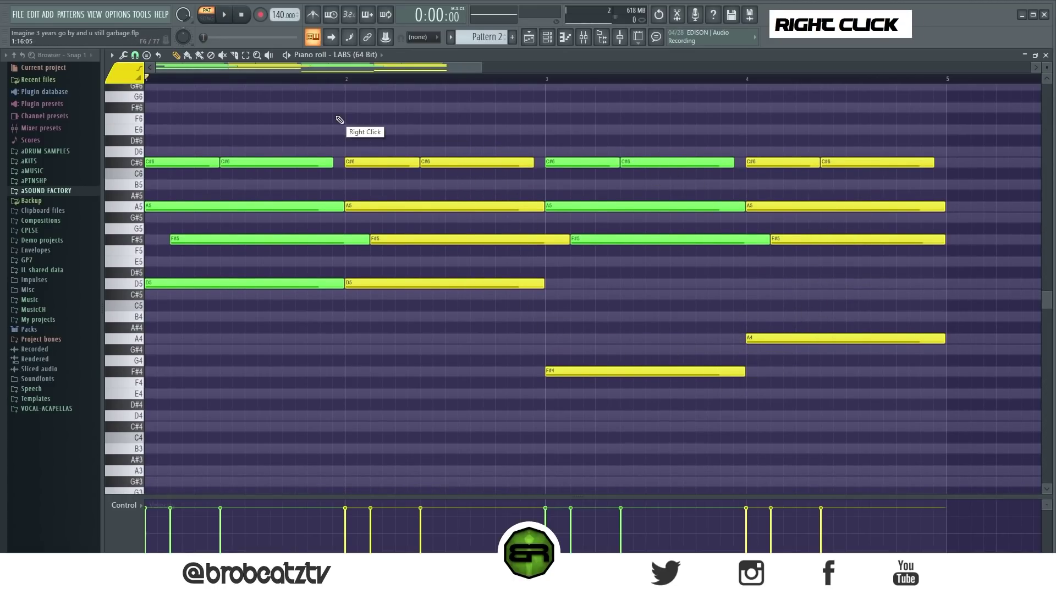
Play back the four-bar progression and reset the active note colour to group 1 (green).
key(space)
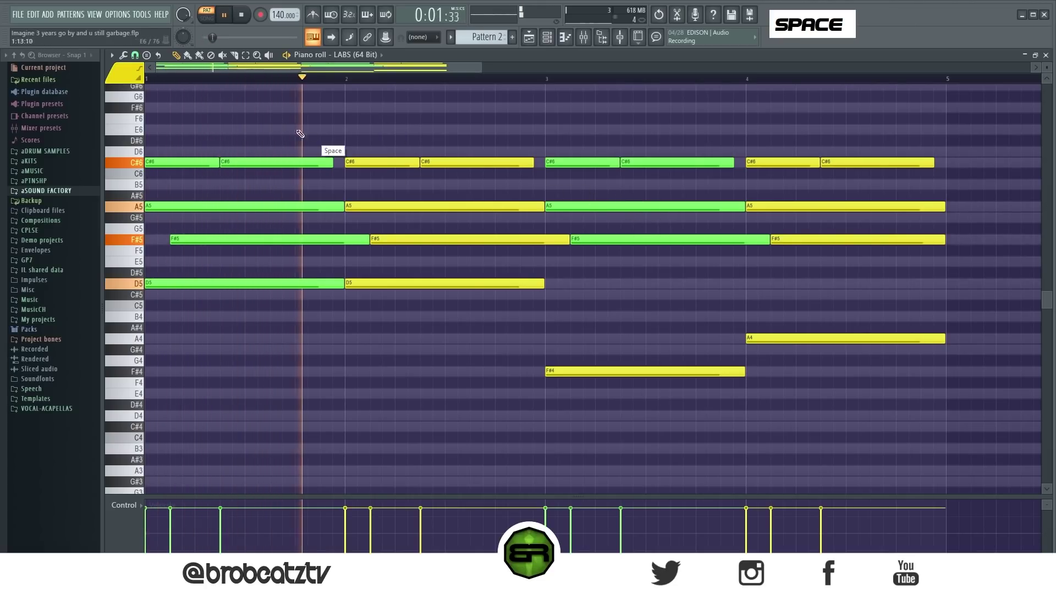
click(119, 73)
double_click(110, 100)
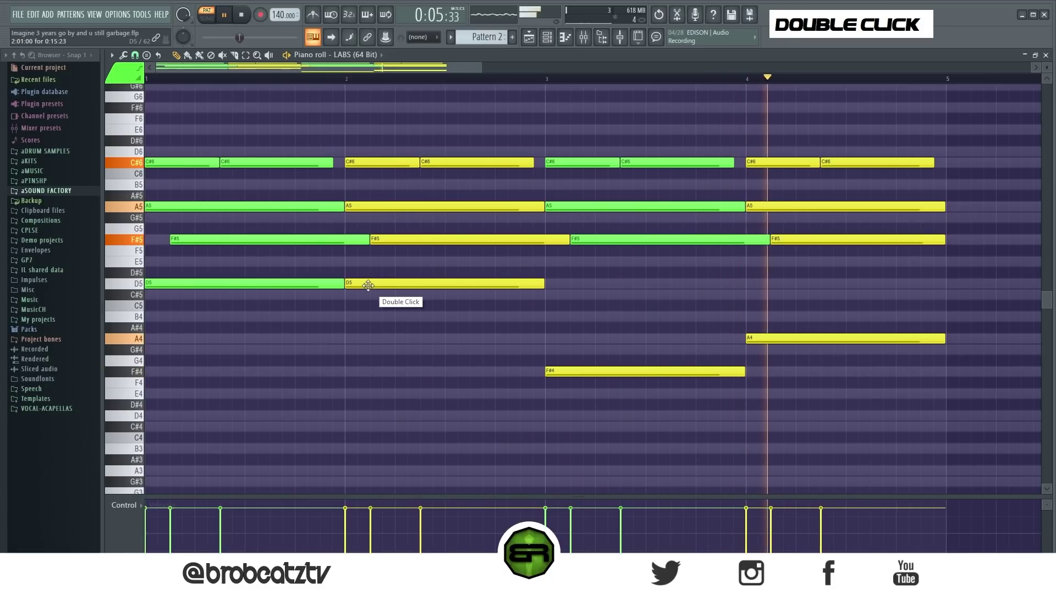
key(space)
Duplicate the bass notes of all four bars one octave lower.
drag(274, 269, 875, 423)
shift+click(264, 285)
key(ctrl+Down)
Recolour all C#6 and F#5 notes with note colour group 2 (yellow) and clear the selection.
key(ctrl+a)
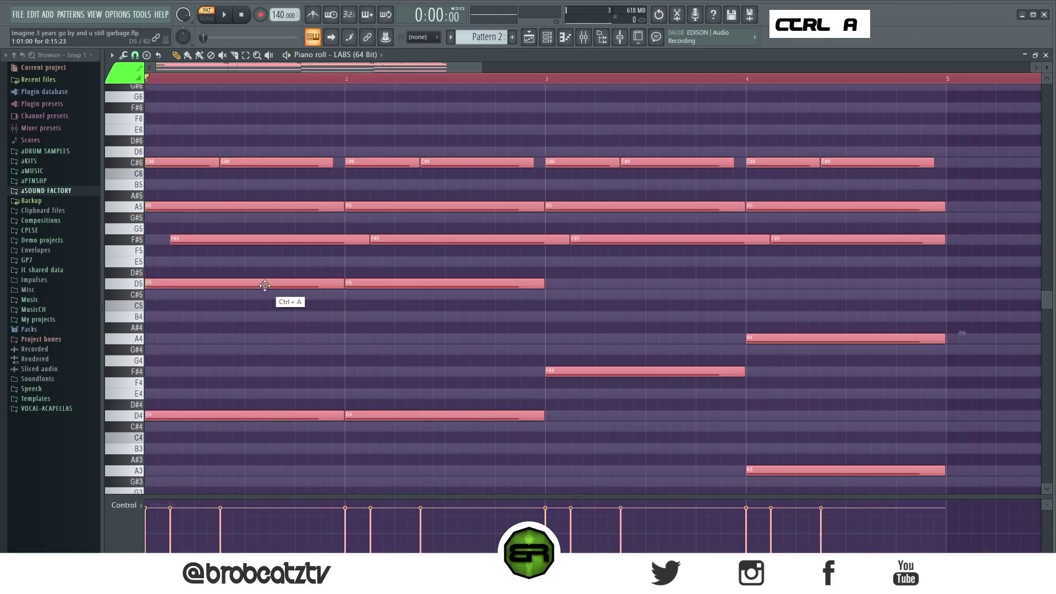
click(126, 82)
click(328, 129)
drag(141, 137, 988, 178)
drag(816, 243, 245, 275)
click(126, 82)
double_click(121, 108)
key(alt+c)
right_click(338, 125)
Recolour the four A5 notes with note colour group 1 (green).
drag(184, 168, 660, 217)
click(124, 74)
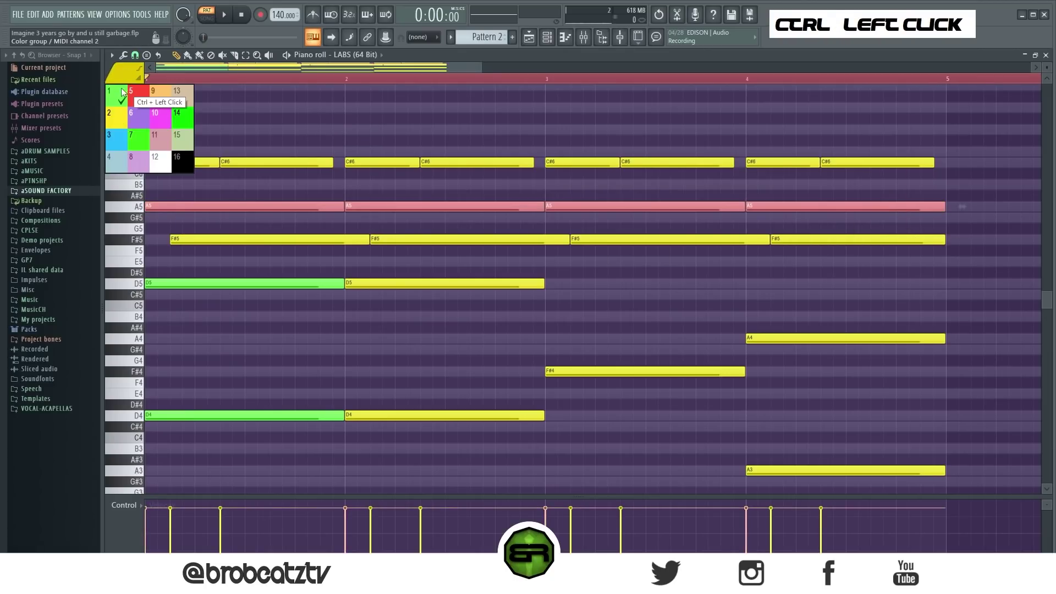
double_click(135, 88)
key(alt+c)
Recolour all bass notes and their lower-octave copies with note colour group 3 (blue).
key(ctrl)
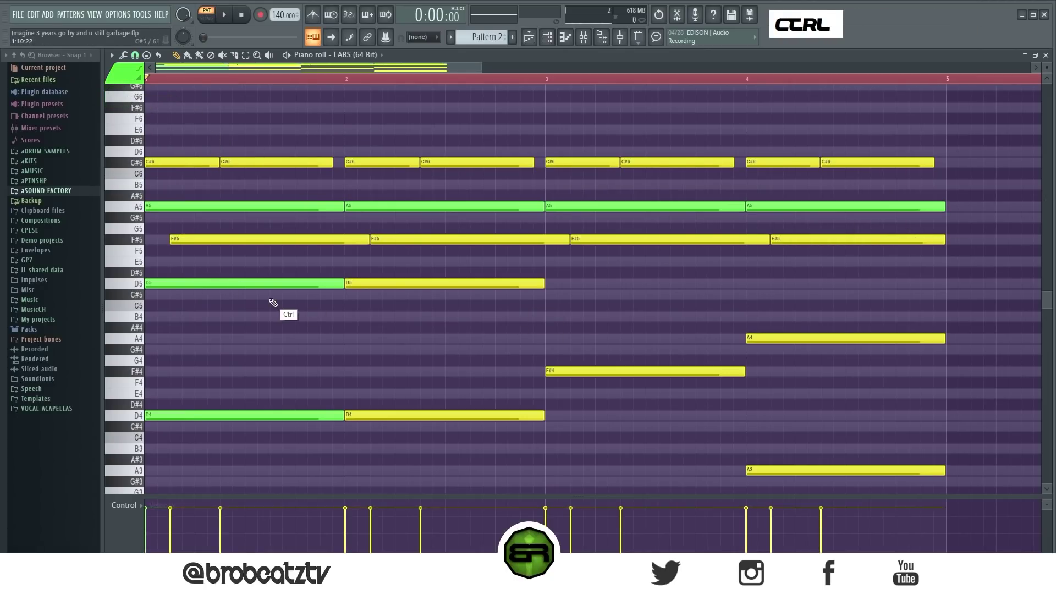
scroll(274, 303, down, 1)
drag(220, 236, 637, 366)
click(127, 77)
double_click(135, 138)
key(alt+c)
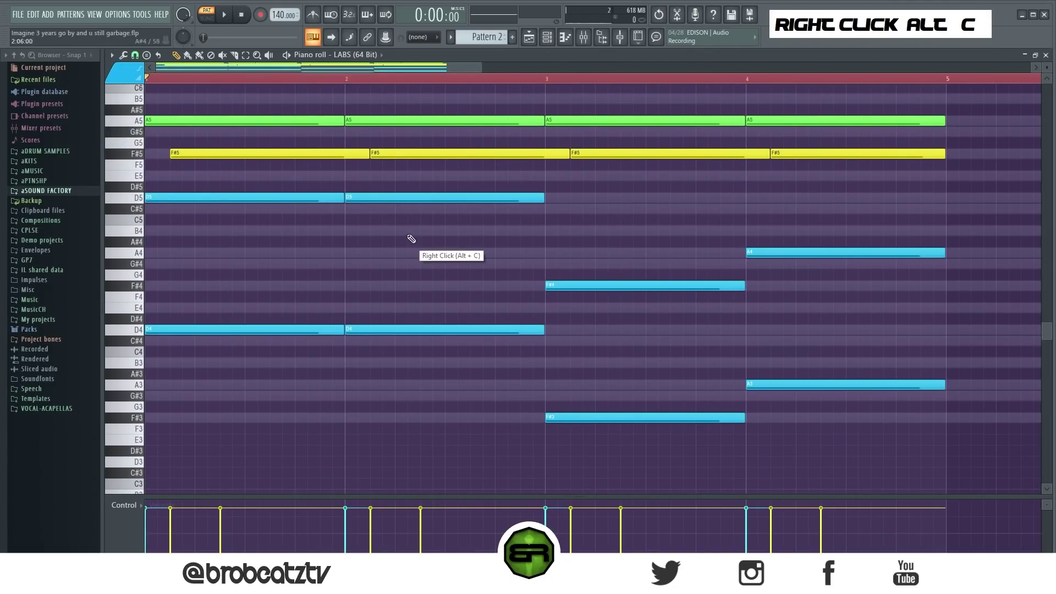
Delete the D4 note in bar 2 and extend the D4 note of bar 1 to just before the end of bar 2.
right_click(364, 330)
right_click(338, 330)
key(ctrl+z)
drag(345, 331, 532, 333)
scroll(572, 209, up, 2)
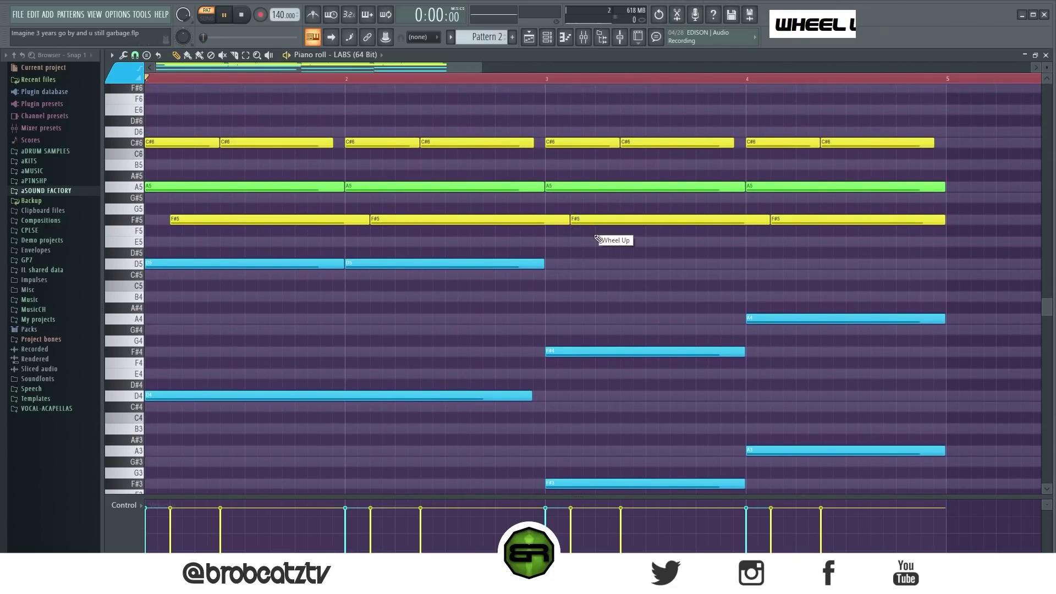
Play the pattern back to check the bass line with the long D4 note.
key(space)
right_click(656, 278)
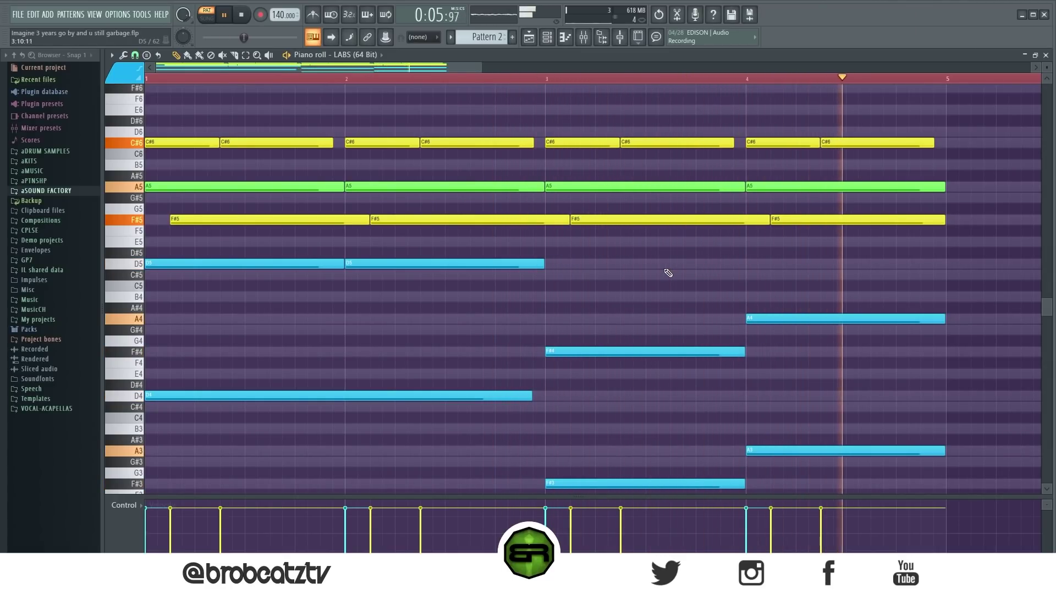
key(space)
scroll(457, 325, up, 1)
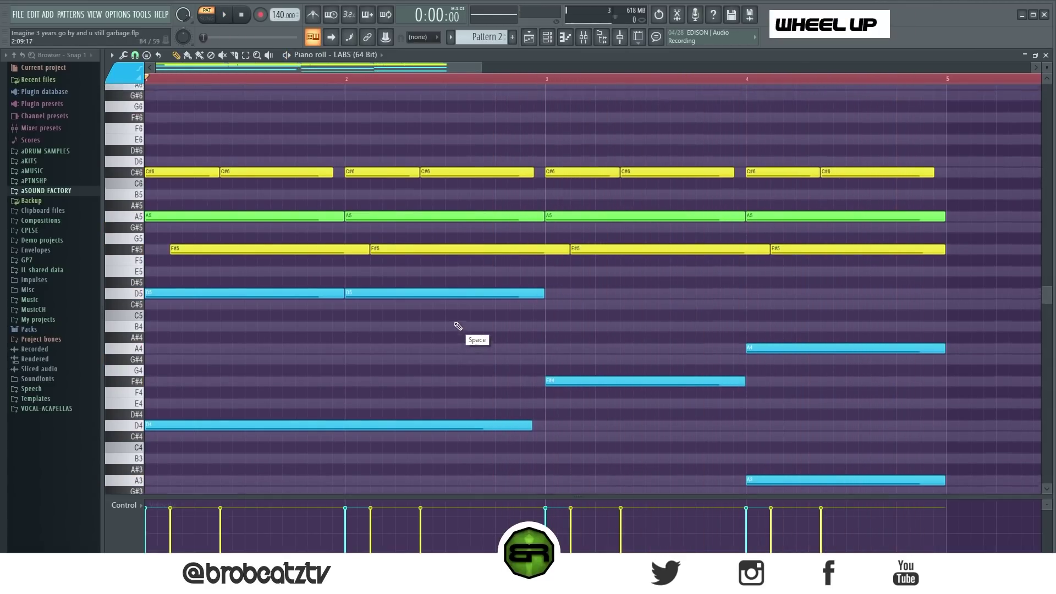
Highlight the C#6, A5, F#5 and D5 notes to look at the chord, and clear the selection.
scroll(396, 309, up, 2)
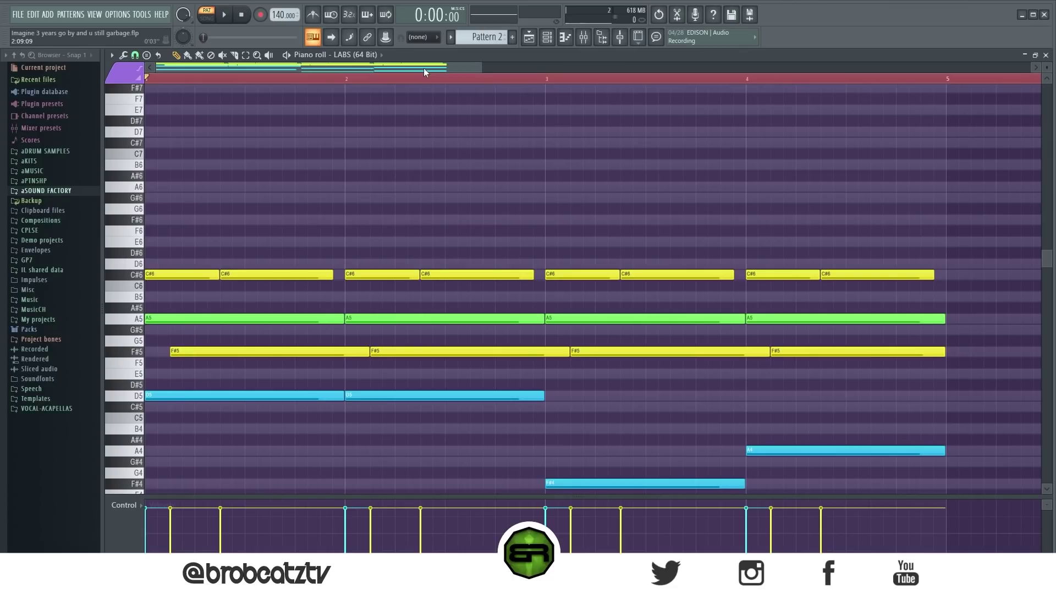
drag(152, 274, 154, 392)
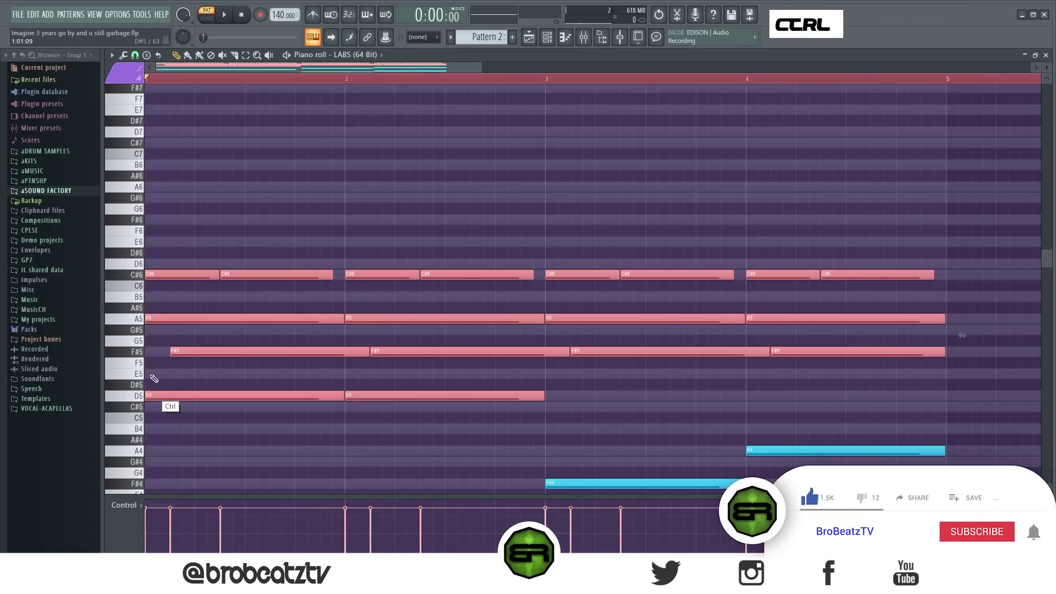
ctrl+right_click(284, 461)
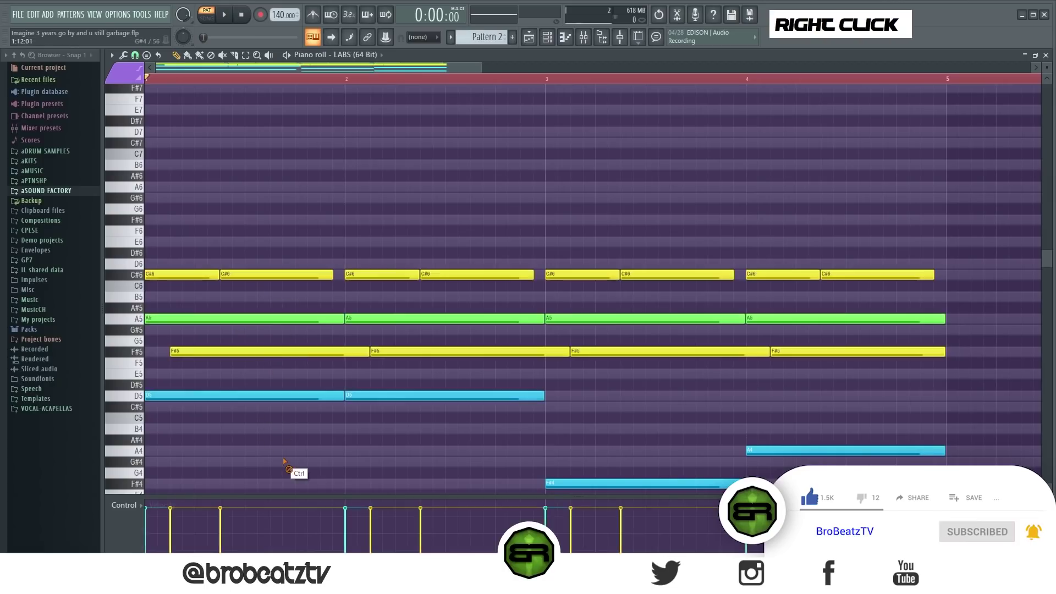
Add a B5 and an E5 note in purple starting late in bar 1 and raise both one octave.
click(295, 300)
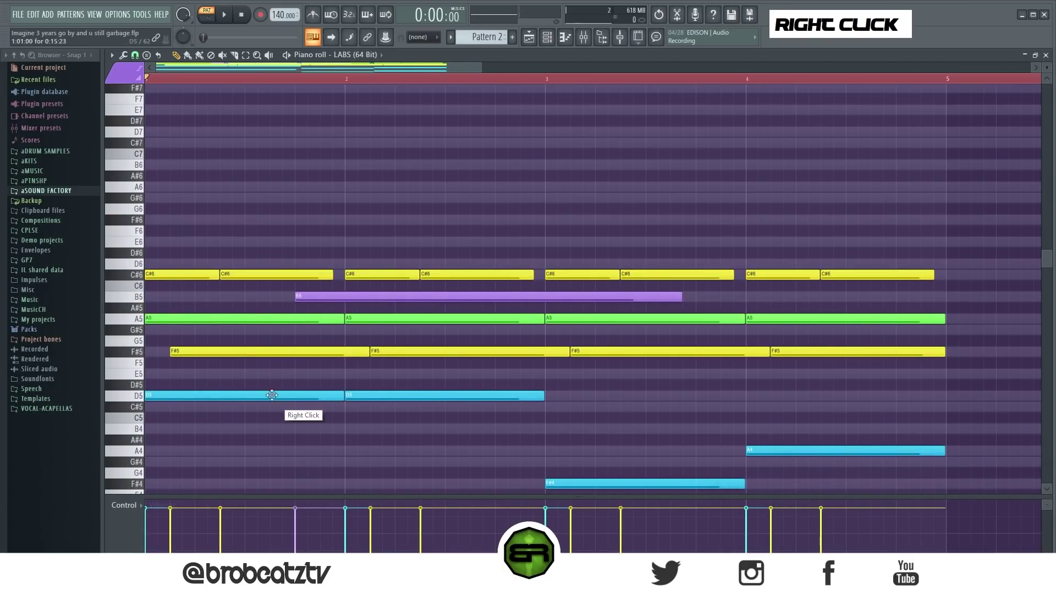
click(296, 374)
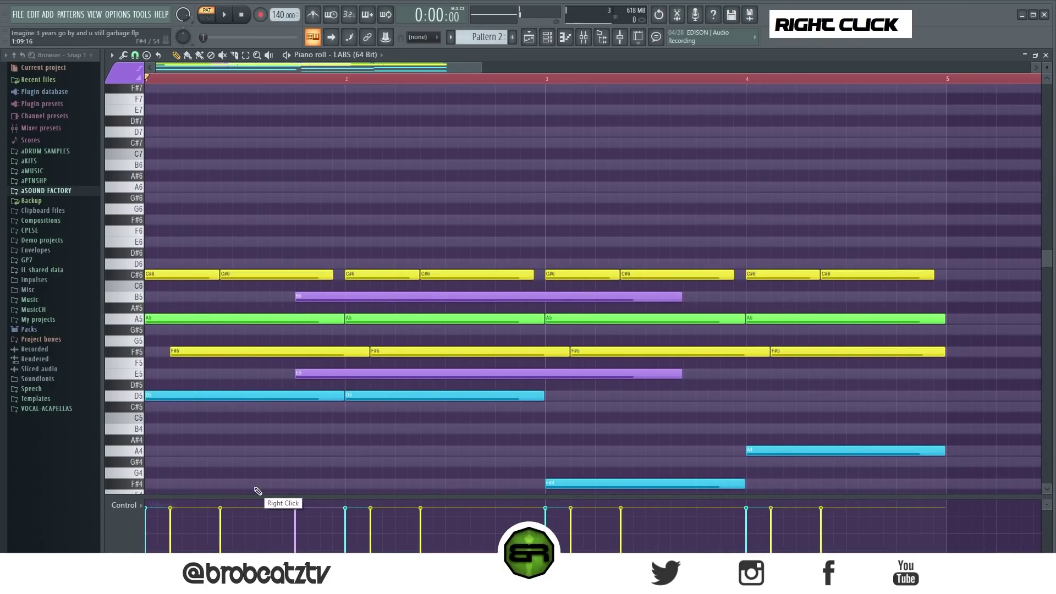
ctrl+click(405, 297)
ctrl+shift+click(388, 374)
key(ctrl+Up)
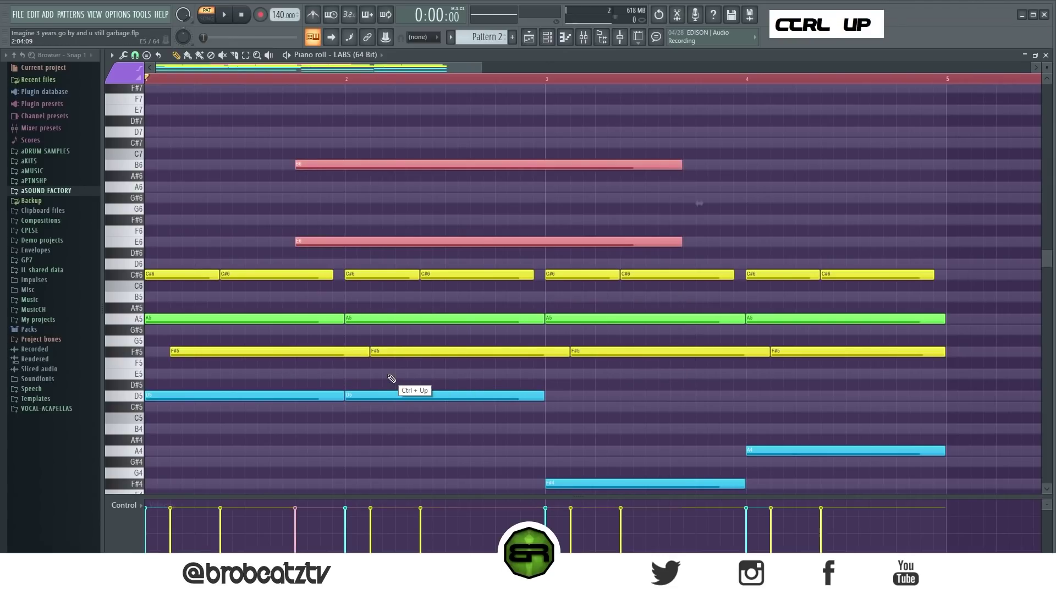
Shorten the B6 and E6 notes to two steps each and move them to the start of bar 5.
drag(296, 239, 386, 252)
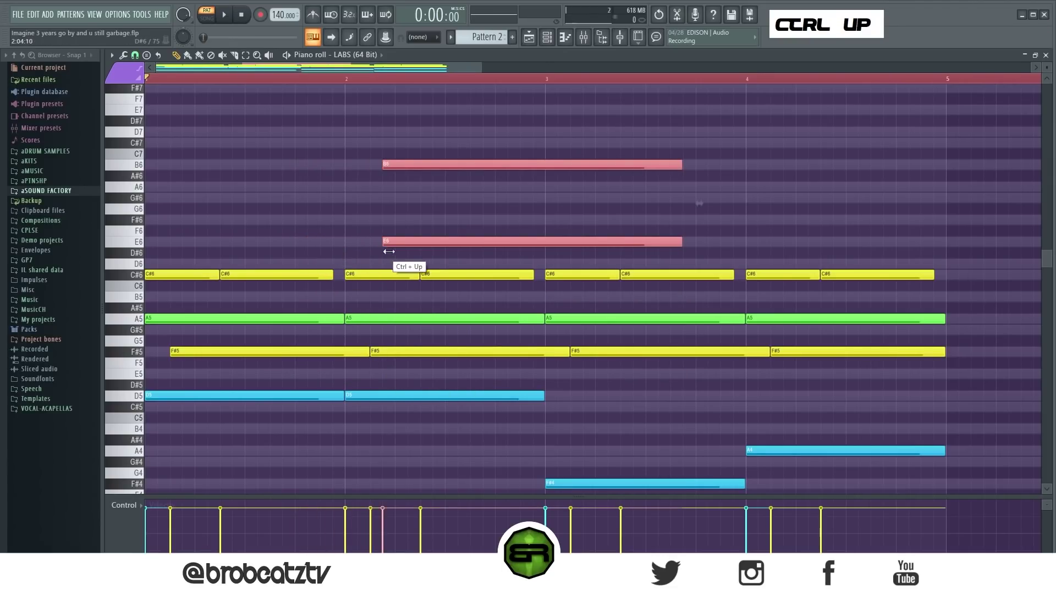
right_click(655, 155)
drag(687, 163, 416, 192)
drag(681, 244, 450, 245)
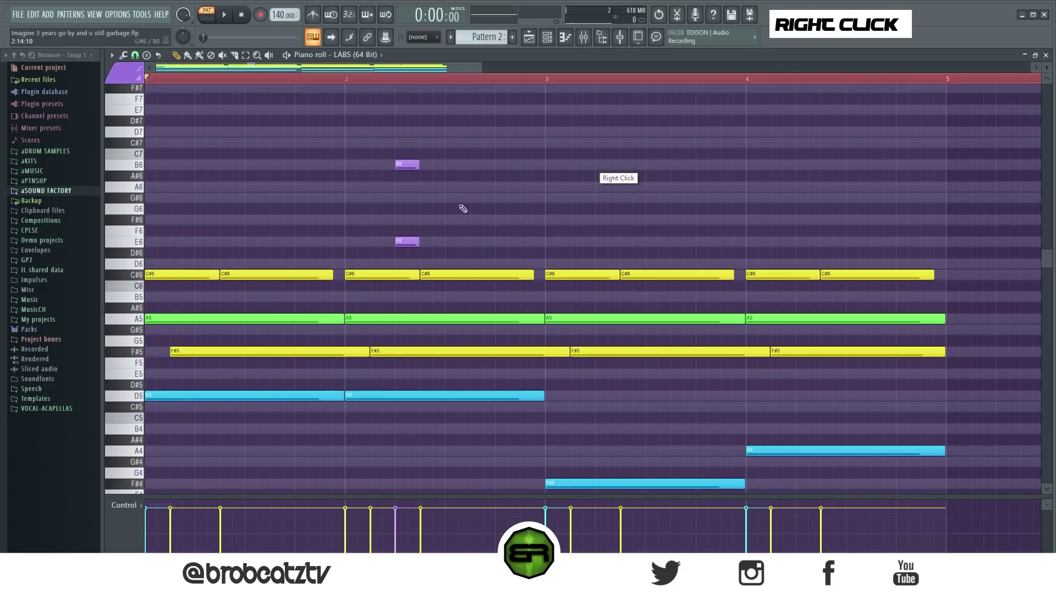
drag(415, 158, 964, 241)
right_click(230, 158)
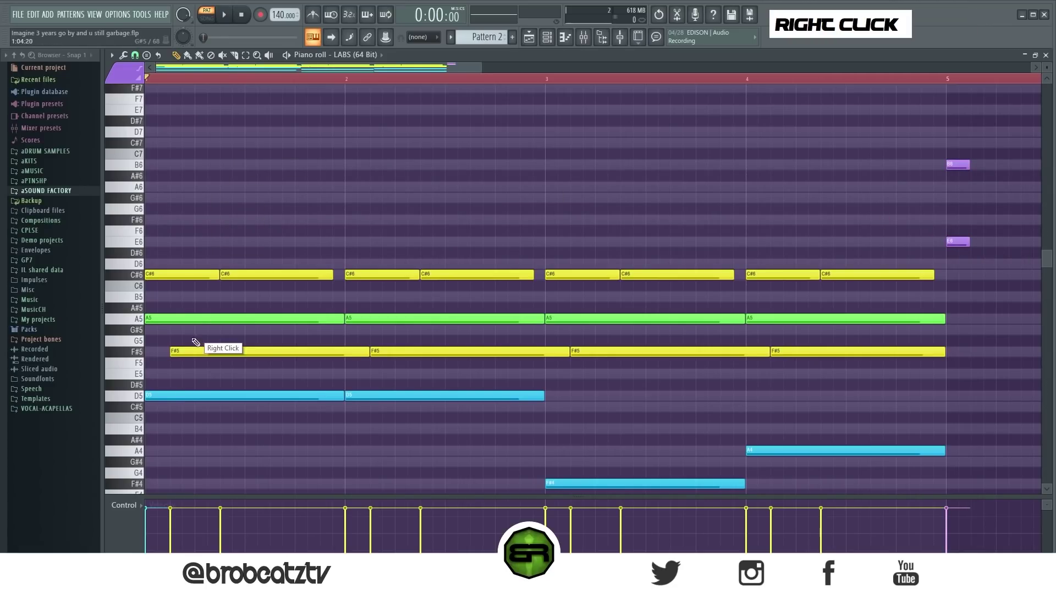
Copy the first A5 note one octave up to A6, colour it purple, nudge it slightly late, and play it back.
ctrl+click(159, 317)
shift+click(153, 316)
key(ctrl+Up)
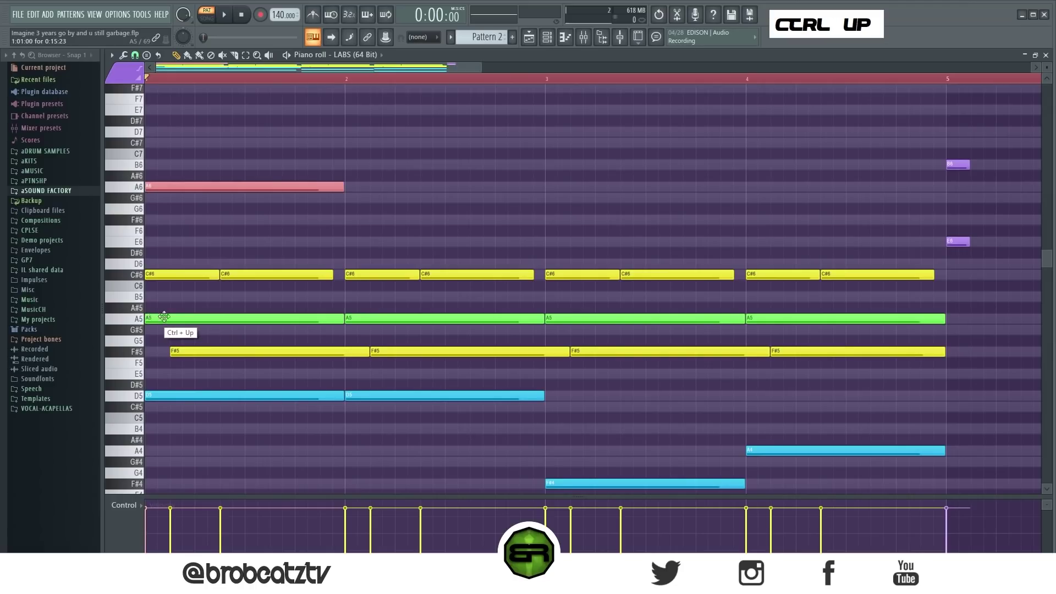
key(alt+c)
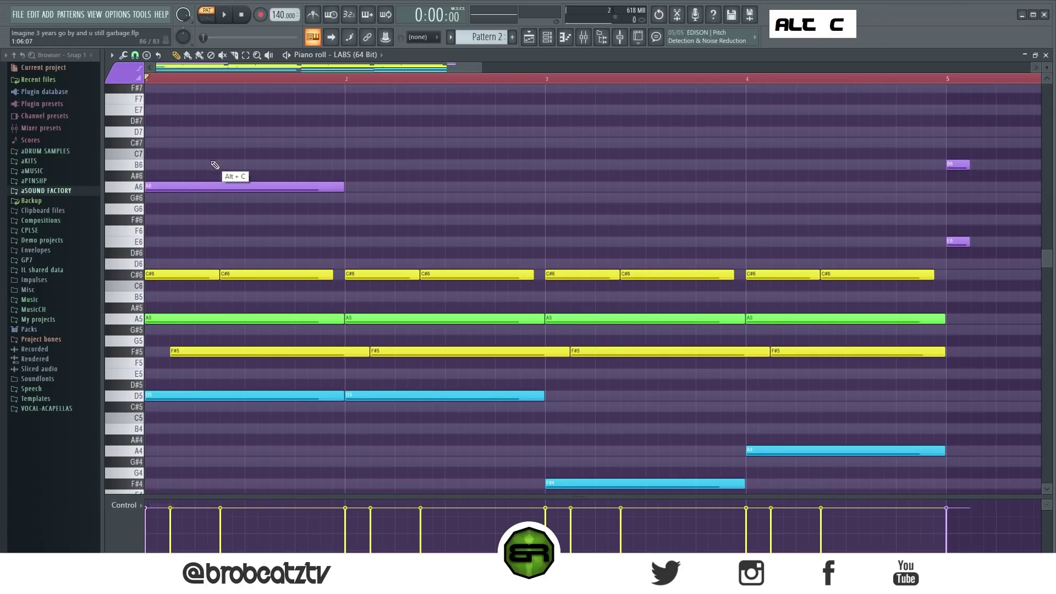
drag(188, 187, 191, 187)
right_click(228, 161)
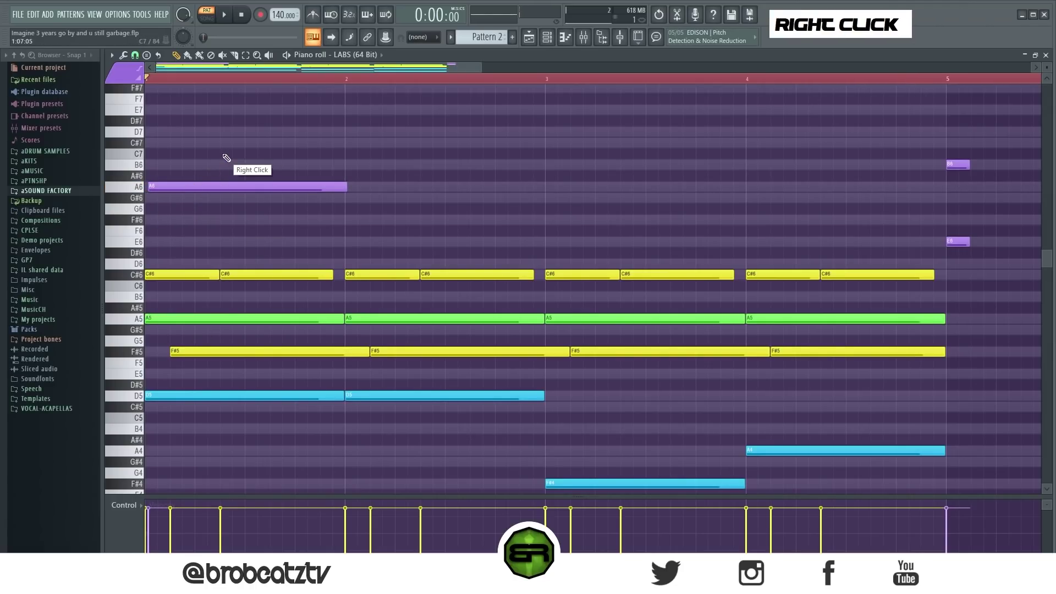
key(space)
key(space)
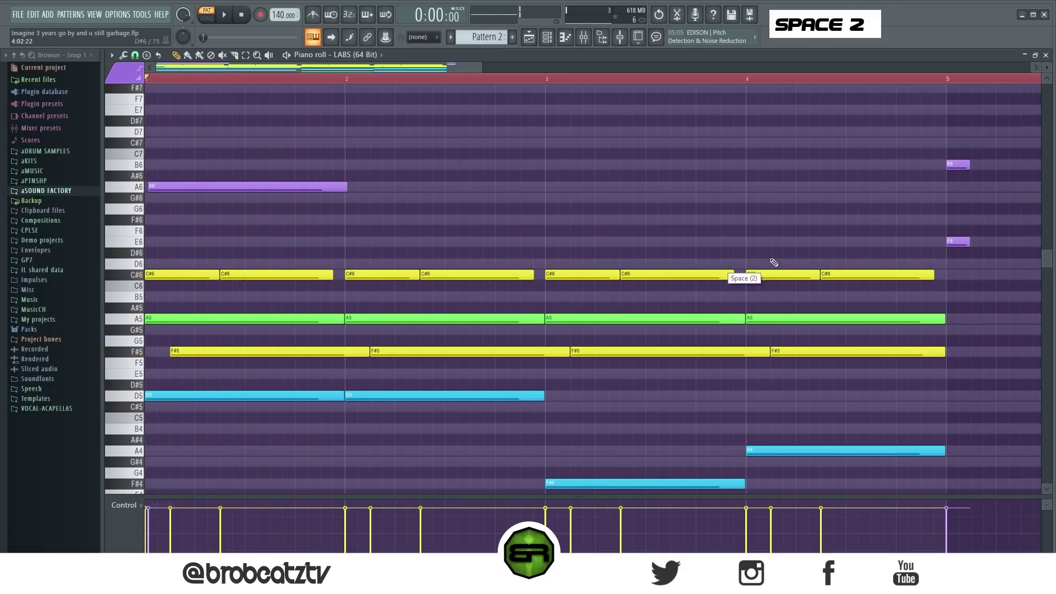
Move the B6 note to the end of bar 1 and copy bar 2's first C#6 one octave up as a purple C#7.
drag(958, 164, 341, 161)
ctrl+click(365, 275)
shift+click(365, 275)
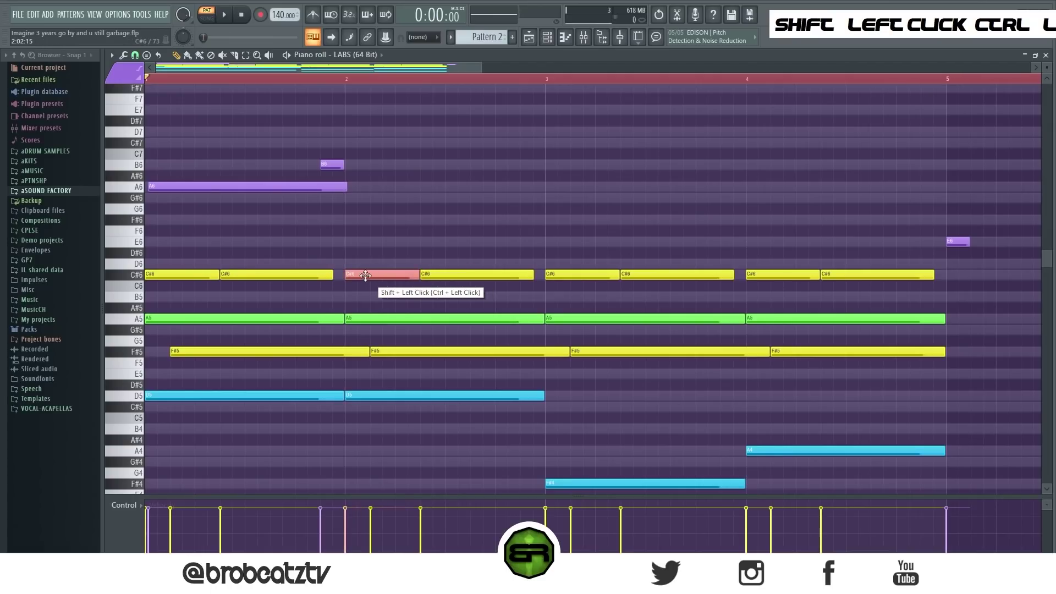
key(ctrl+Up)
ctrl+click(393, 156)
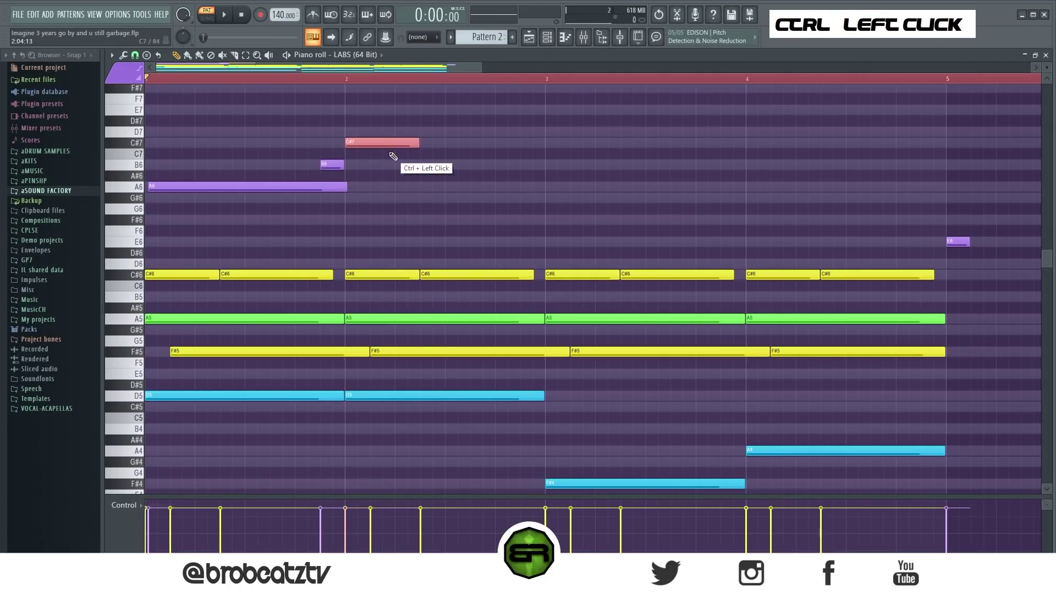
key(alt+c)
right_click(516, 170)
Shorten A6, widen B6 to overlap the start of bar 2, lengthen C#7 to late bar 2, and play back.
drag(346, 190, 369, 167)
drag(419, 144, 516, 144)
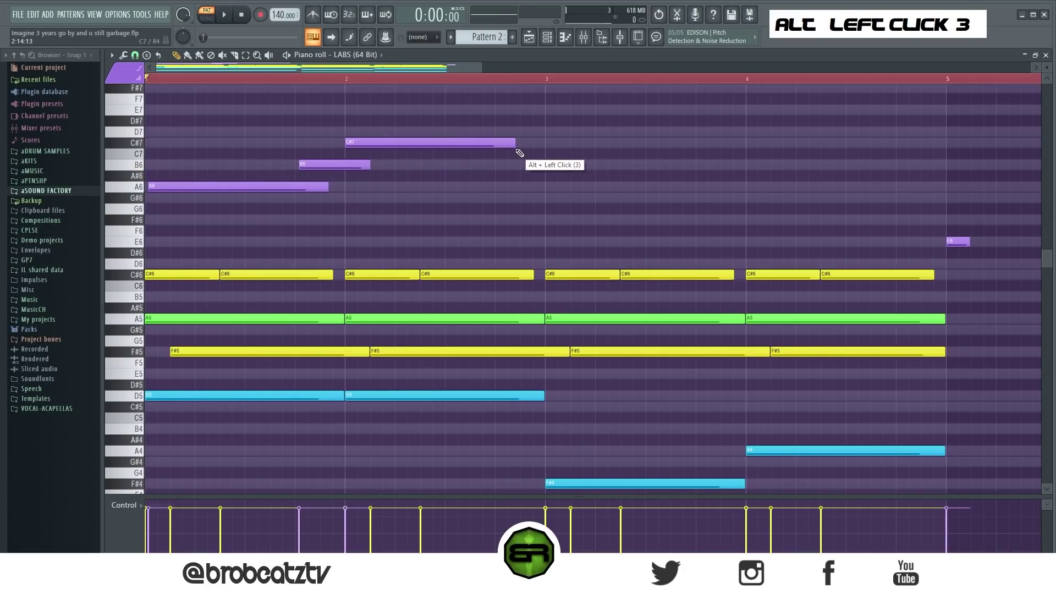
key(space)
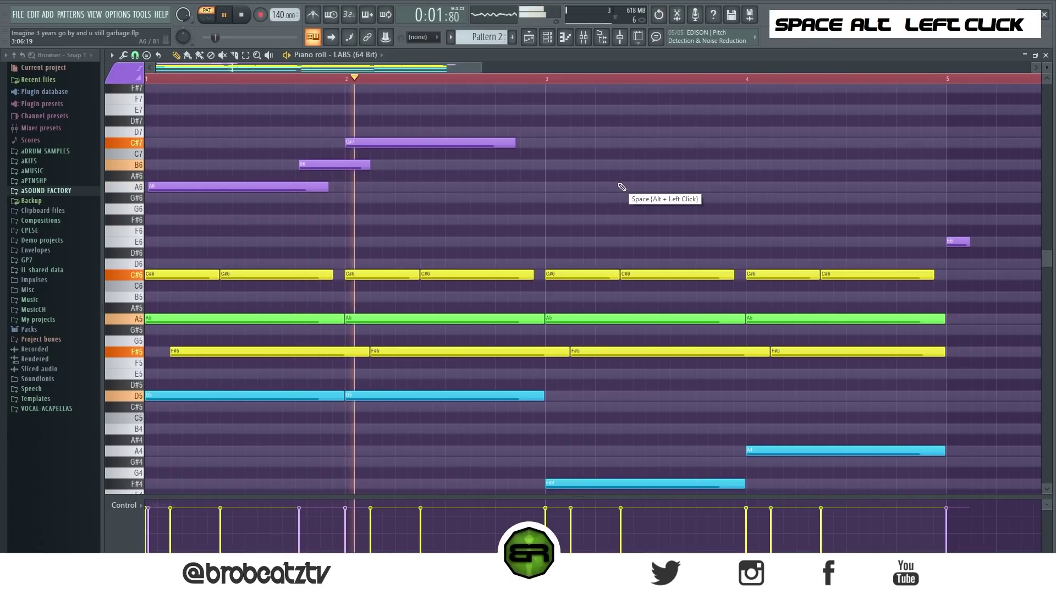
key(space)
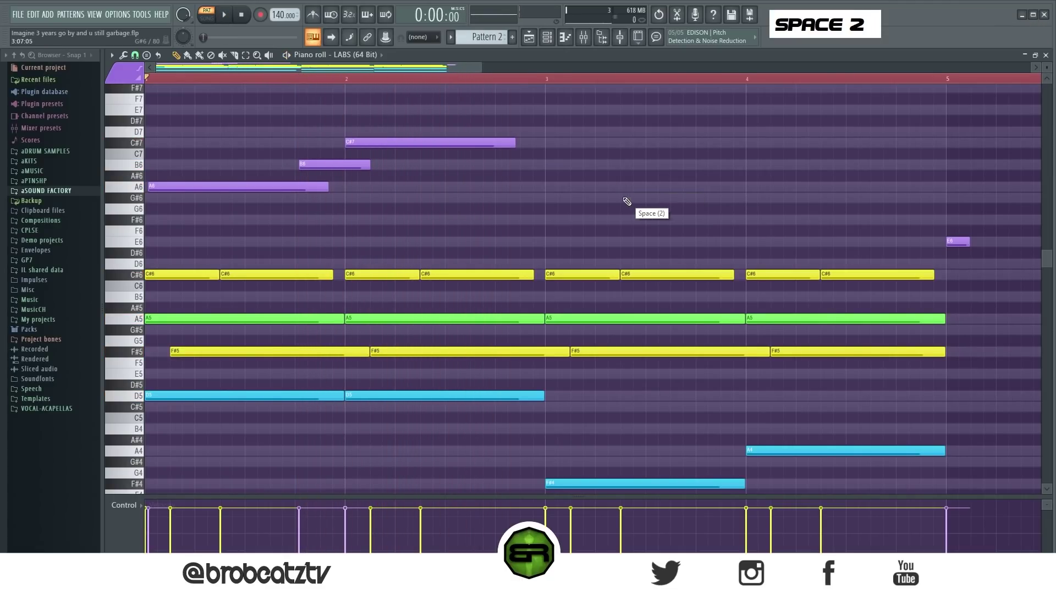
Copy bar 2's F#5 note one octave up to the middle of bar 2, colour it purple, and play the pattern back.
drag(343, 254, 383, 346)
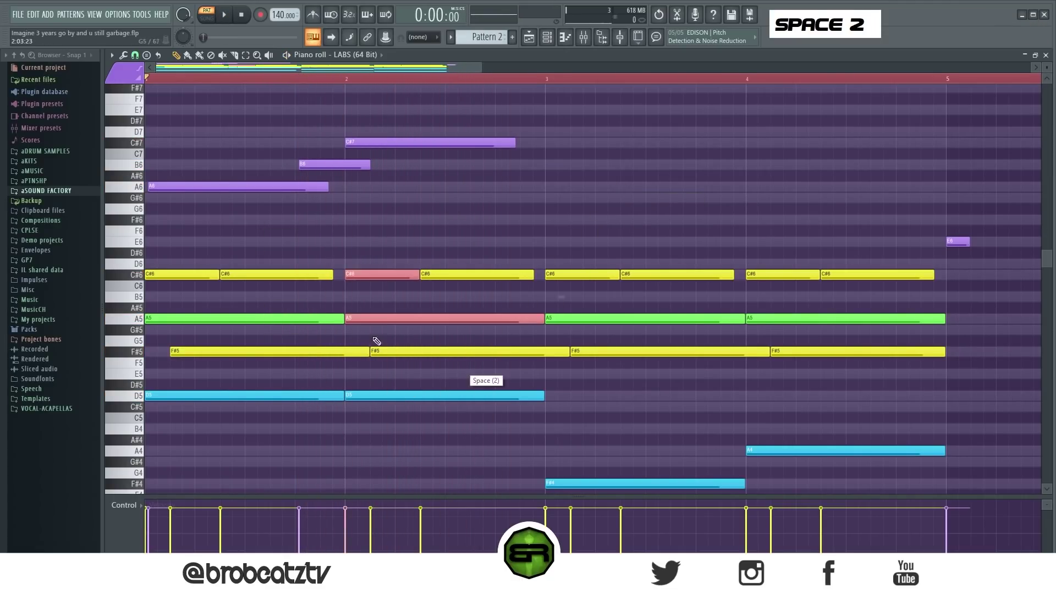
right_click(396, 332)
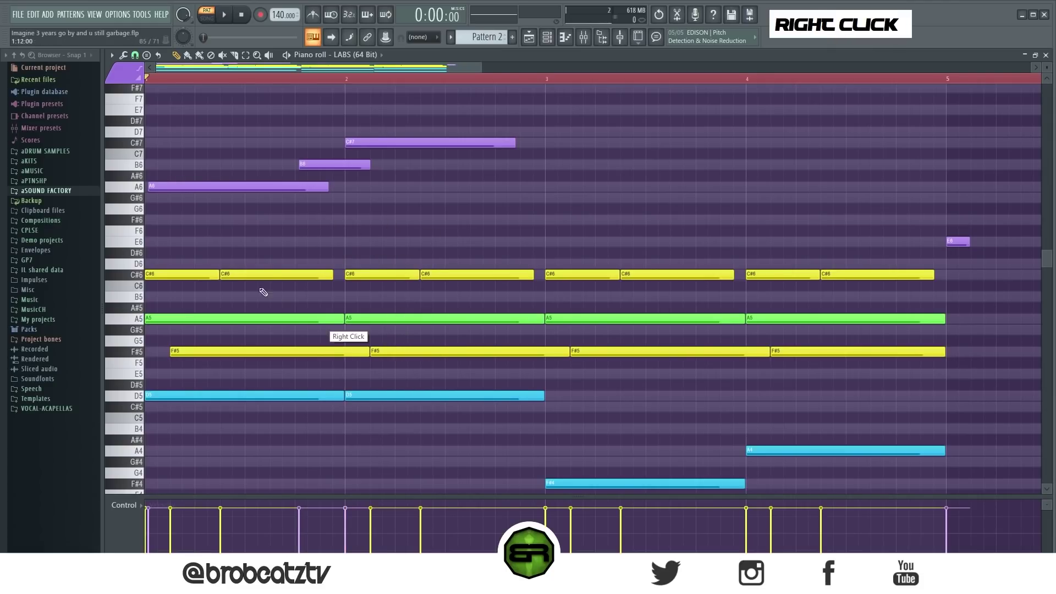
ctrl+click(390, 348)
mouse_move(391, 348)
mouse_down()
mouse_move(429, 180)
mouse_move(480, 227)
mouse_move(466, 216)
mouse_up()
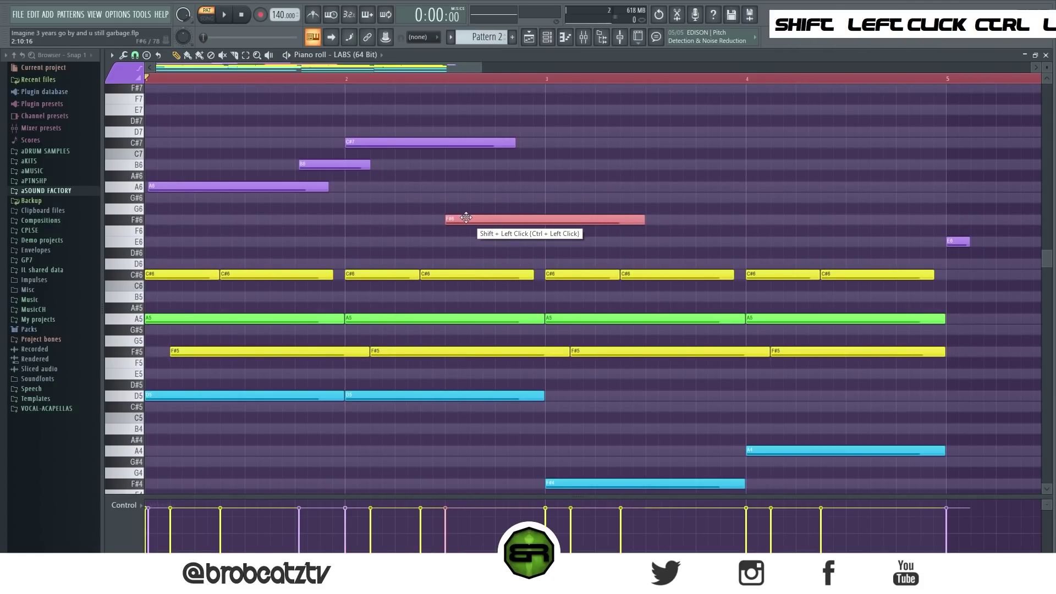
key(alt)
key(alt+c)
right_click(484, 190)
key(space)
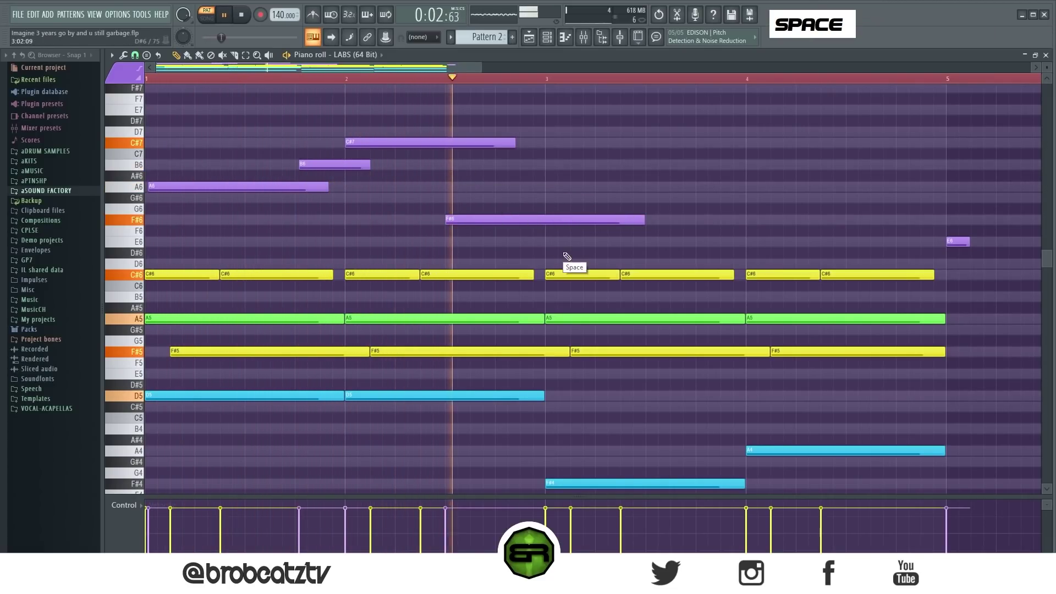
key(space)
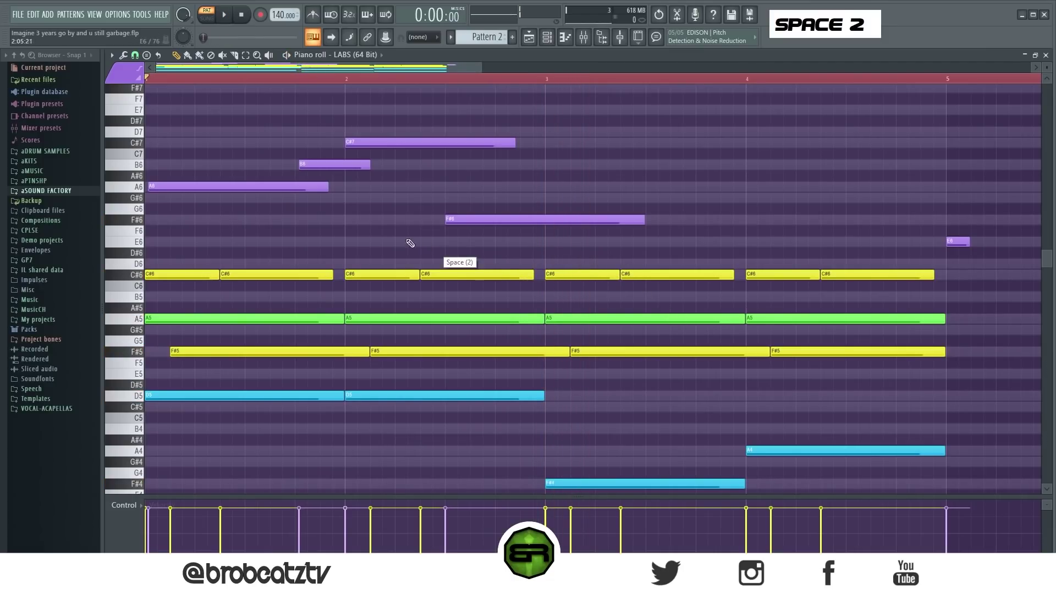
Copy the purple A6 note from bar 1 to slightly after the start of bar 3.
key(ctrl)
ctrl+click(216, 185)
drag(216, 187, 575, 189)
right_click(599, 145)
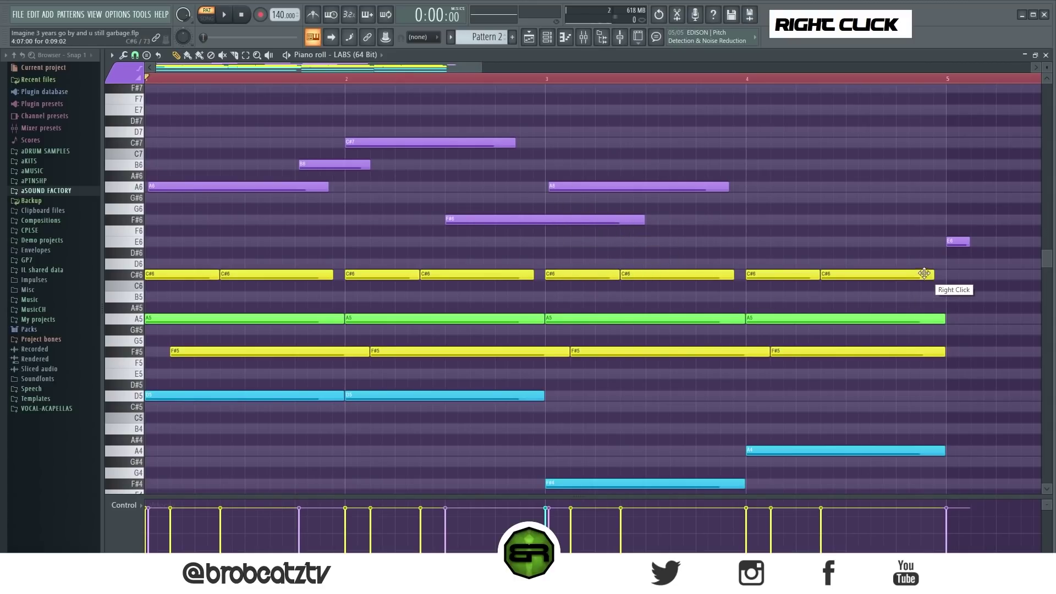
Move the E6 note to two steps into bar 3, lengthen it to about 9.5 steps, and shorten the F#6 note overlapping it.
drag(956, 243, 586, 252)
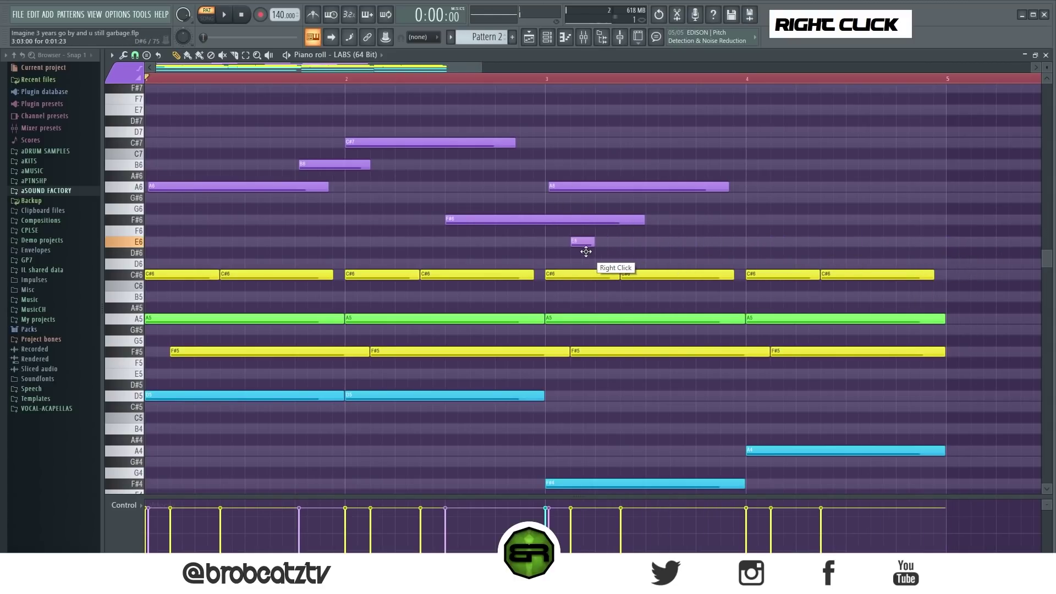
alt+click(592, 244)
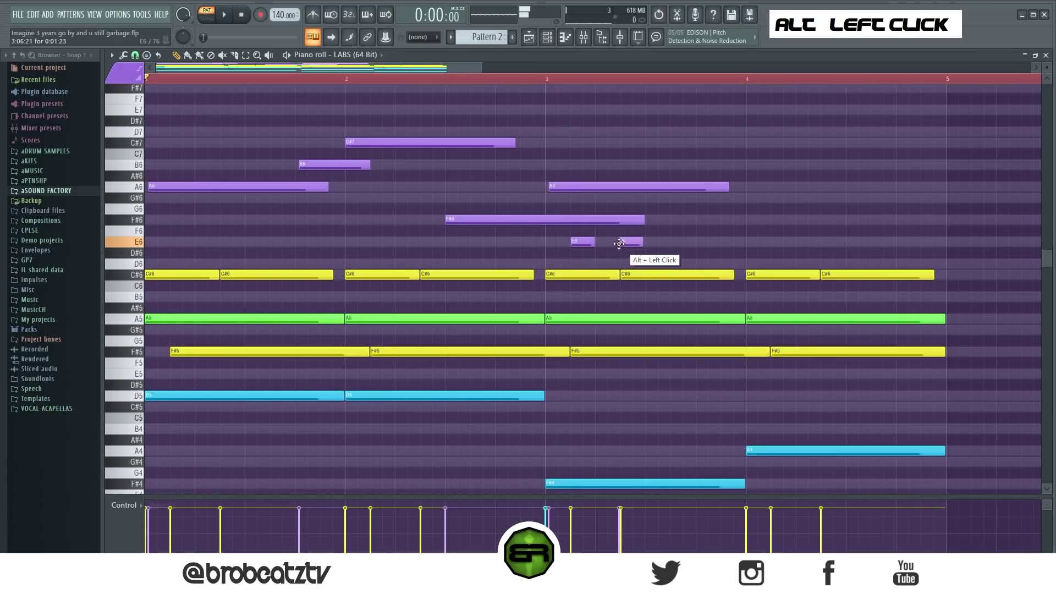
drag(592, 244, 687, 253)
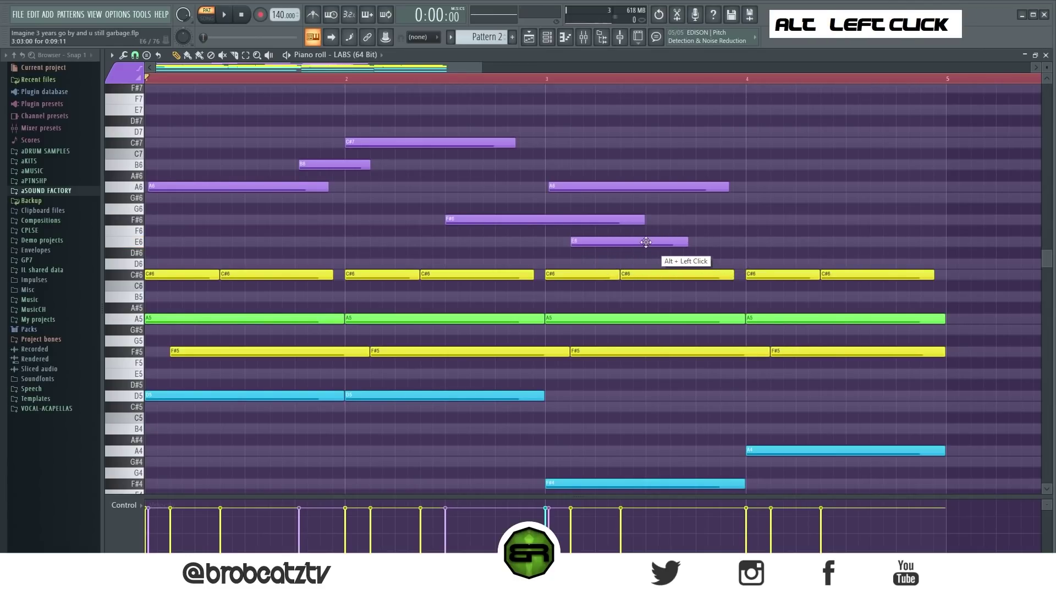
drag(644, 220, 601, 222)
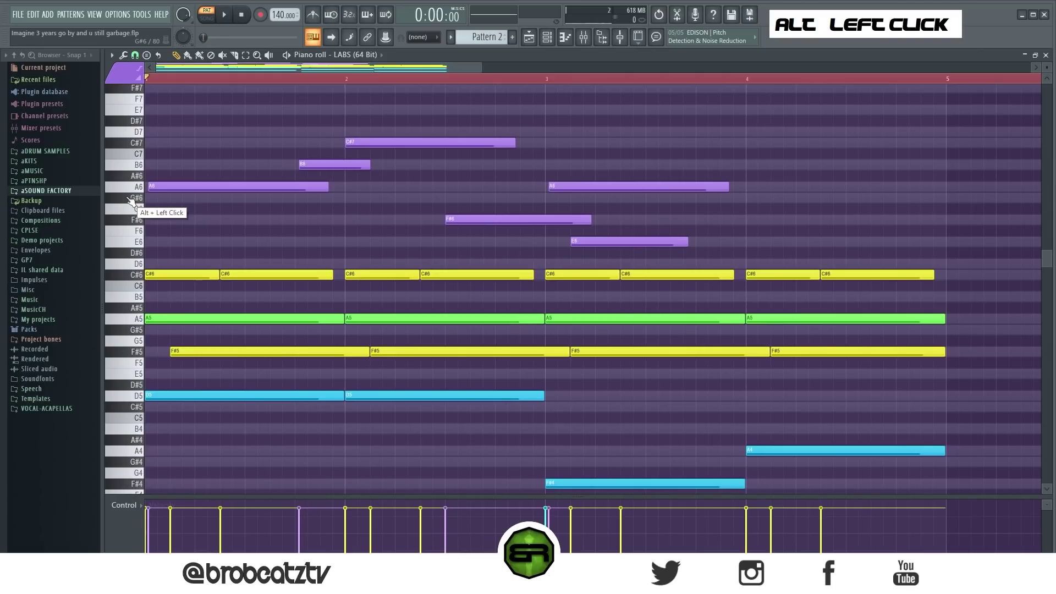
Highlight all the green A5 notes to look at that chord tone, and clear the selection.
ctrl+click(136, 329)
ctrl+click(136, 322)
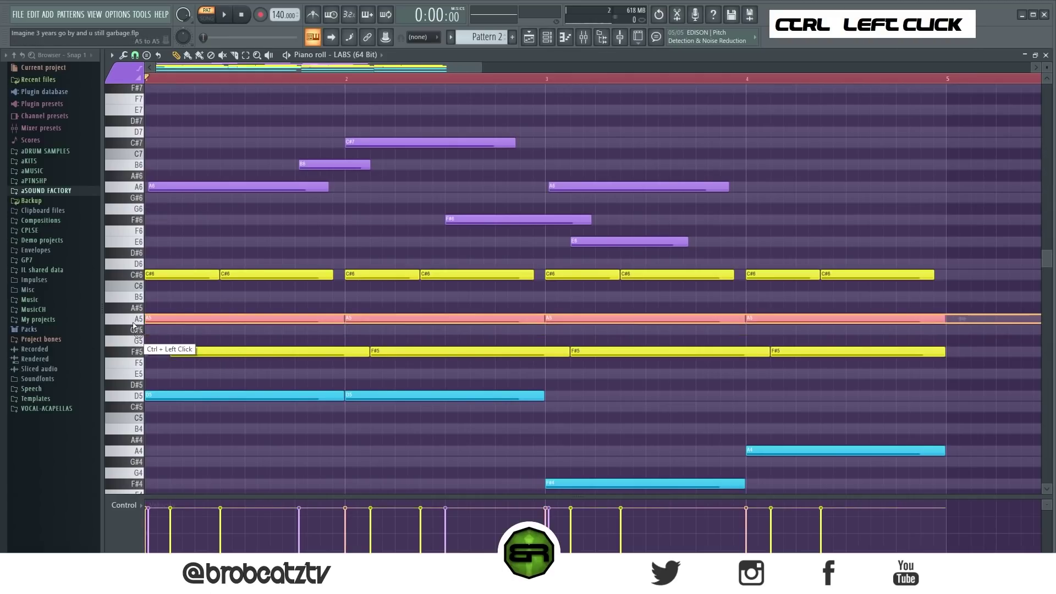
right_click(292, 307)
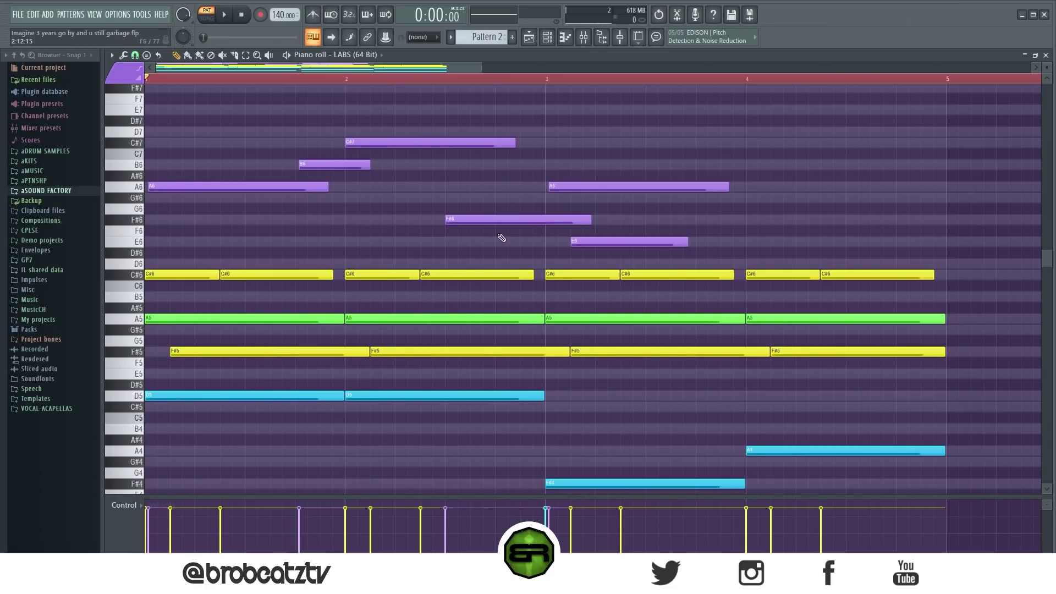
ctrl+click(145, 343)
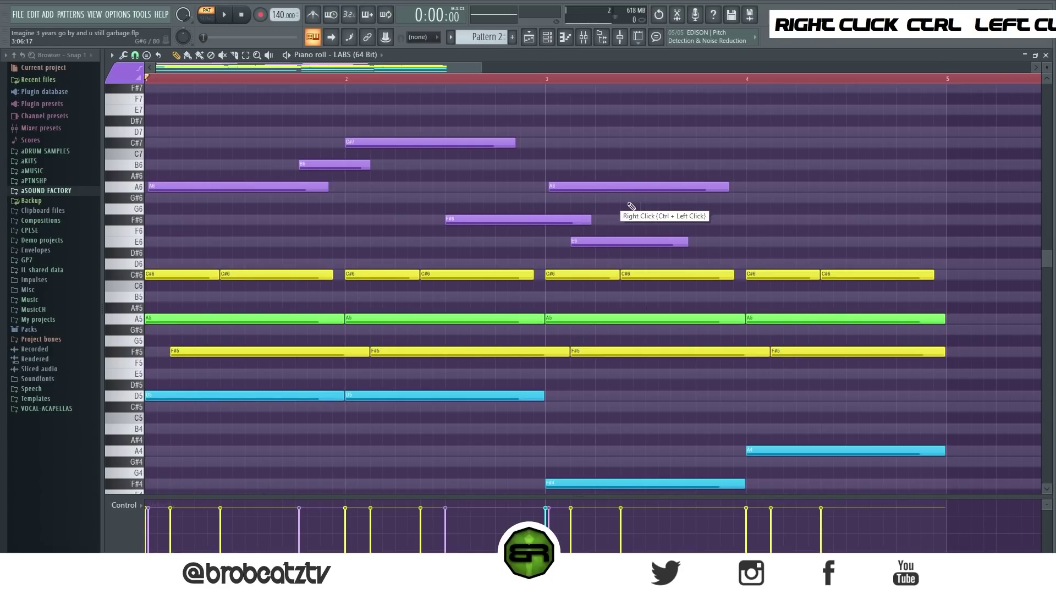
Add a short purple G#6 note late in bar 3 and an E6 note ending at the start of bar 4.
click(689, 200)
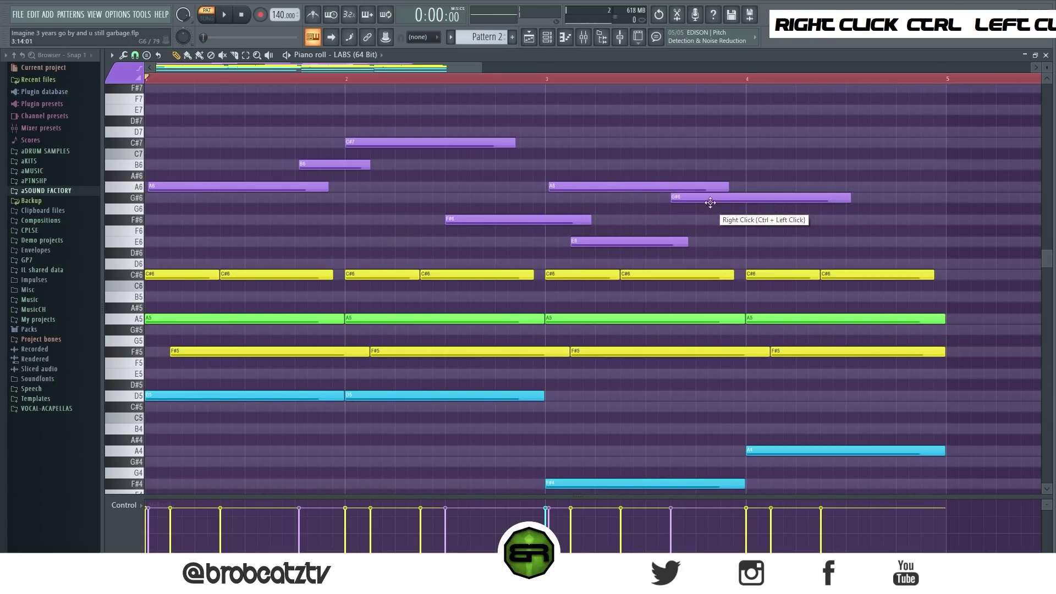
drag(851, 198, 744, 243)
alt+click(696, 243)
drag(704, 194, 633, 248)
right_click(715, 170)
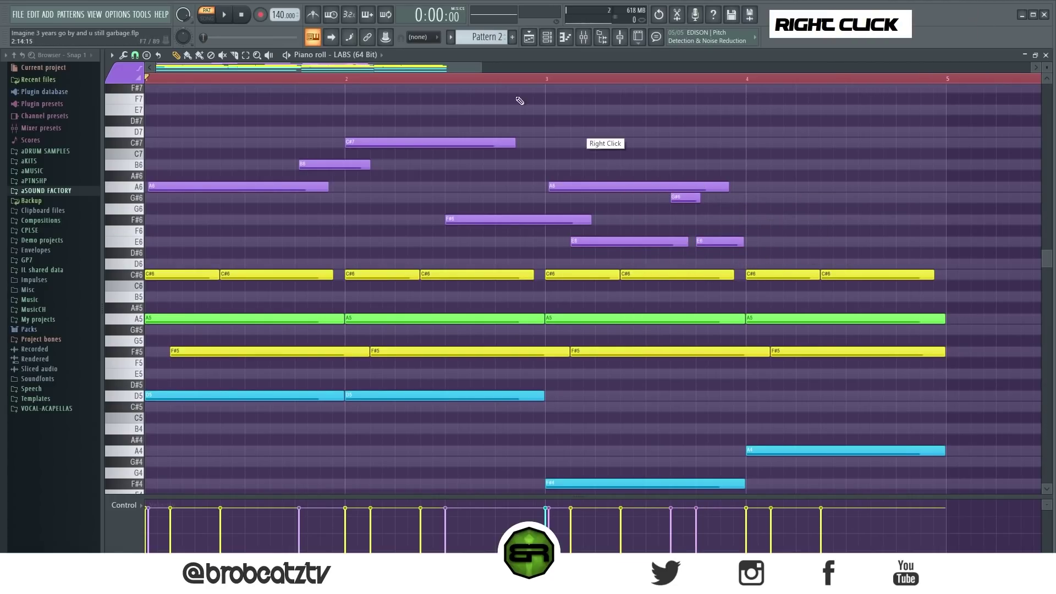
Play the pattern from the start and again from bar 2 to check the new high notes.
key(space)
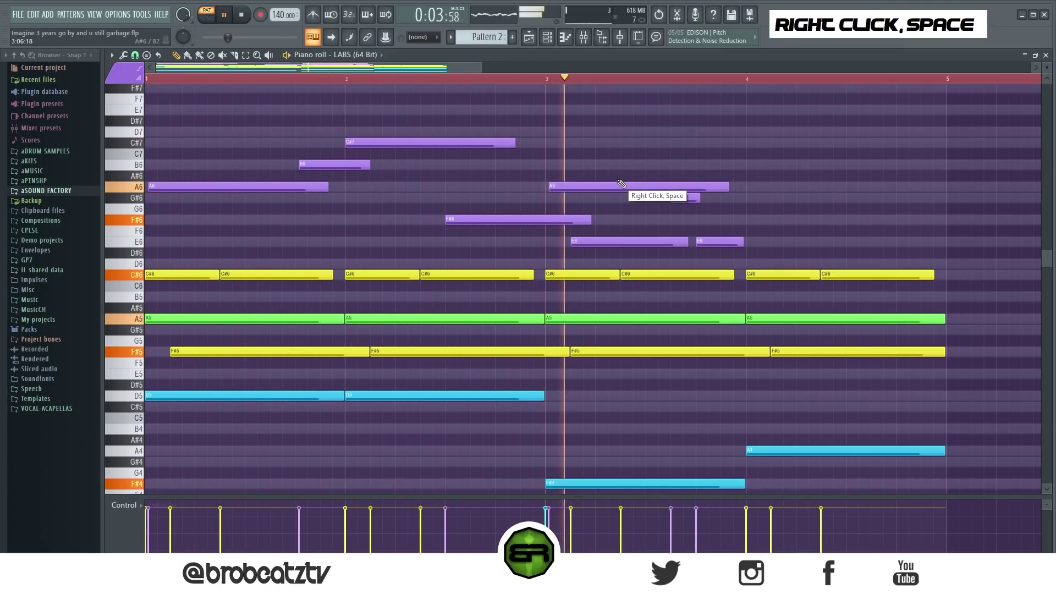
key(space)
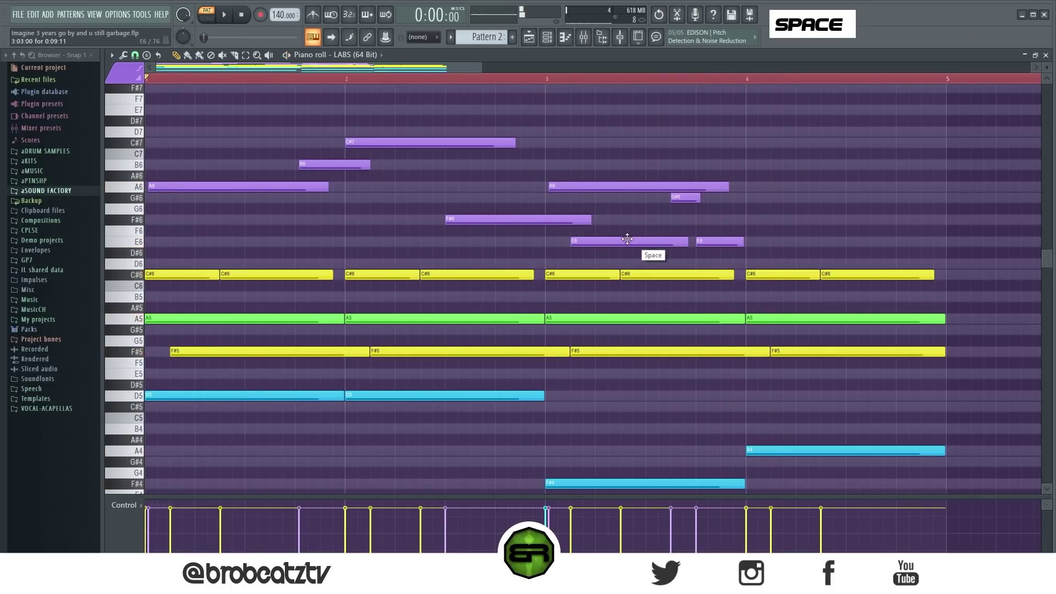
key(space)
click(491, 80)
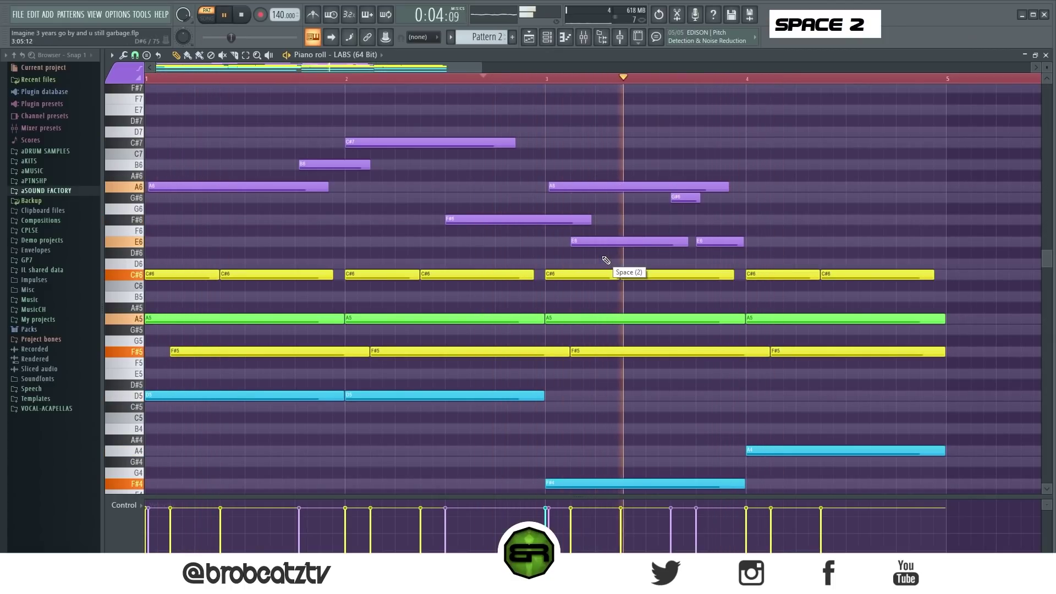
key(space)
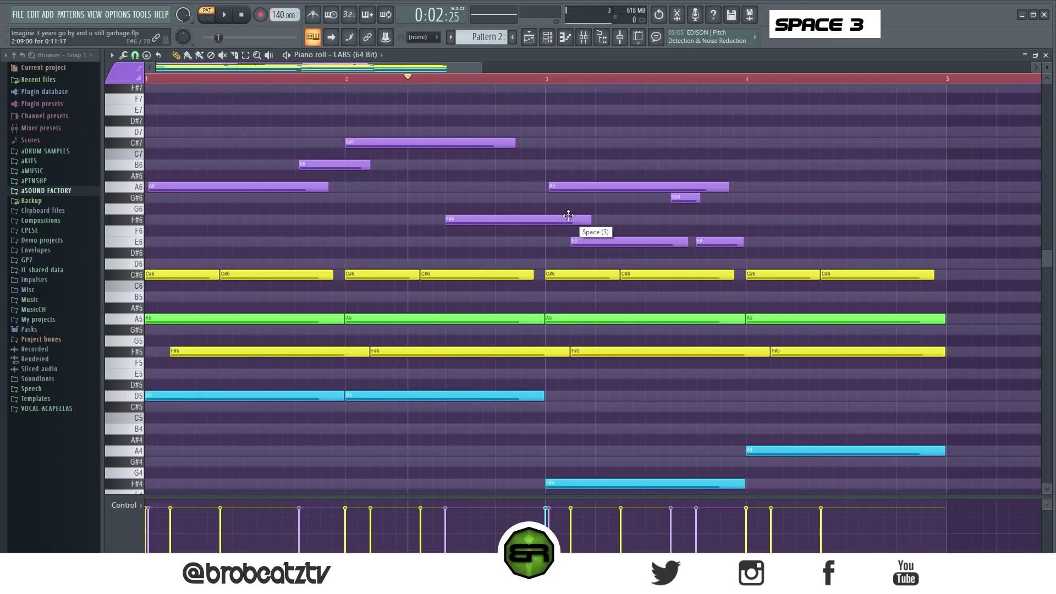
key(space)
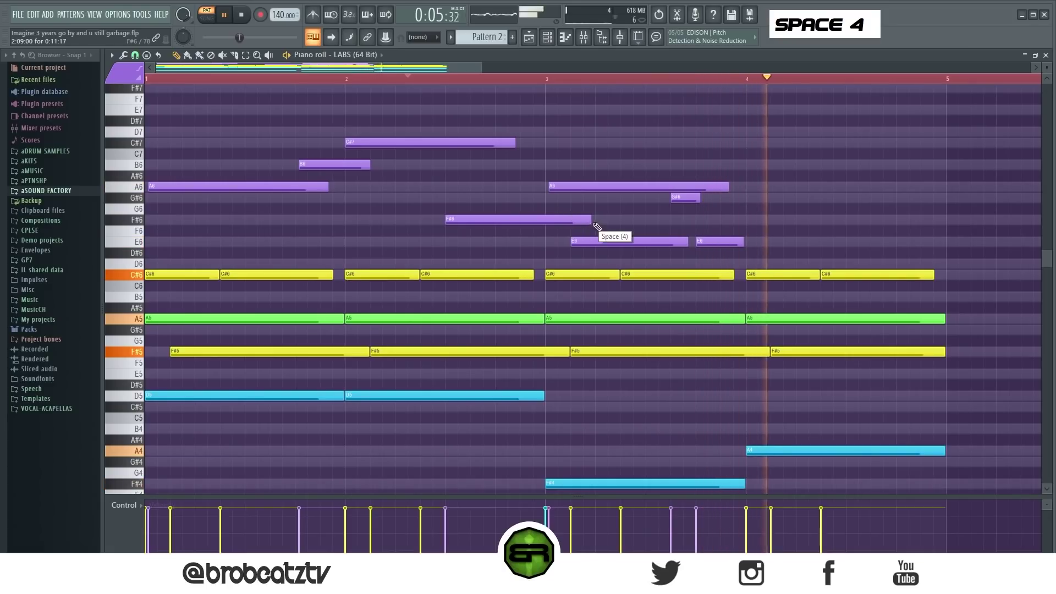
key(space)
Lengthen the second E6 note of bar 3 so it reaches into bar 4.
scroll(842, 237, up, 3)
right_click(831, 241)
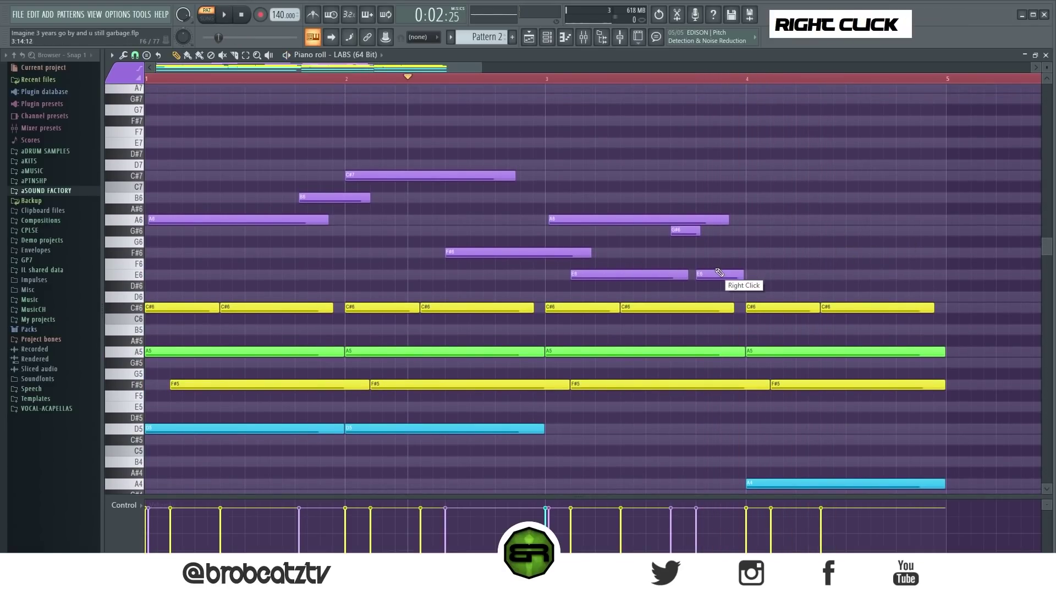
drag(741, 276, 776, 274)
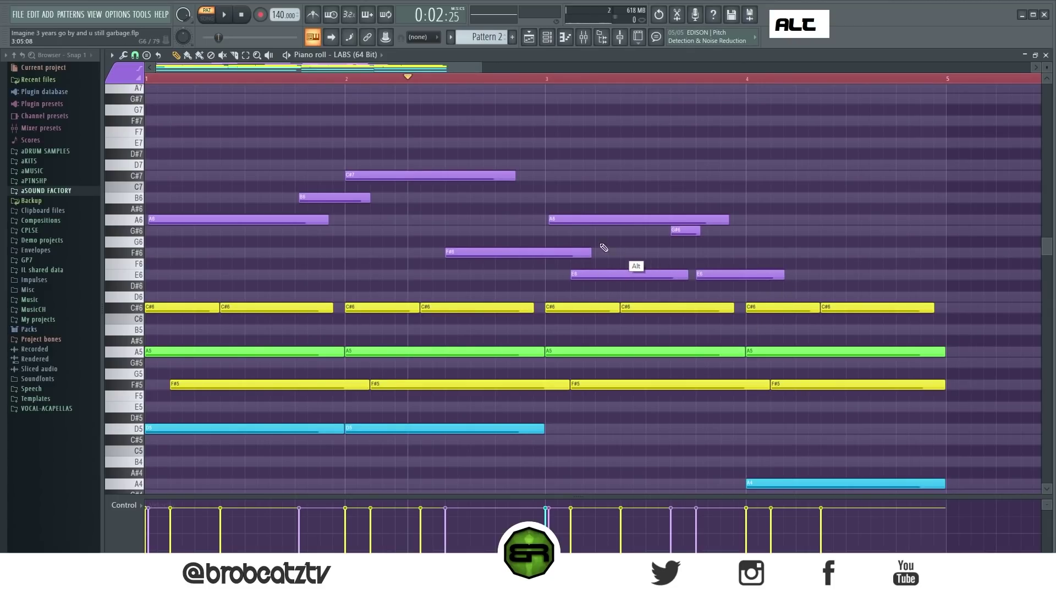
Copy bar 3's A6 and G#6 notes one octave up, slightly lengthen A7, and stretch G#7 over most of bar 4 from its start.
ctrl+click(587, 220)
shift+click(627, 220)
shift+right_click(683, 220)
ctrl+click(622, 222)
shift+click(626, 221)
key(ctrl+Up)
scroll(636, 219, up, 2)
right_click(637, 219)
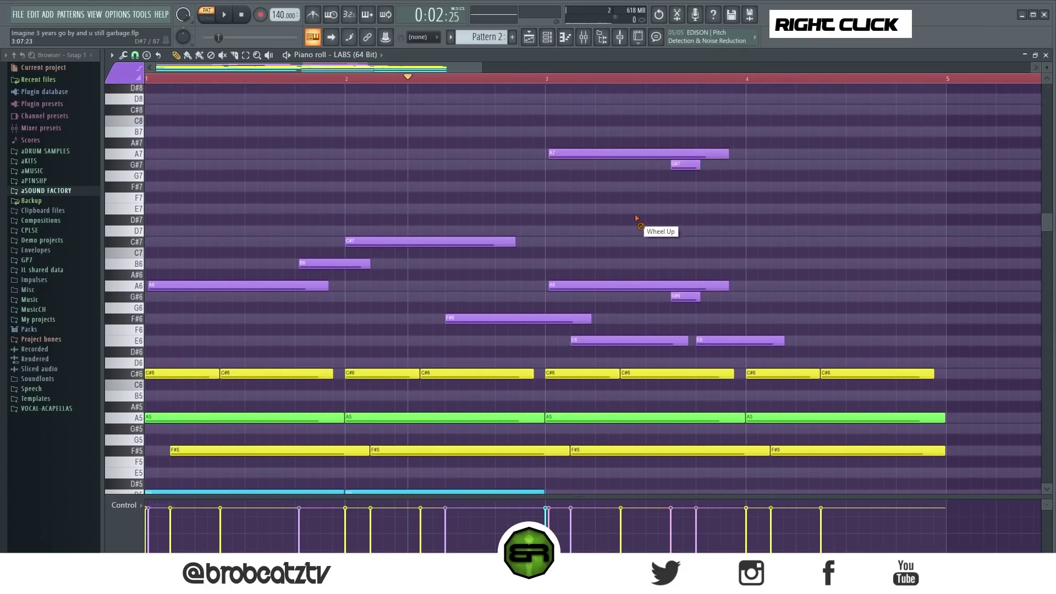
drag(679, 165, 918, 181)
right_click(842, 318)
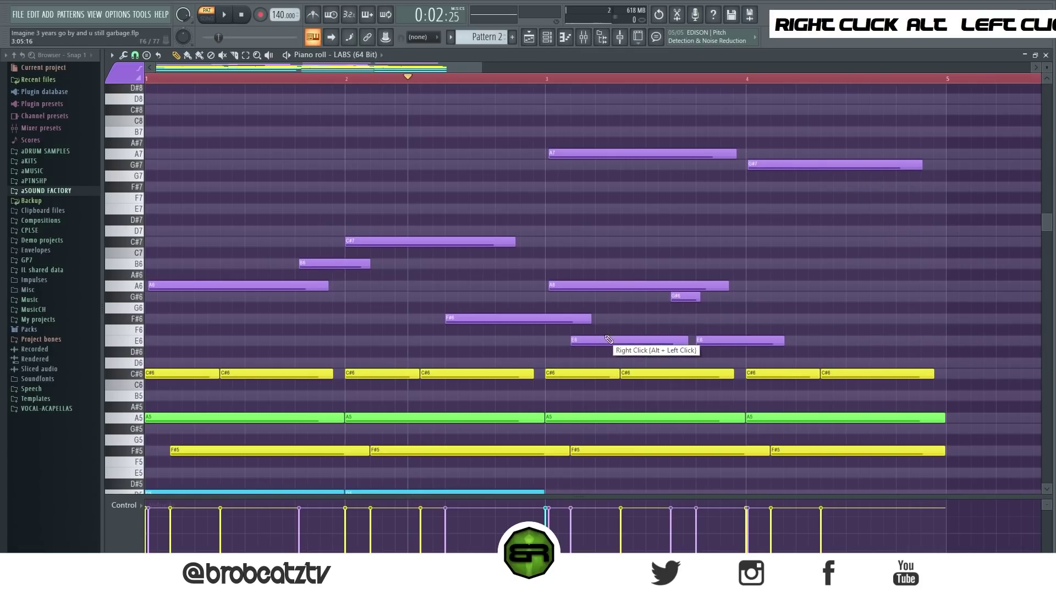
Copy the purple F#6 note to late bar 4, shorten it, and add two short E6 notes near its start and end.
ctrl+click(489, 321)
shift+drag(489, 321, 885, 332)
alt+drag(989, 319, 879, 319)
right_click(854, 333)
alt+click(848, 340)
mouse_move(878, 341)
alt+mouse_down()
mouse_move(858, 345)
mouse_move(869, 324)
alt+mouse_up()
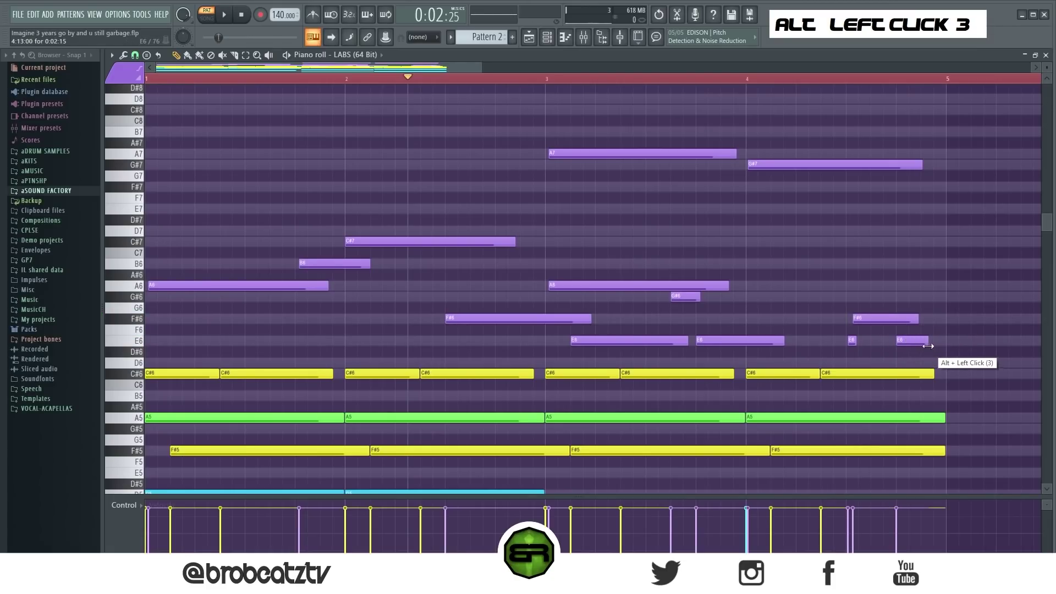
right_click(952, 363)
Copy the purple B6 note down to B5 in the first half of bar 4.
ctrl+click(684, 300)
ctrl+click(346, 264)
mouse_move(346, 264)
shift+mouse_down()
mouse_move(815, 337)
mouse_move(846, 403)
mouse_move(858, 397)
shift+mouse_up()
right_click(900, 396)
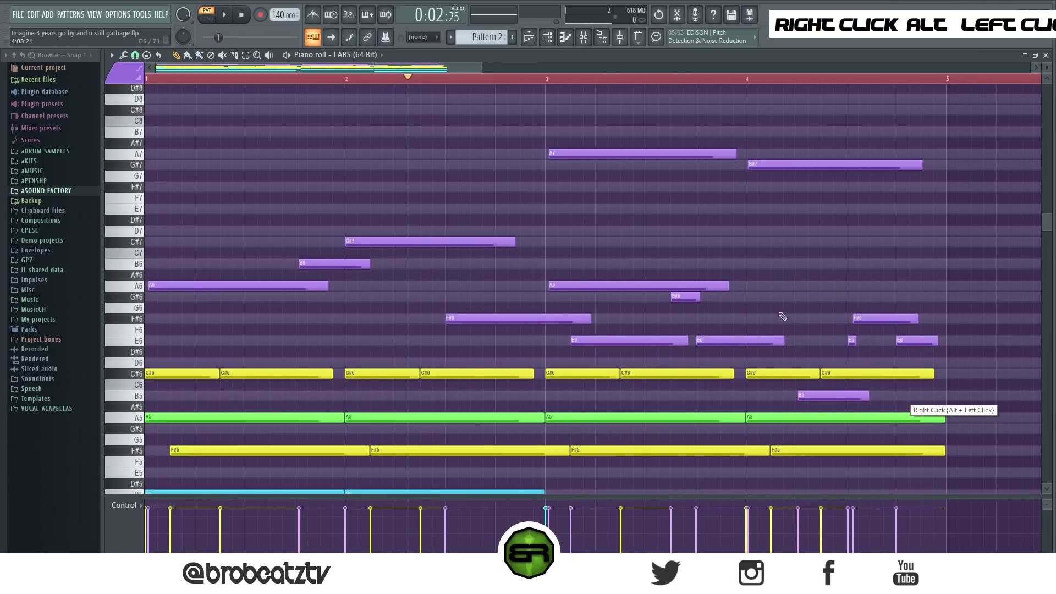
Play the pattern from late bar 2 to hear the purple counter-melody in bars 3 and 4.
right_click(509, 79)
key(space)
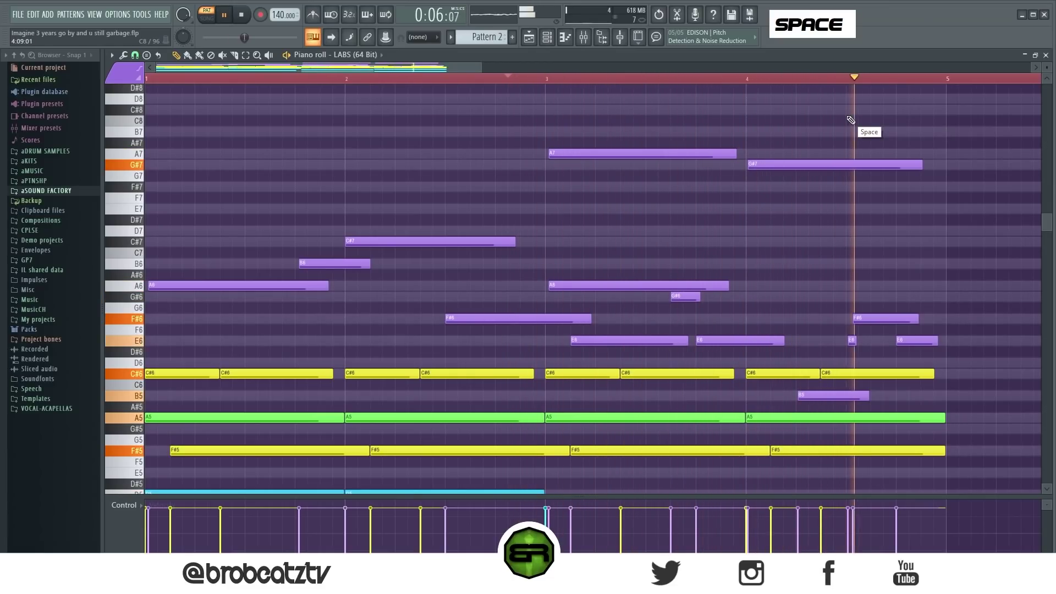
key(space)
key(space)
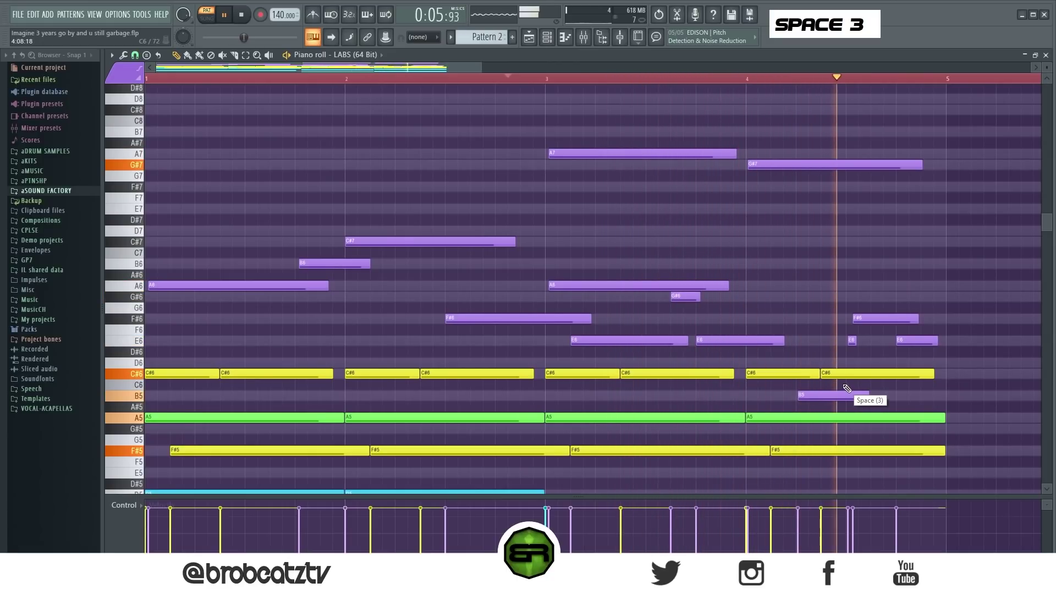
key(space)
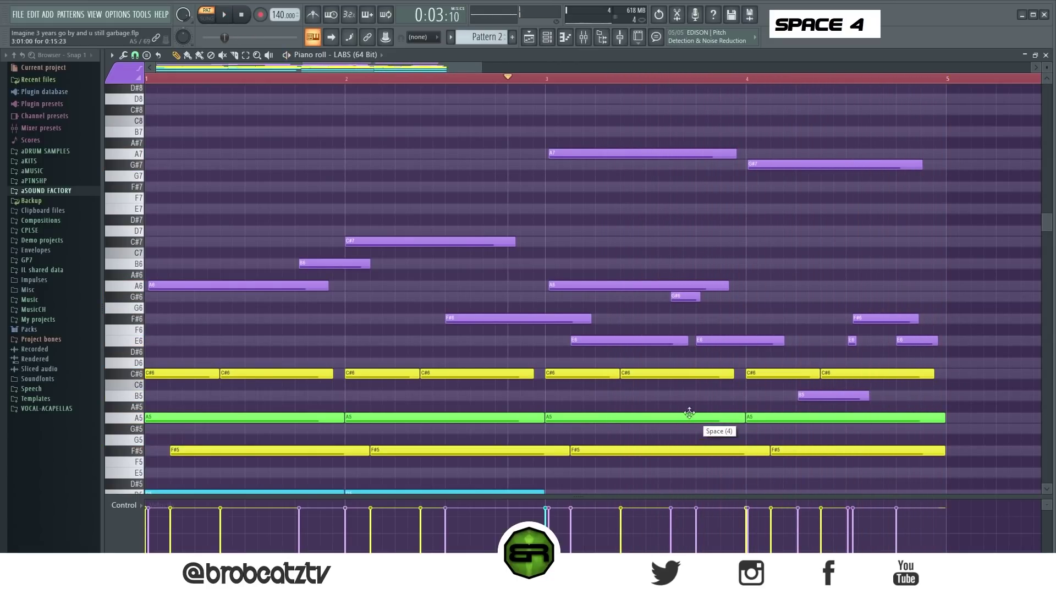
Duplicate all notes of the four-bar melody into bars 5 to 8.
ctrl+right_click(477, 207)
right_click(589, 224)
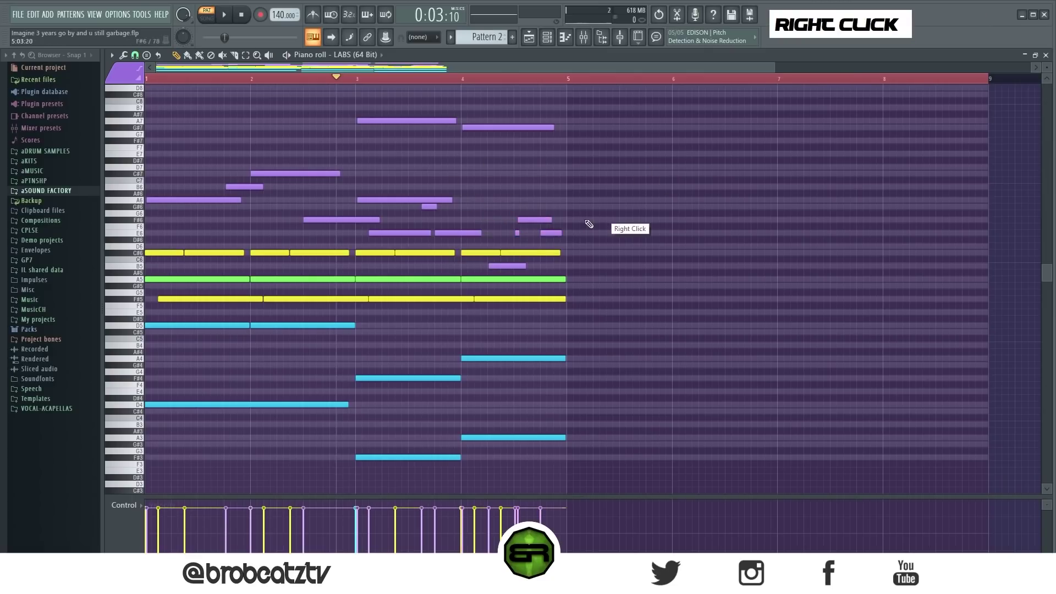
key(ctrl)
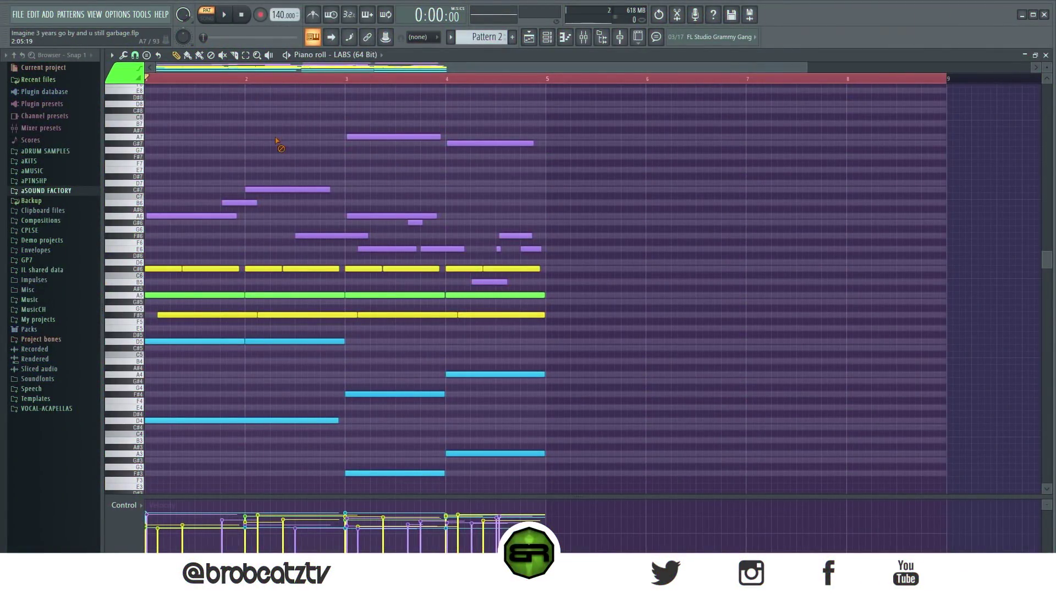
right_click(277, 140)
key(ctrl+a)
drag(168, 216, 569, 216)
right_click(355, 152)
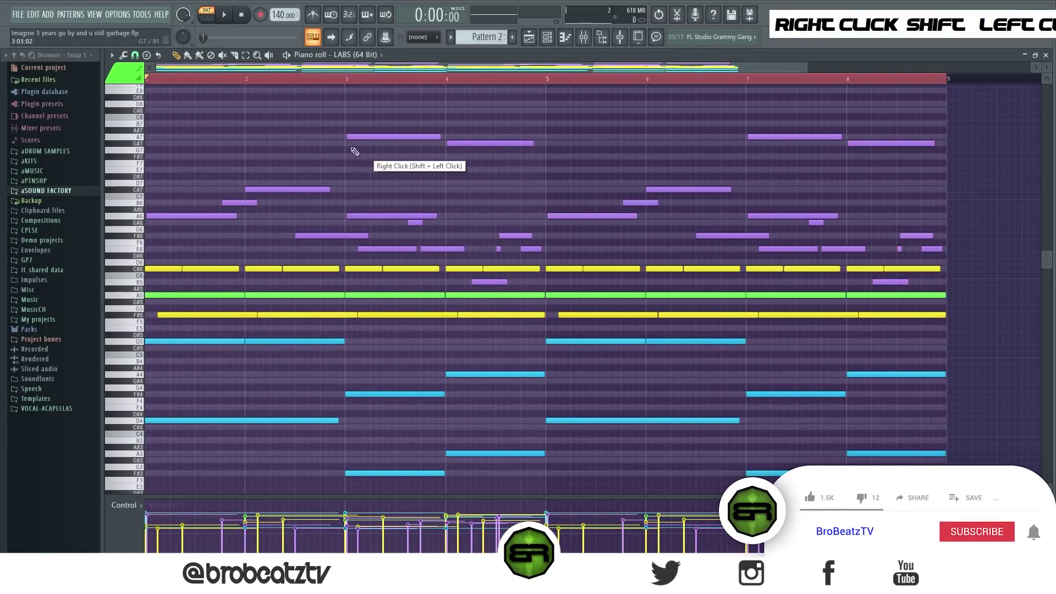
Switch the note colour to red and add a very short G#7 followed by a longer A7 late in bar 6.
click(125, 72)
click(137, 88)
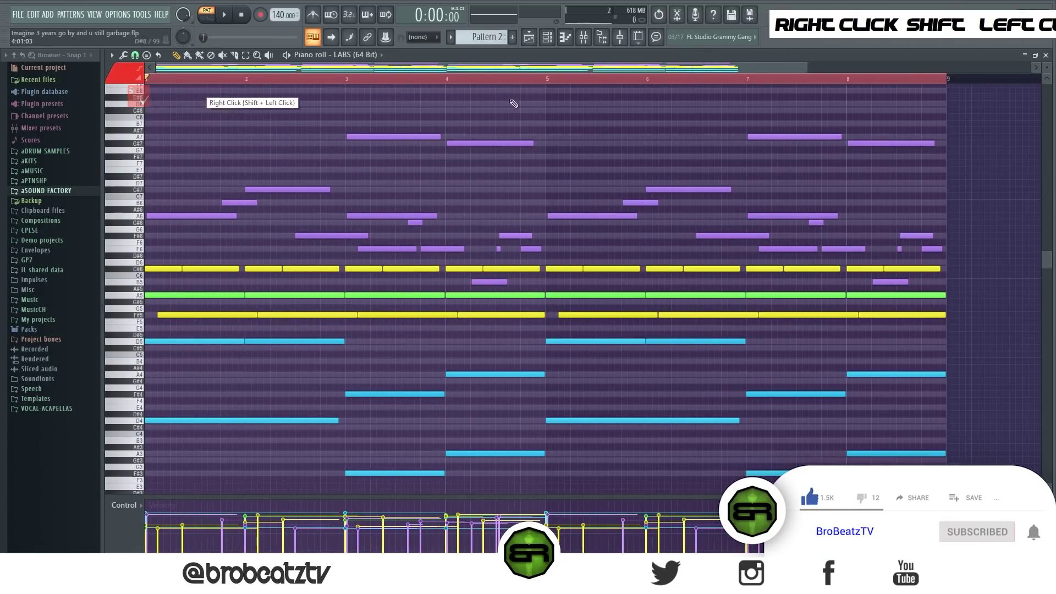
scroll(748, 81, up, 5)
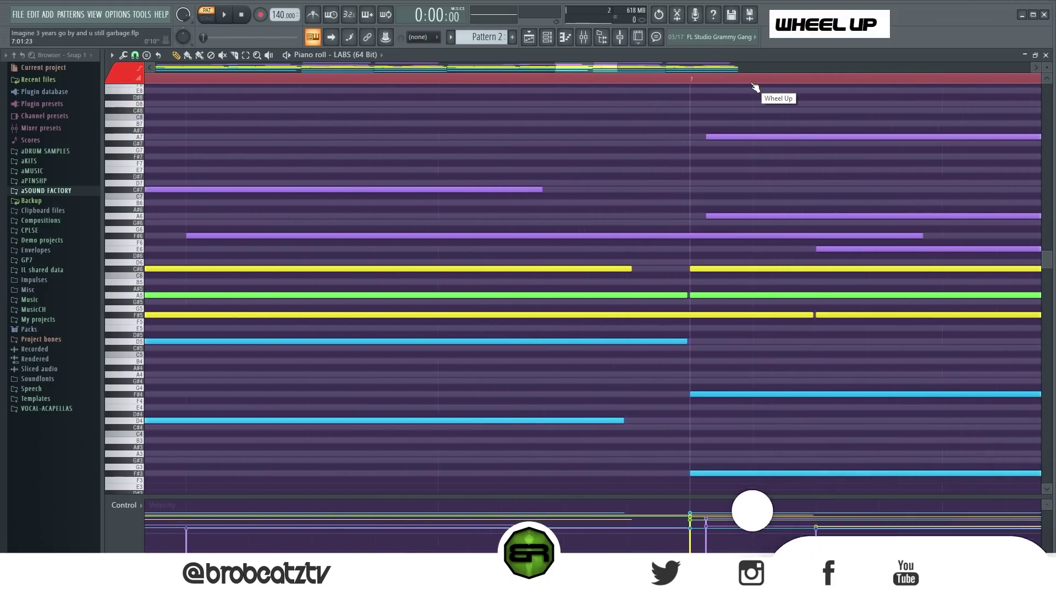
scroll(1002, 93, up, 3)
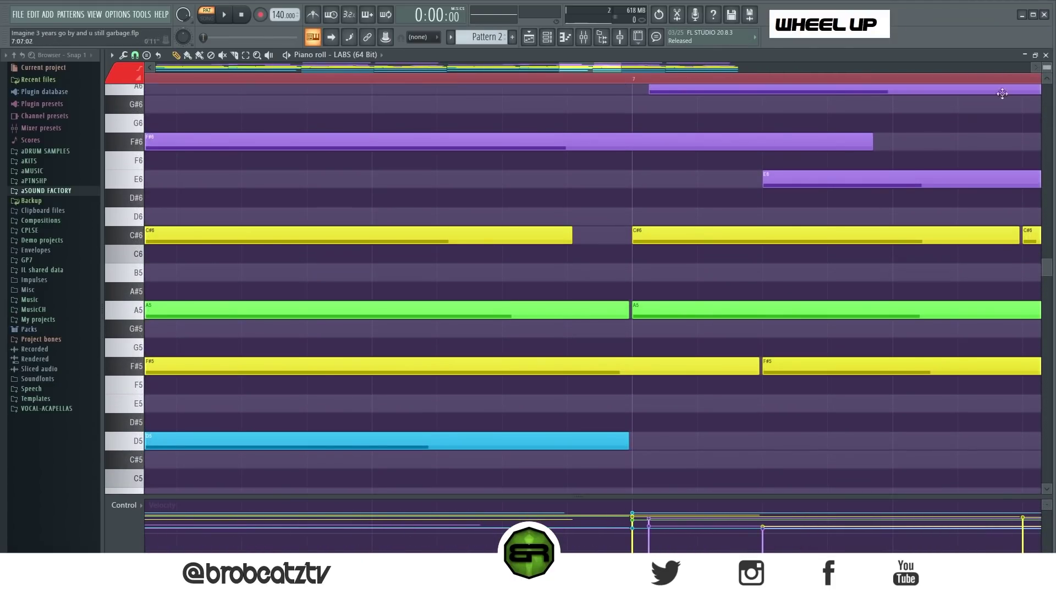
scroll(737, 295, up, 5)
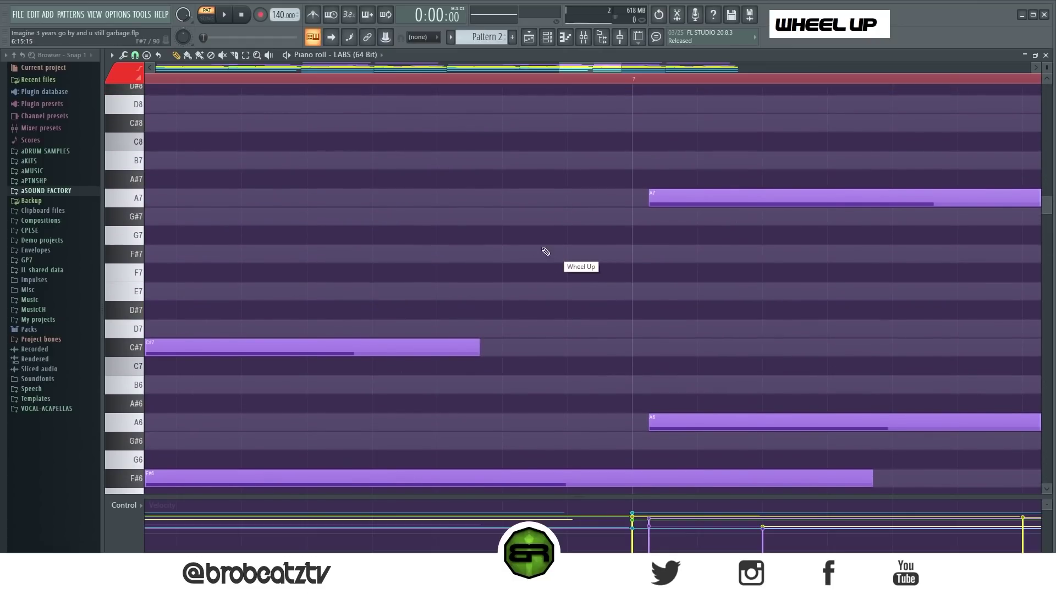
click(395, 222)
drag(563, 217, 497, 201)
alt+click(397, 197)
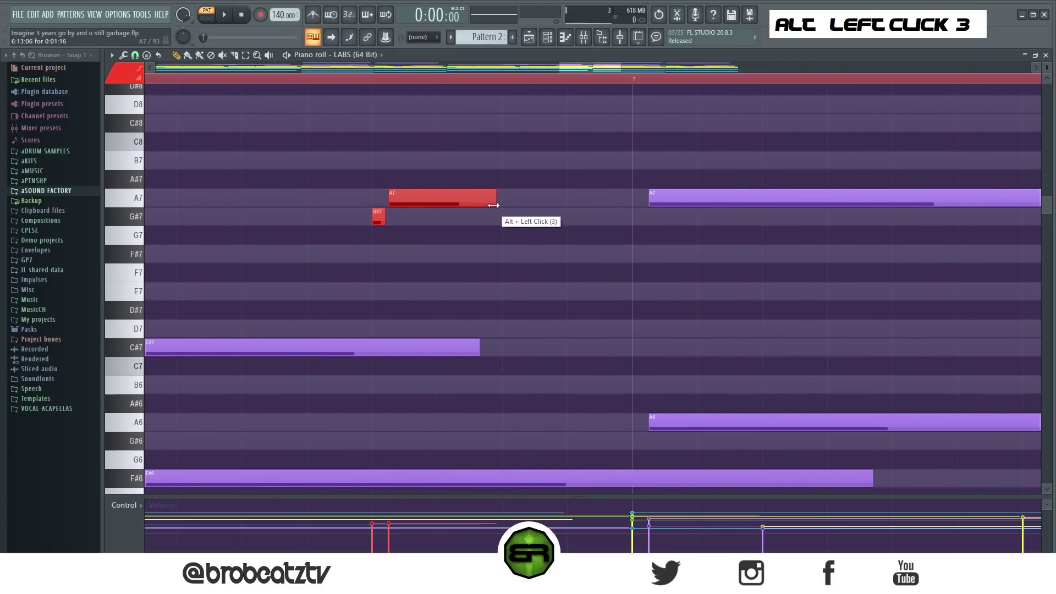
Play back bar 6, shift the red A7 slightly later and lengthen the red G#7 so it overlaps it.
key(space)
key(space)
click(248, 82)
key(space)
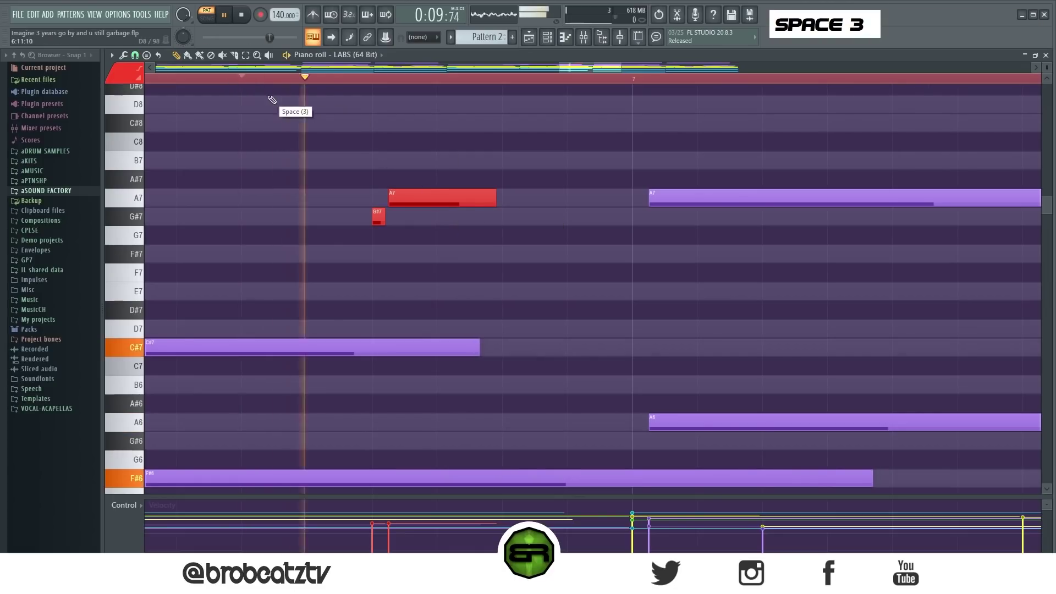
key(space)
drag(431, 202, 447, 202)
drag(383, 218, 418, 217)
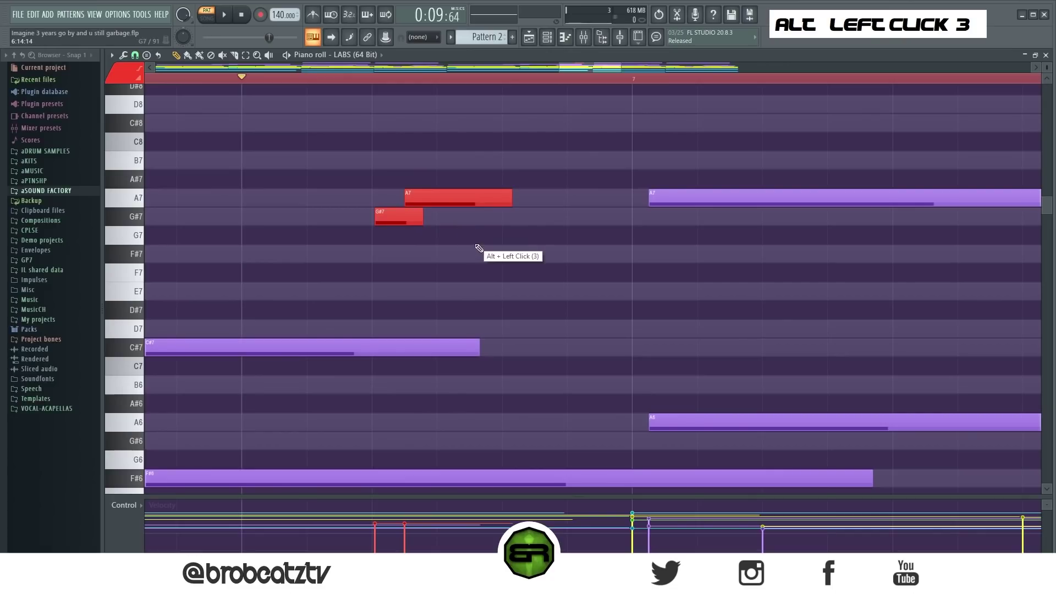
Add a red E7 after the A7 and a red B6 running into bar 7, and play them back.
click(507, 292)
drag(549, 300, 606, 302)
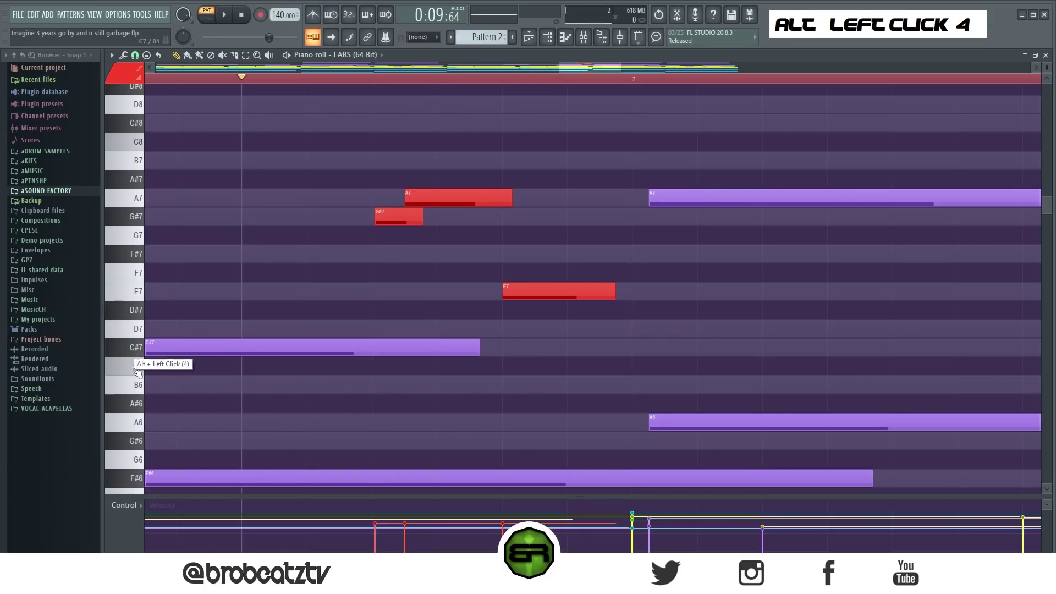
click(567, 384)
key(space)
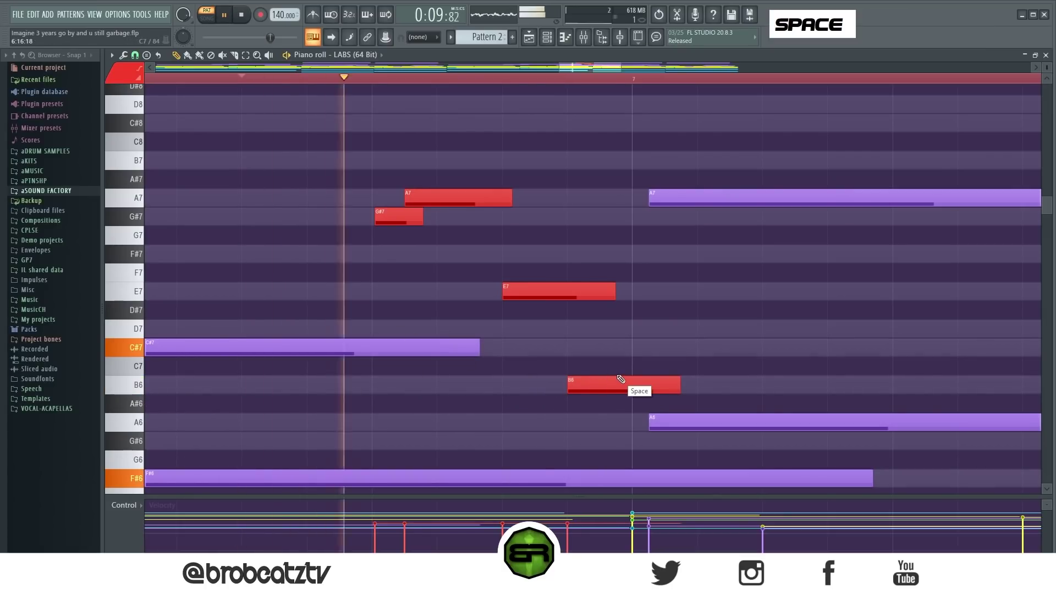
key(space)
key(space)
Move the red G#7, A7 and E7 earlier so they start in the middle of bar 6, and lengthen the A7.
scroll(365, 79, down, 5)
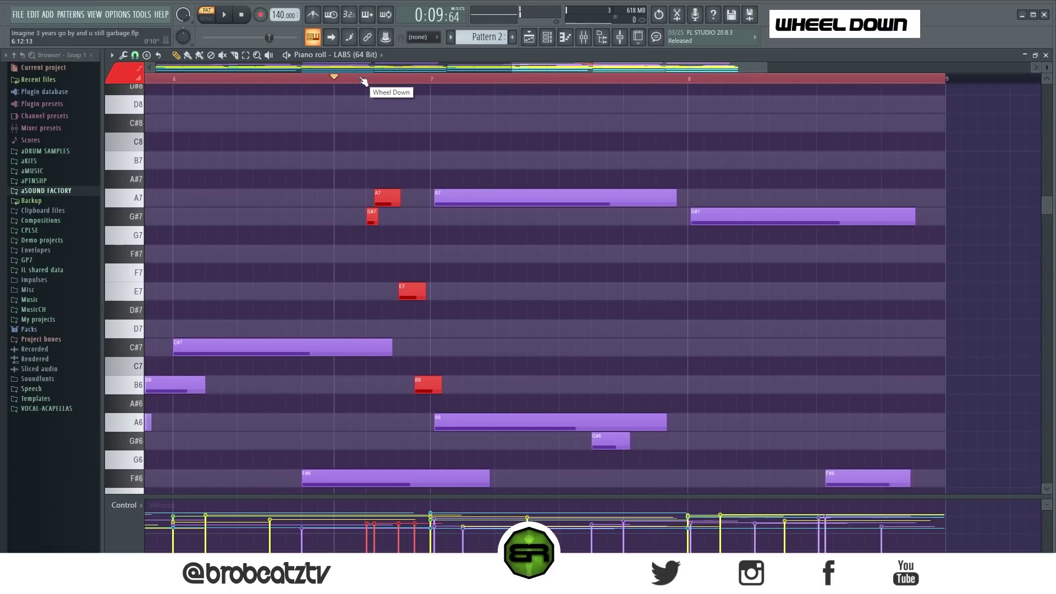
drag(463, 152, 478, 303)
right_click(456, 214)
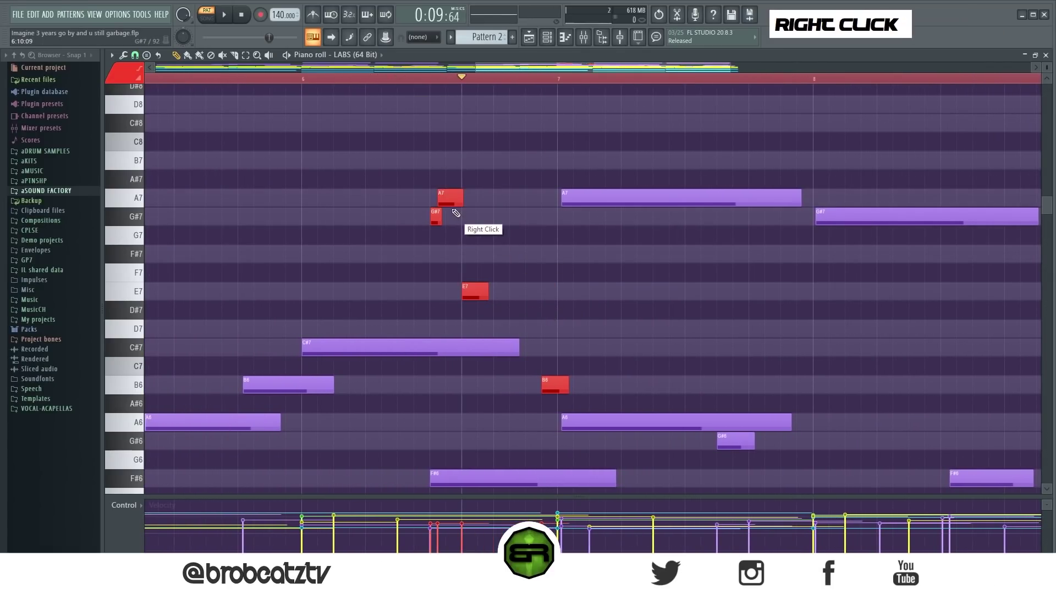
alt+drag(461, 200, 483, 201)
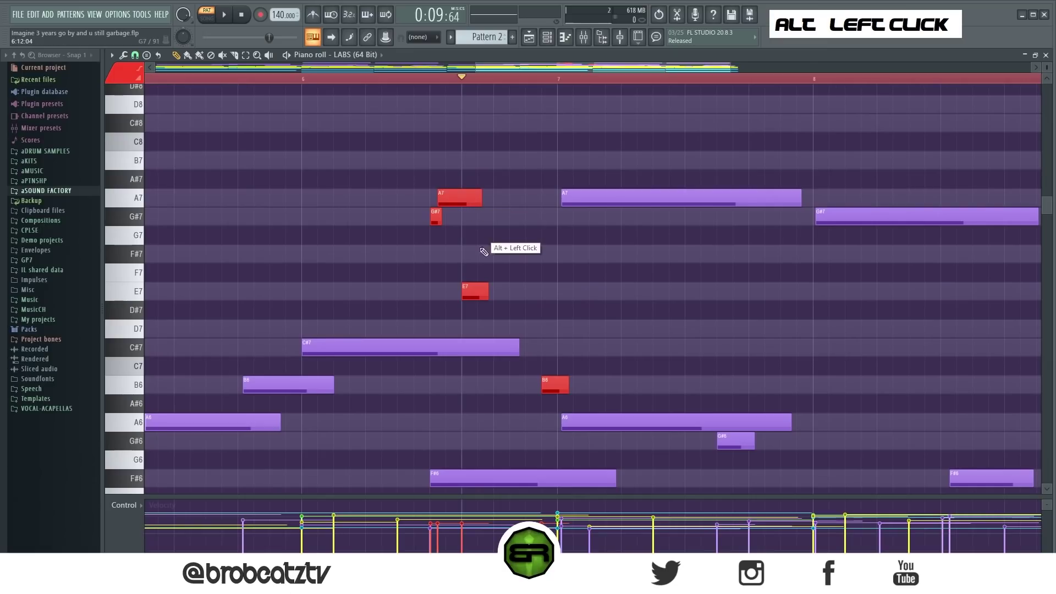
Add a second red G#7 overlapping the A7's end, shift the E7 slightly later and start the B6 earlier.
alt+click(463, 219)
drag(475, 291, 507, 292)
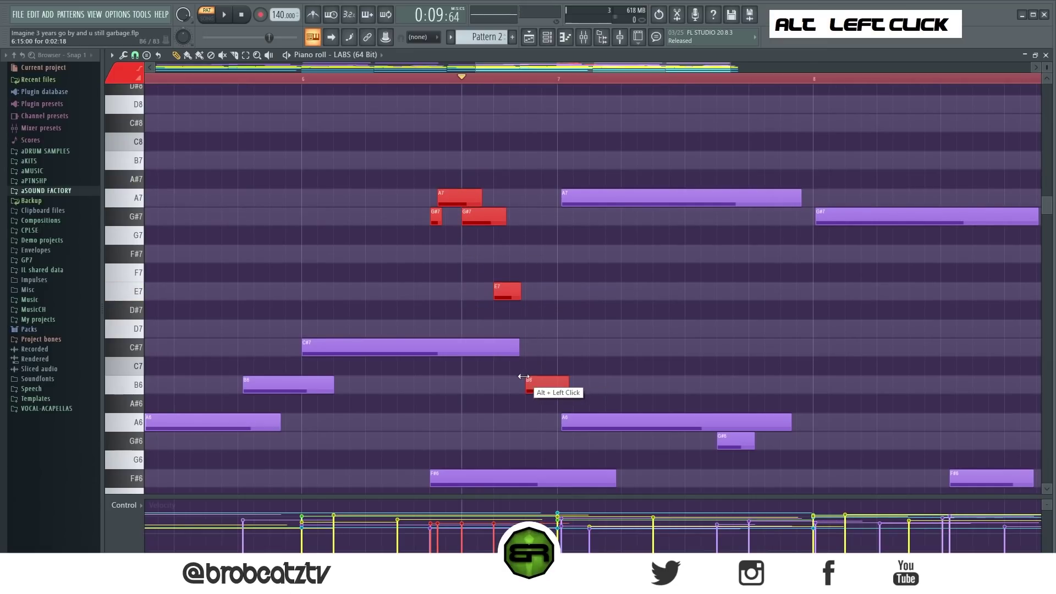
alt+click(547, 387)
Add a red C#7 in bar 7, lengthen it to 0:06:10, play it back and move it to 7:07:00.
alt+click(569, 343)
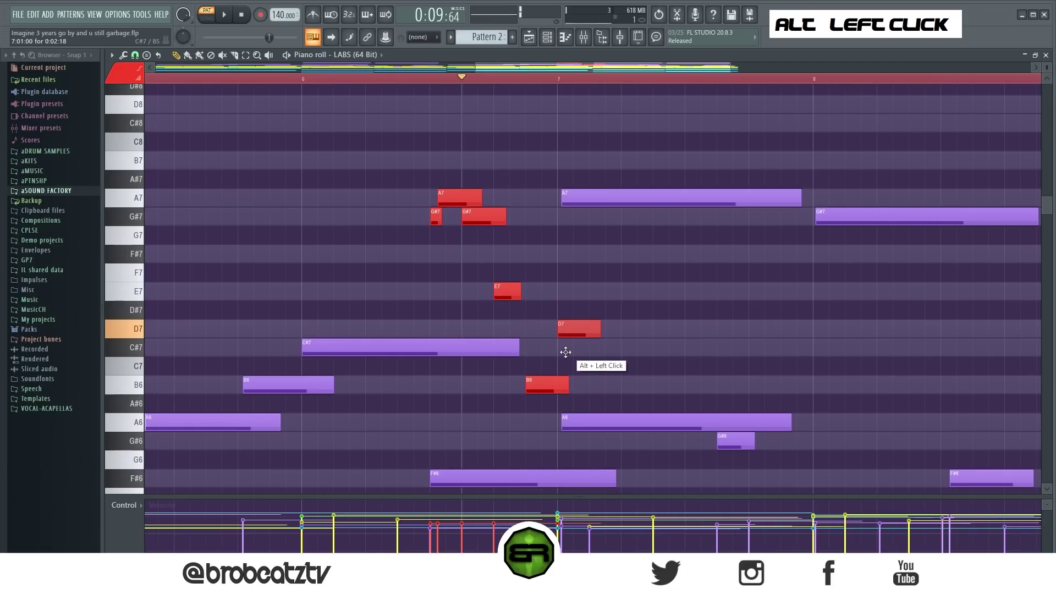
drag(600, 350, 657, 352)
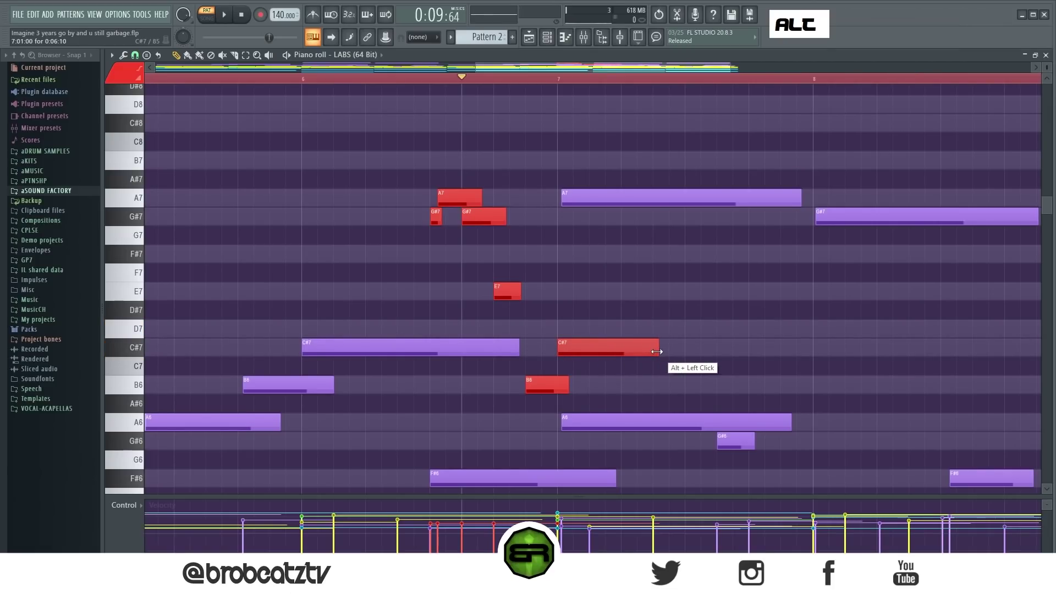
key(space)
key(space)
key(space)
drag(585, 351, 680, 351)
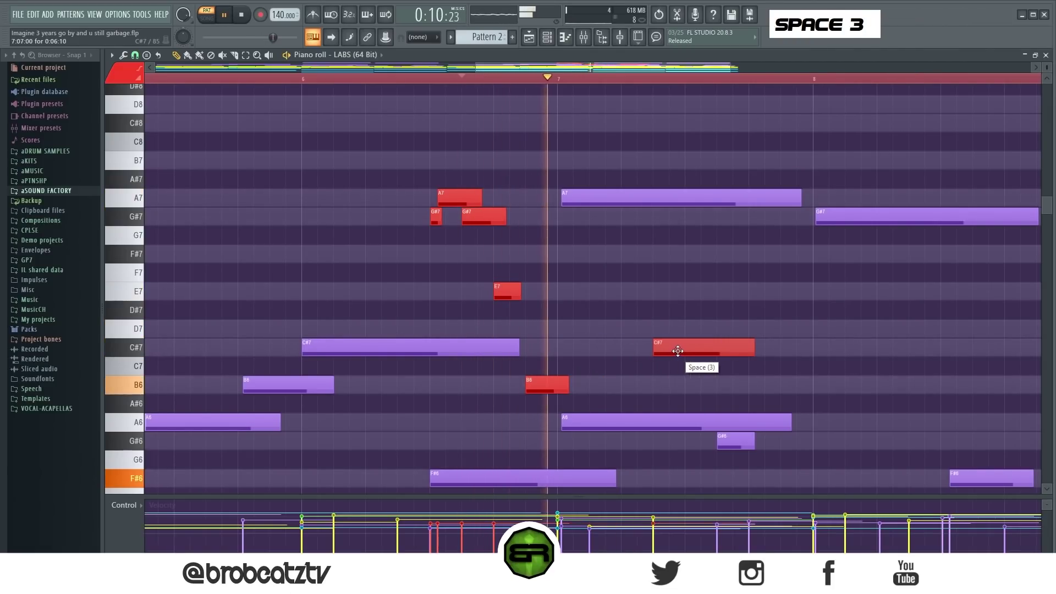
key(space)
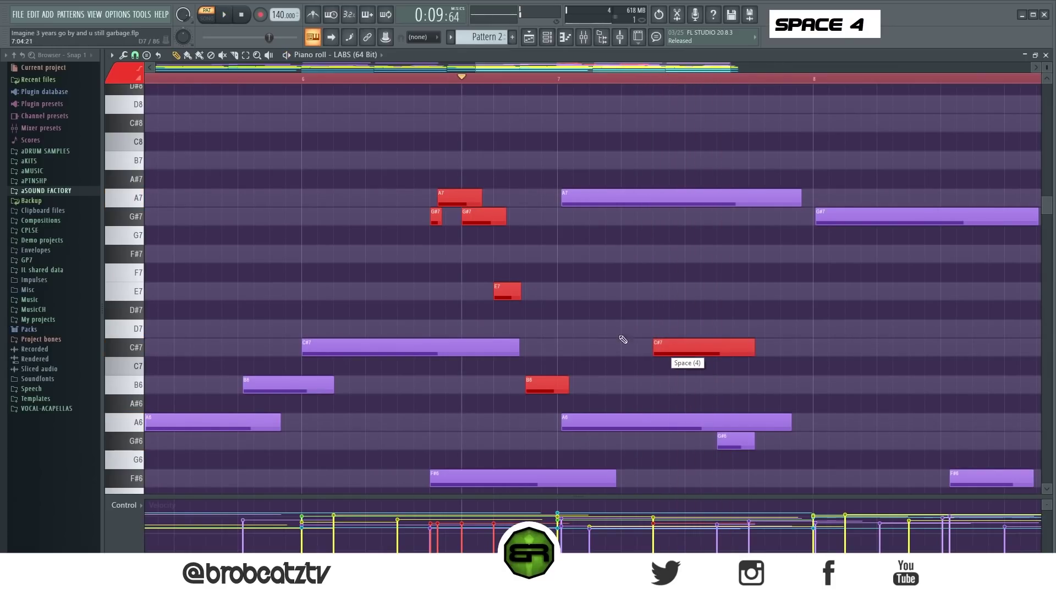
Add red F#7 and E7 notes early in bar 7, an E7 late in bar 7 and an F#7 near bar 8's end, and play them back.
click(593, 296)
click(560, 255)
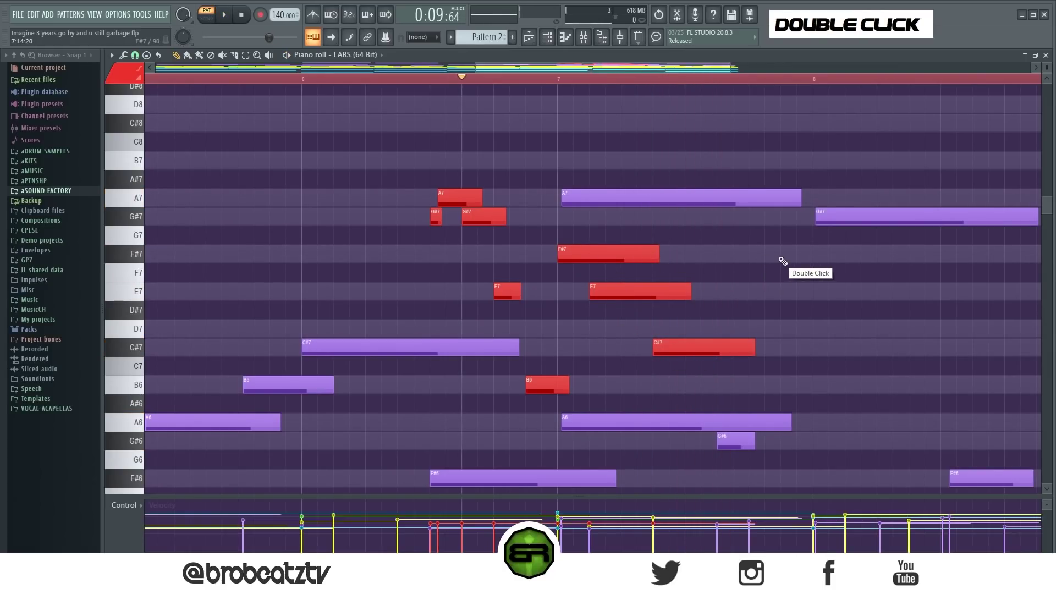
click(758, 291)
click(1011, 254)
key(space)
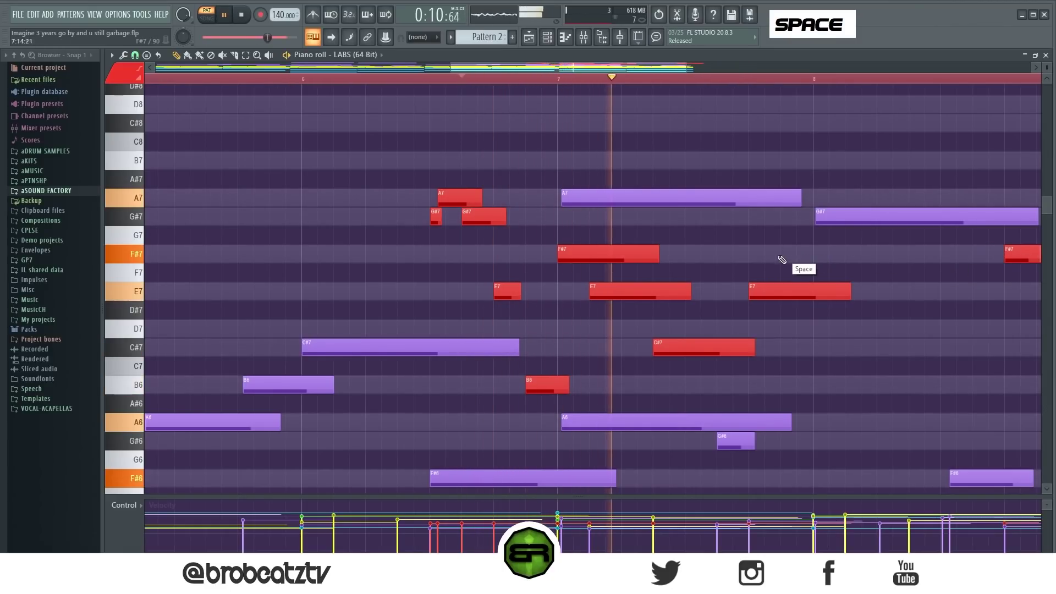
key(space)
click(600, 353)
key(space)
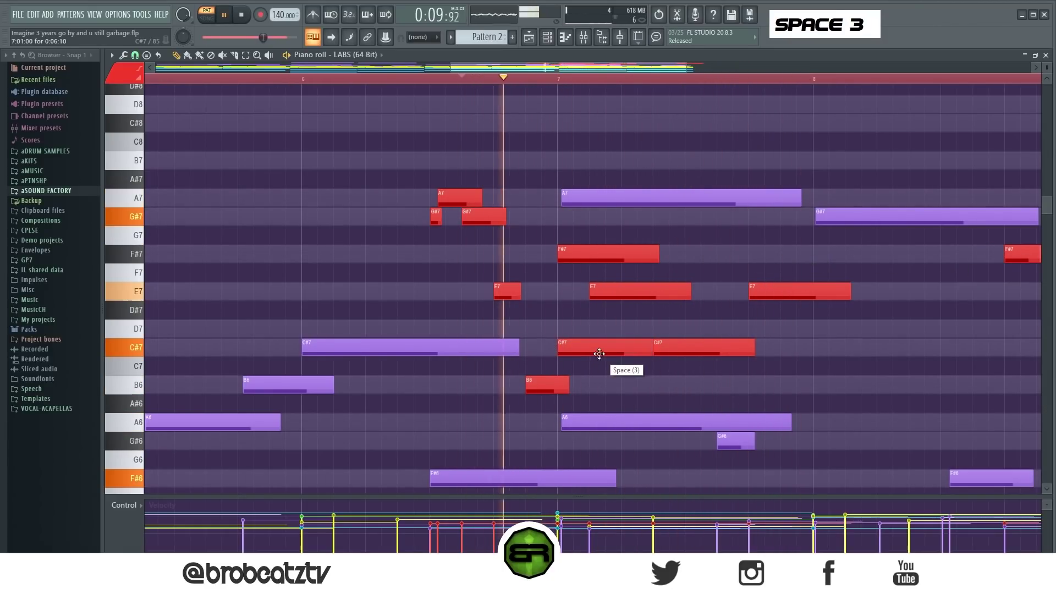
key(space)
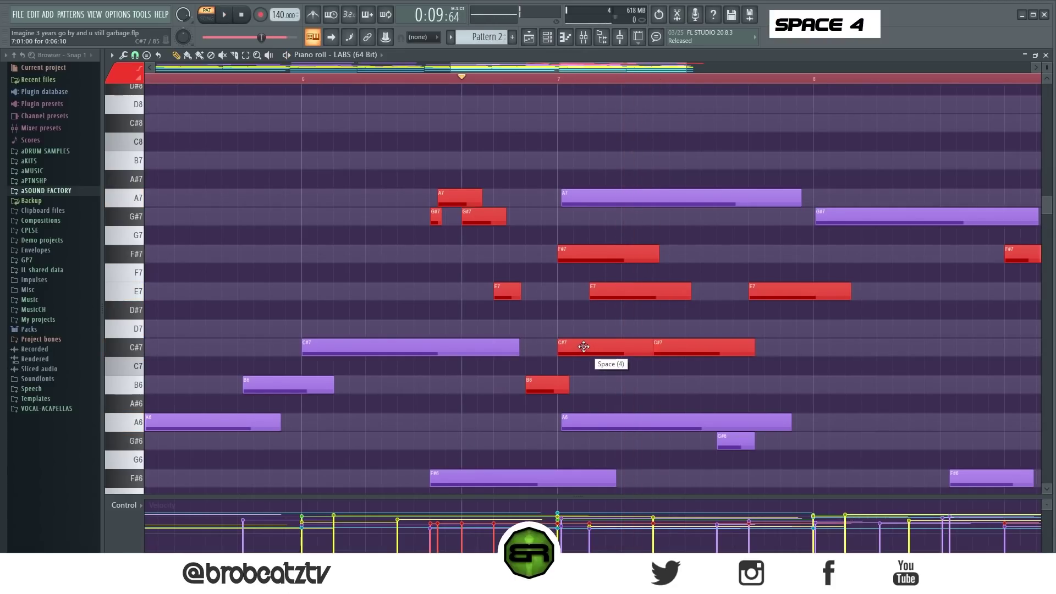
right_click(562, 343)
Lengthen bar 6's second red G#7, E7 and B6 and bar 7's F#7 and first E7, and shorten bar 8's red F#7 to end before bar 9.
scroll(502, 94, down, 2)
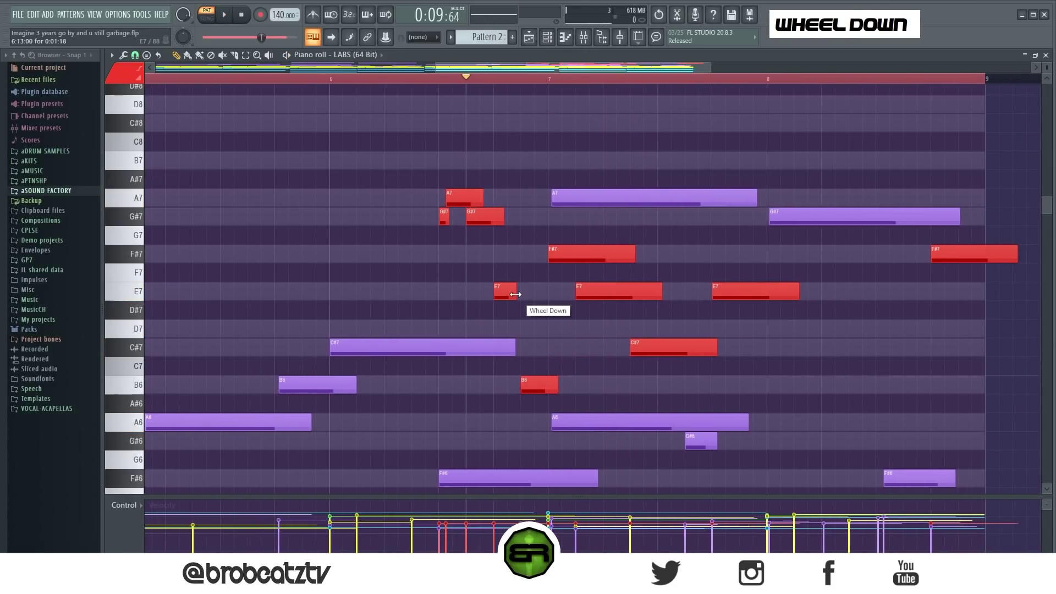
alt+click(529, 275)
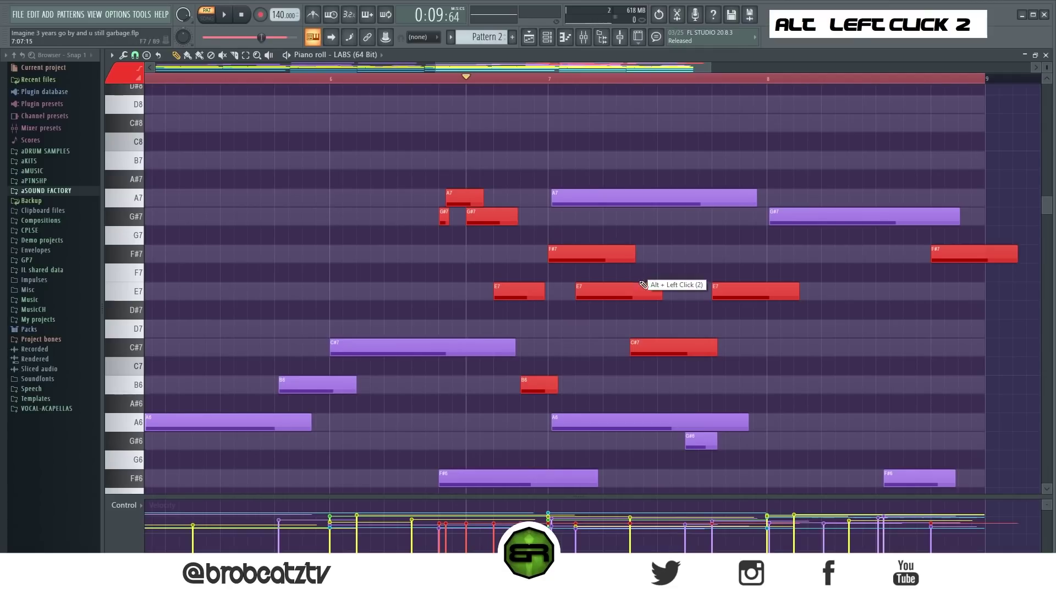
alt+click(659, 284)
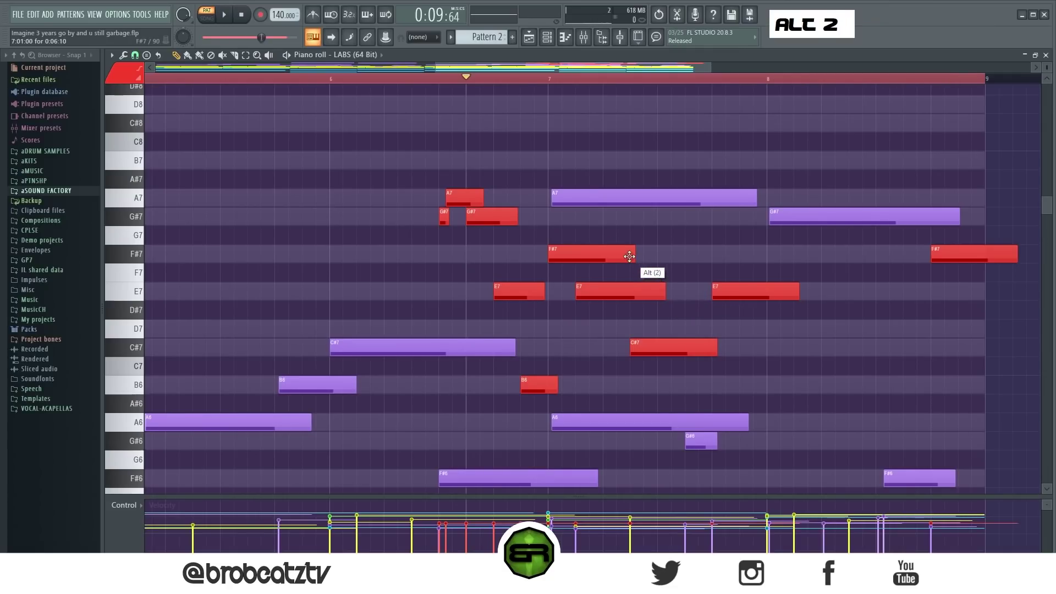
alt+drag(633, 254, 696, 255)
click(592, 385)
right_click(594, 385)
alt+drag(558, 385, 600, 384)
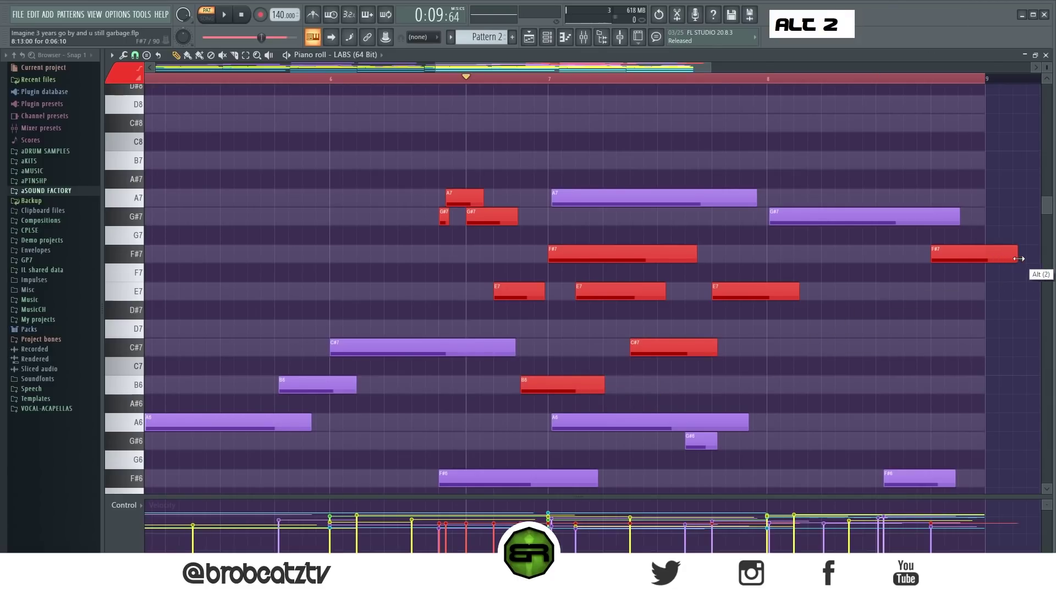
alt+drag(1017, 254, 978, 254)
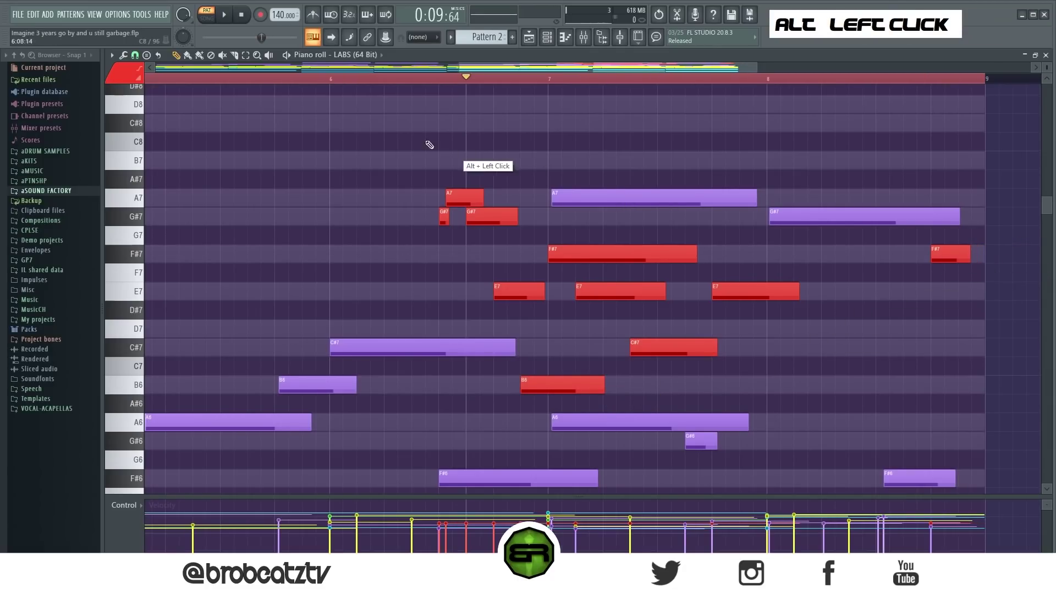
Play the pattern from the second half of bar 5 to hear the red notes in bars 6 to 8.
scroll(441, 85, down, 3)
drag(456, 237, 569, 272)
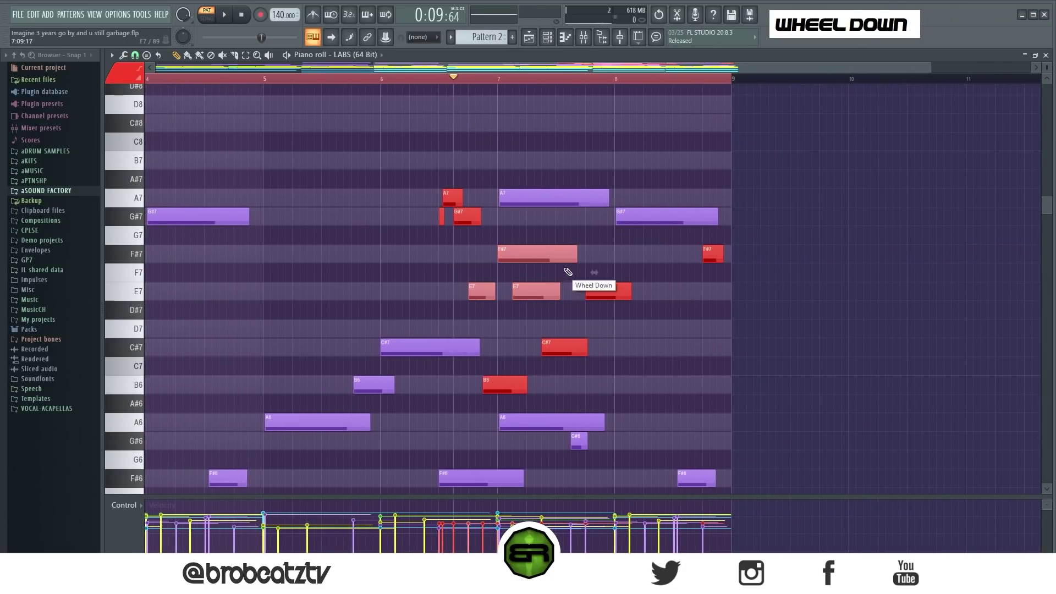
right_click(377, 151)
key(space)
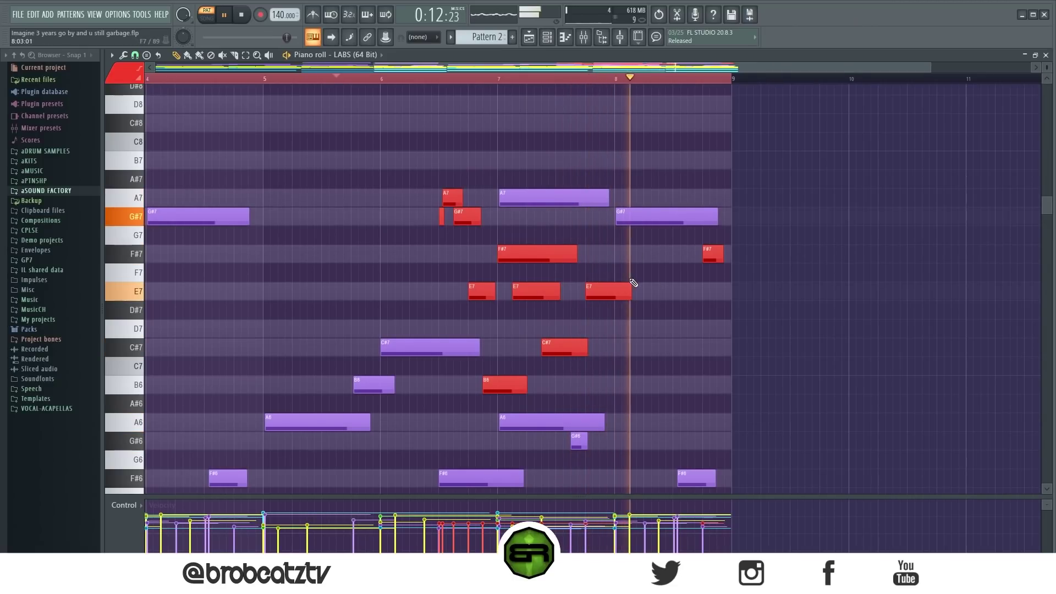
key(space)
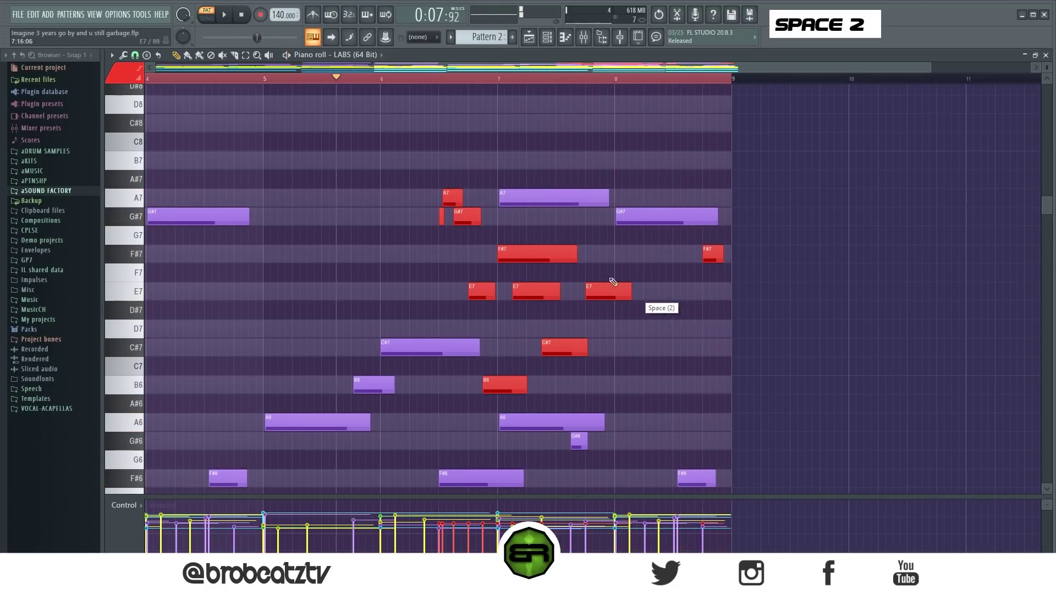
Move the lowest layer of blue bass notes across all eight bars down one octave.
ctrl+right_click(344, 190)
right_click(815, 180)
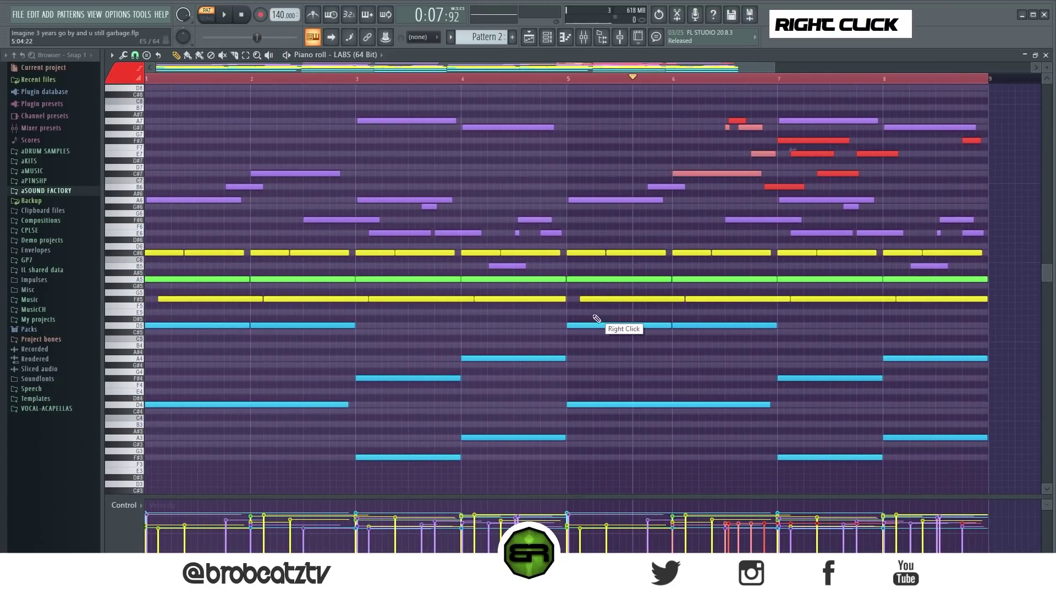
scroll(419, 144, up, 1)
right_click(632, 173)
scroll(618, 250, down, 4)
ctrl+drag(259, 324, 926, 454)
key(ctrl+Down)
Recolour every note in the pattern green with colour group 1.
key(ctrl+a)
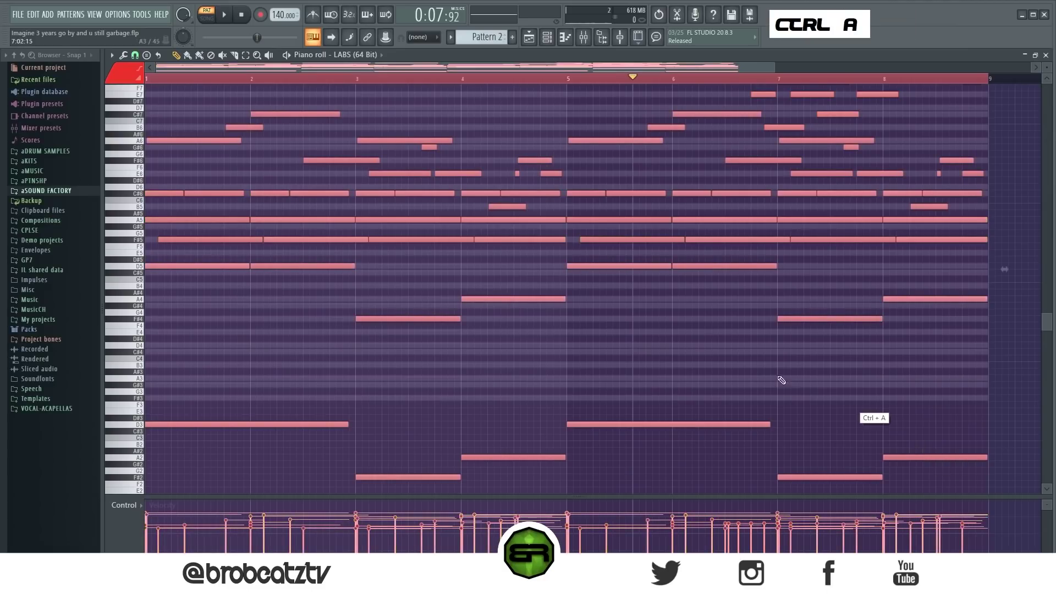
click(132, 79)
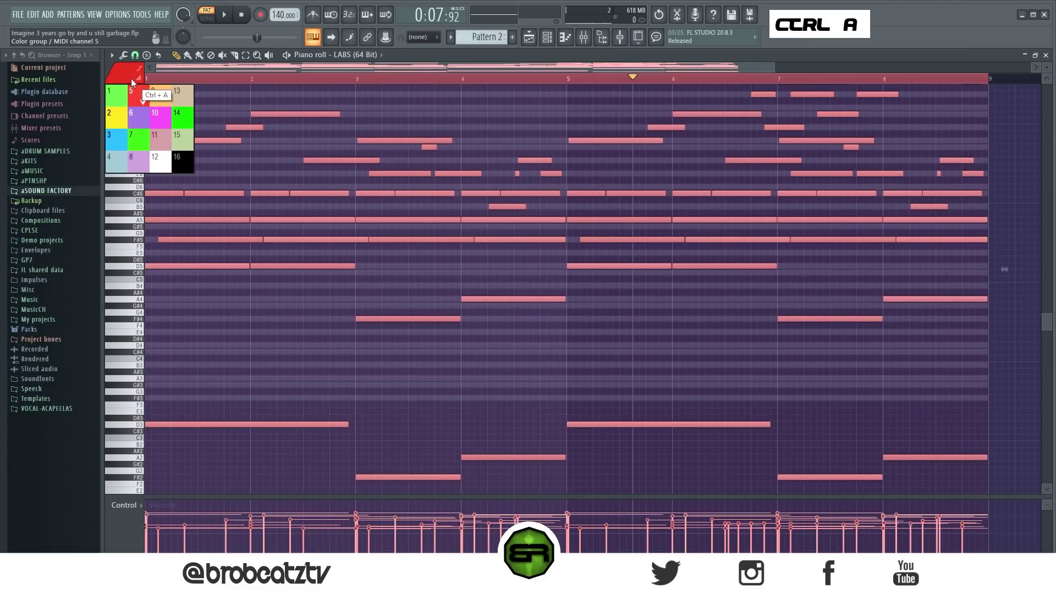
click(110, 104)
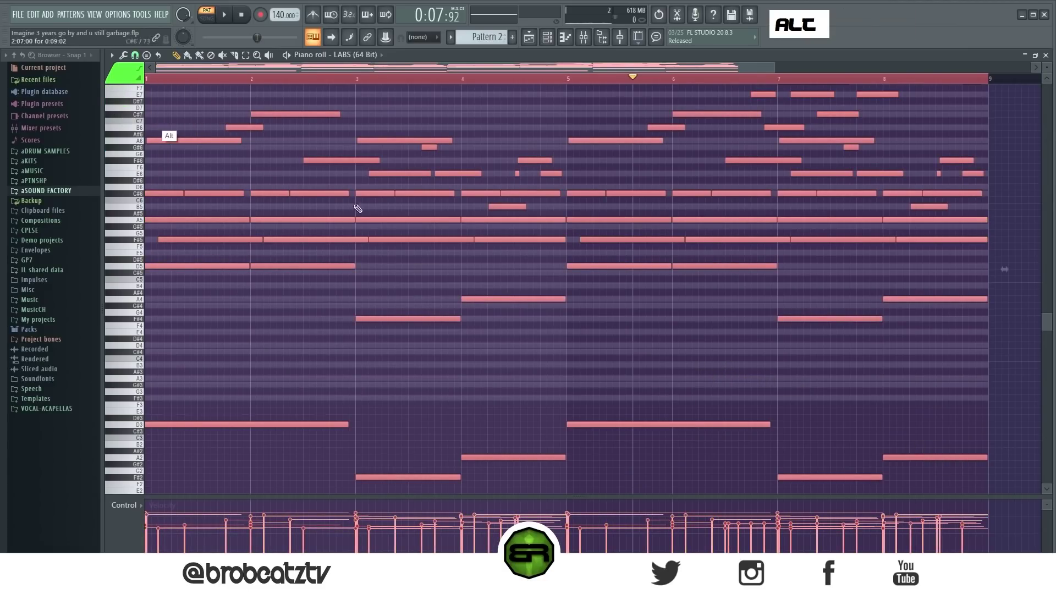
key(alt+c)
right_click(582, 328)
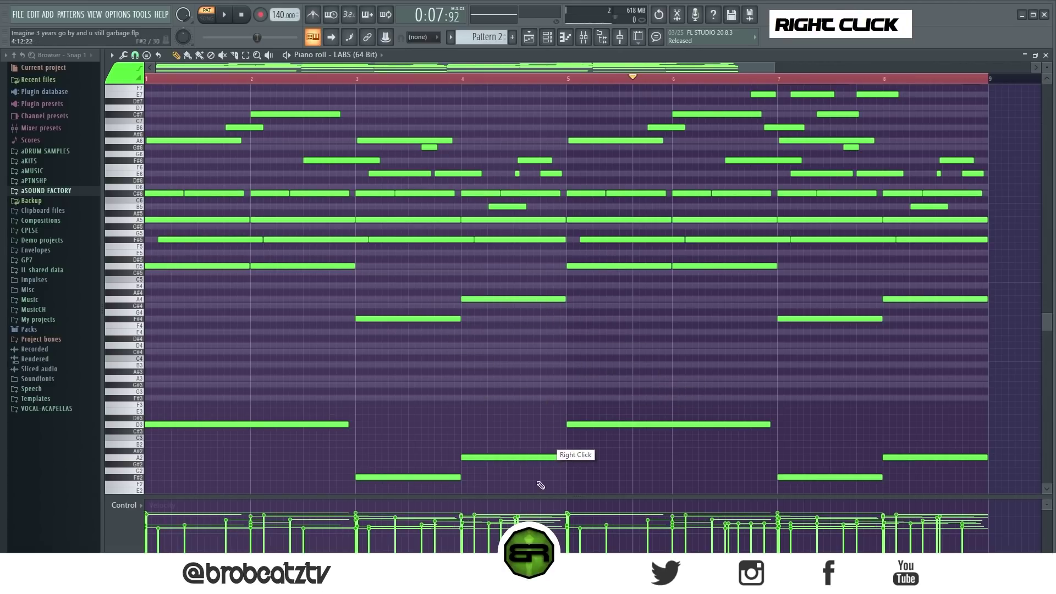
Level the velocities of all notes to one equal value below maximum and enlarge the velocity lane.
drag(474, 505, 384, 411)
drag(461, 395, 479, 500)
scroll(486, 380, up, 9)
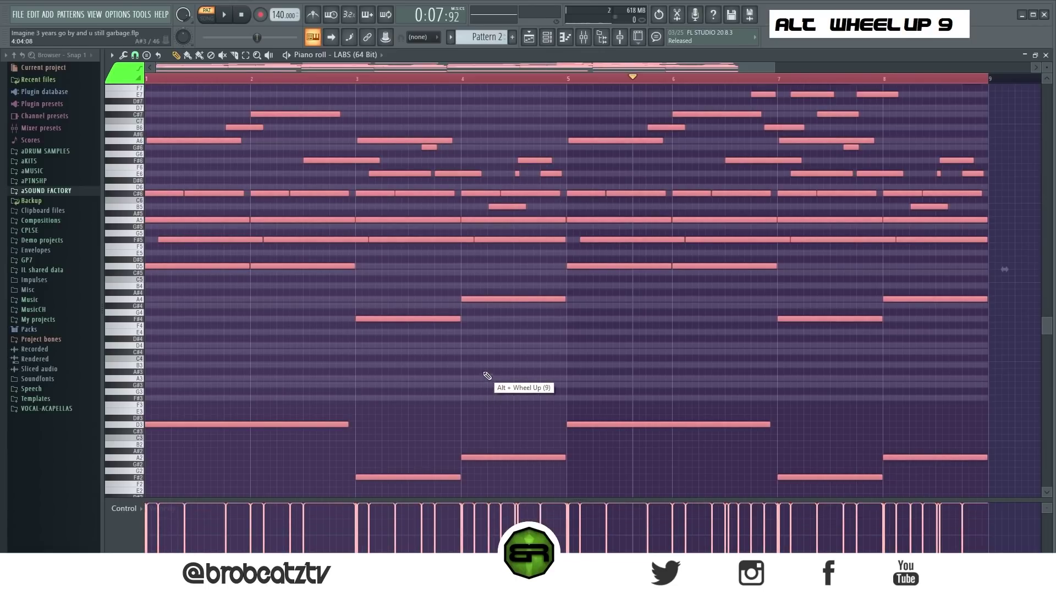
scroll(490, 368, down, 3)
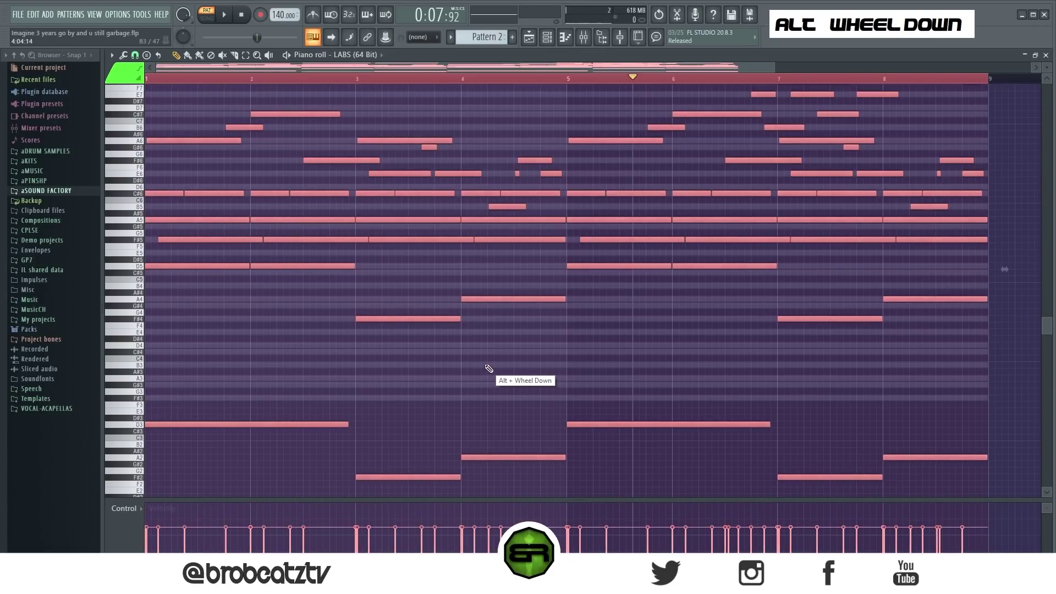
drag(459, 500, 471, 379)
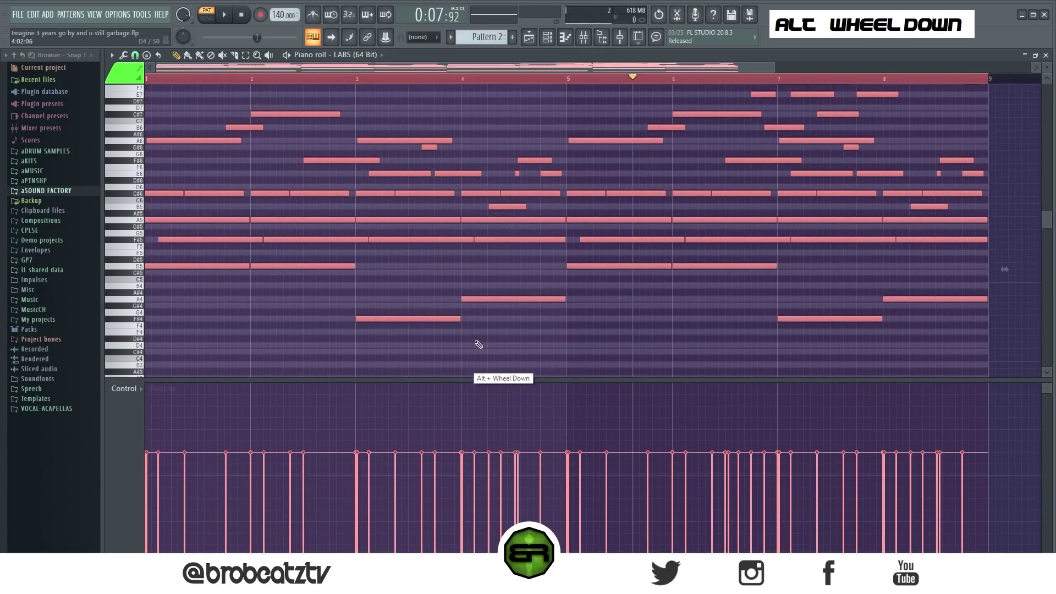
Randomize the velocities of all notes with the bipolar Levels randomizer, raise them slightly and shrink the velocity lane again.
right_click(482, 342)
key(ctrl+a)
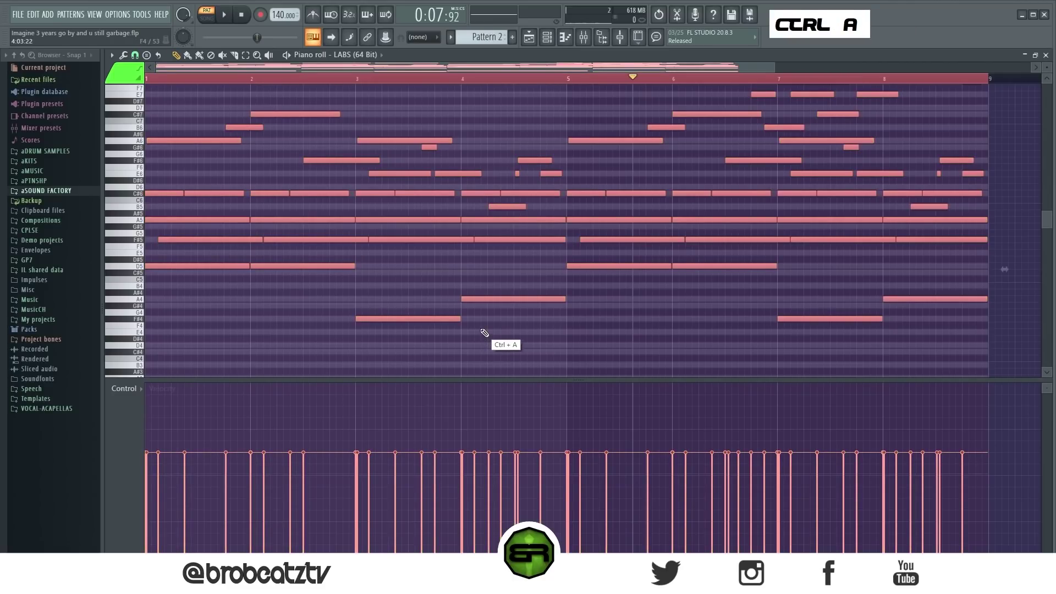
key(alt+r)
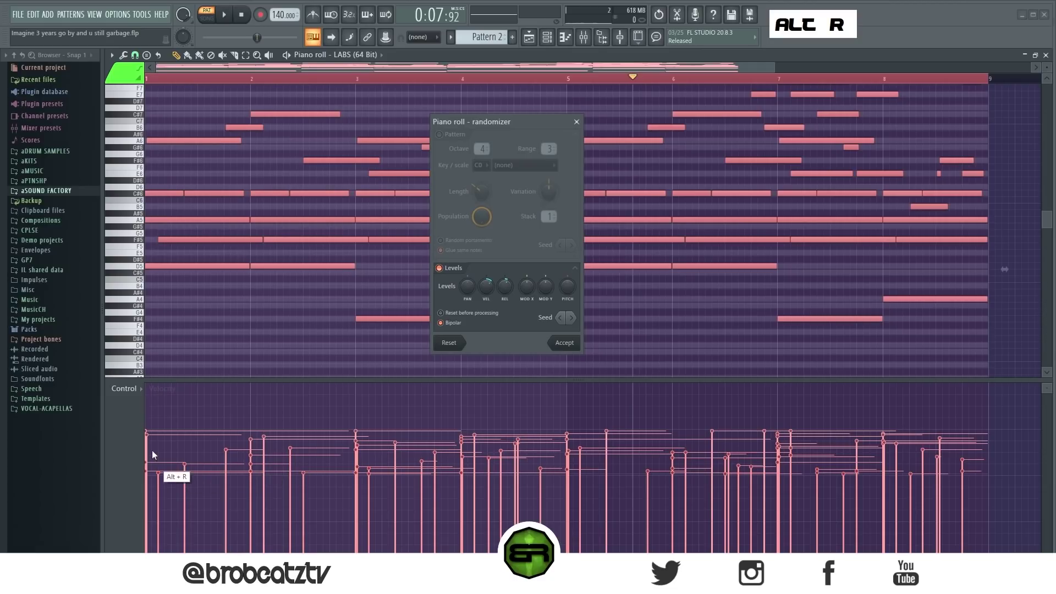
click(565, 343)
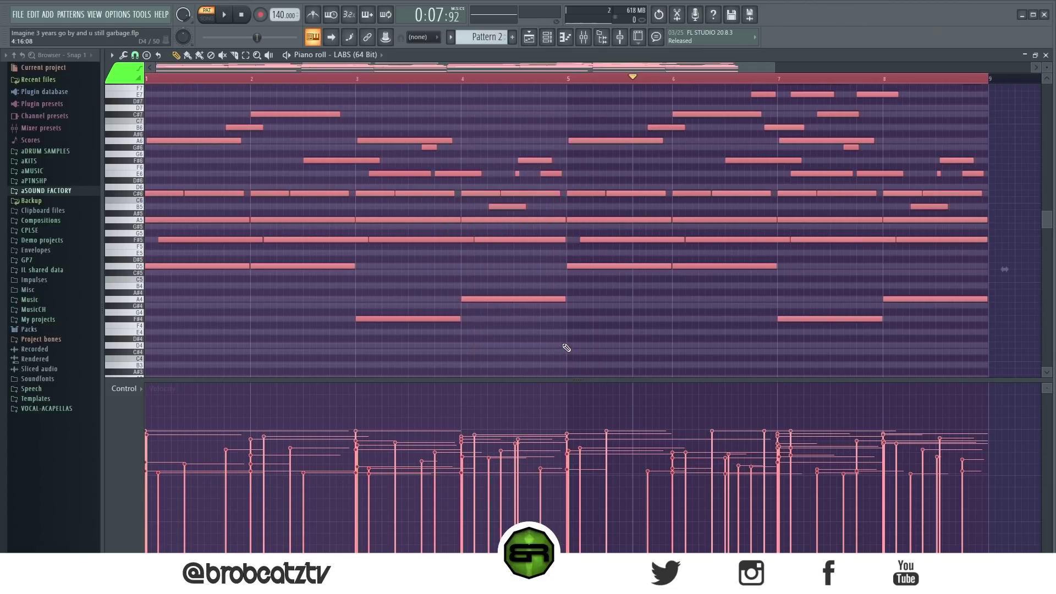
alt+scroll(575, 345, up, 3)
drag(585, 379, 586, 505)
scroll(603, 369, up, 3)
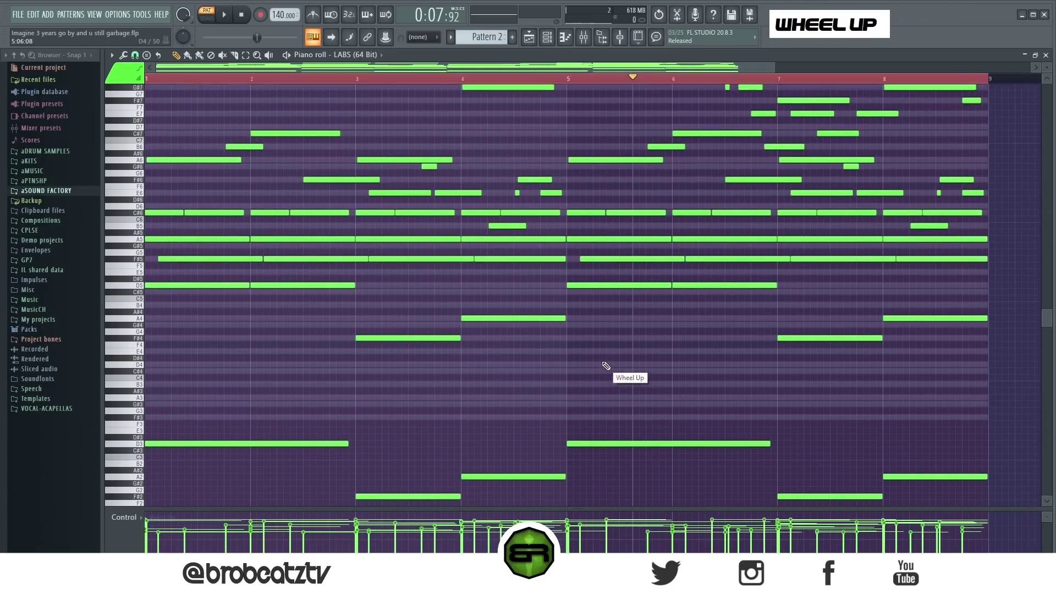
Play Pattern 2 briefly to hear the lowered bass and randomized velocities.
key(space)
key(space)
key(space)
Copy the LABS channel's notes into the Xpand!2 channel and open the Xpand!2 piano roll.
click(548, 37)
key(space)
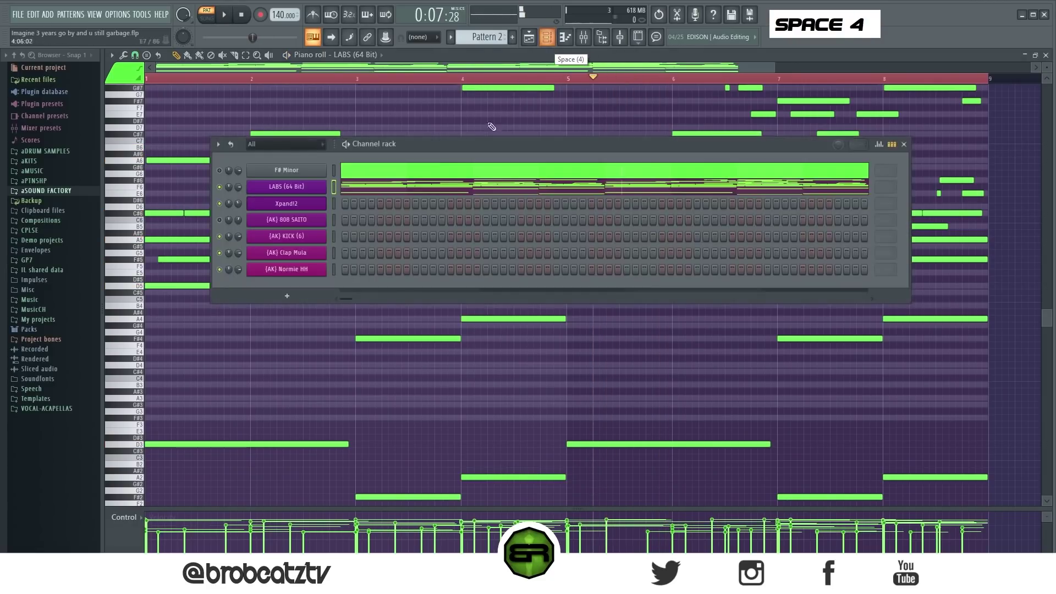
right_click(308, 187)
click(499, 197)
right_click(317, 203)
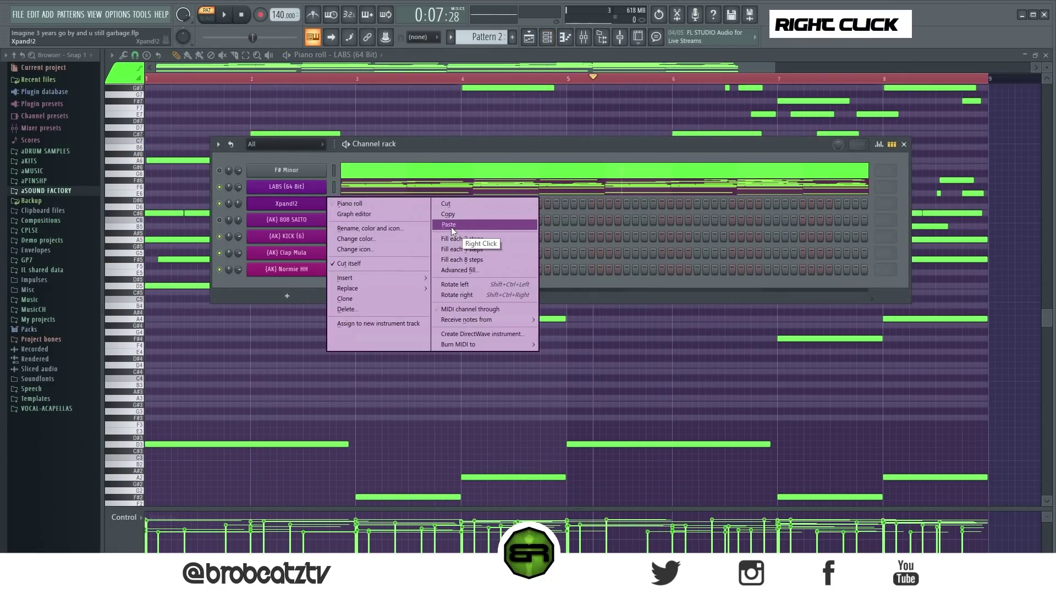
click(457, 223)
click(383, 208)
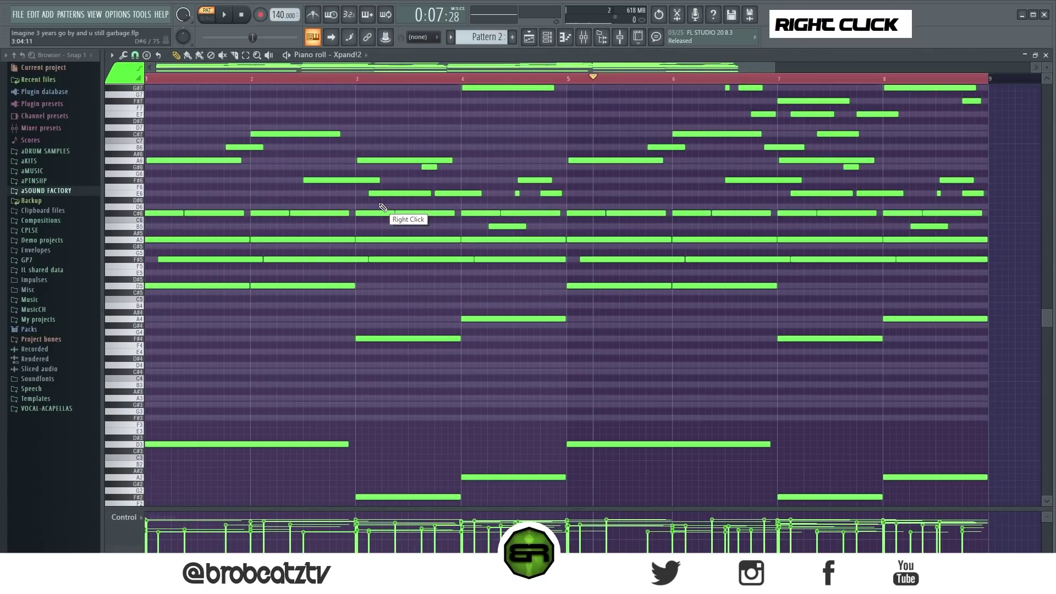
Switch to Pattern 1 and play the first melody for comparison.
scroll(486, 34, down, 1)
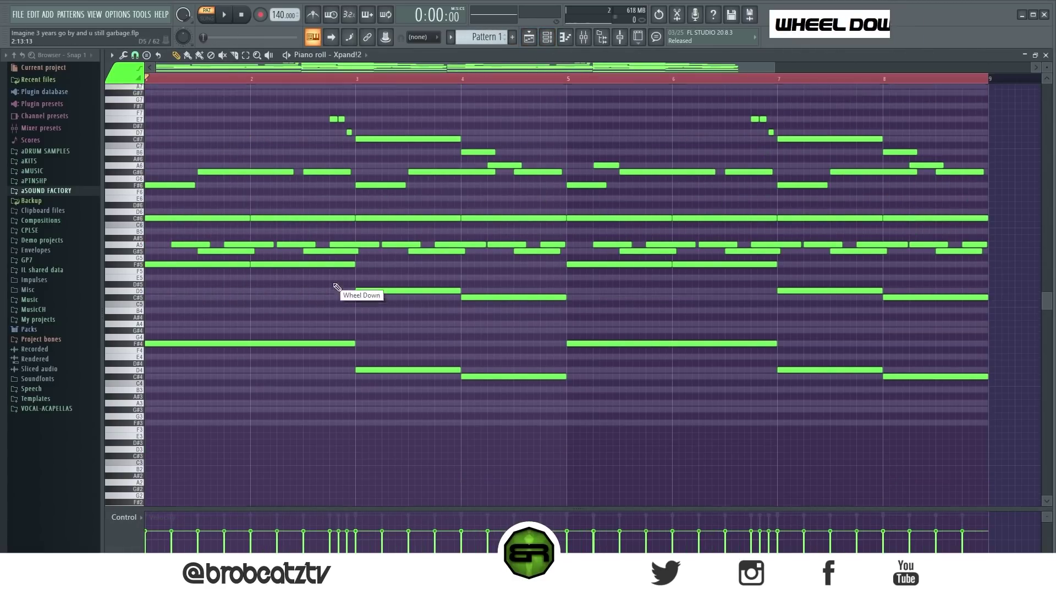
key(space)
click(547, 43)
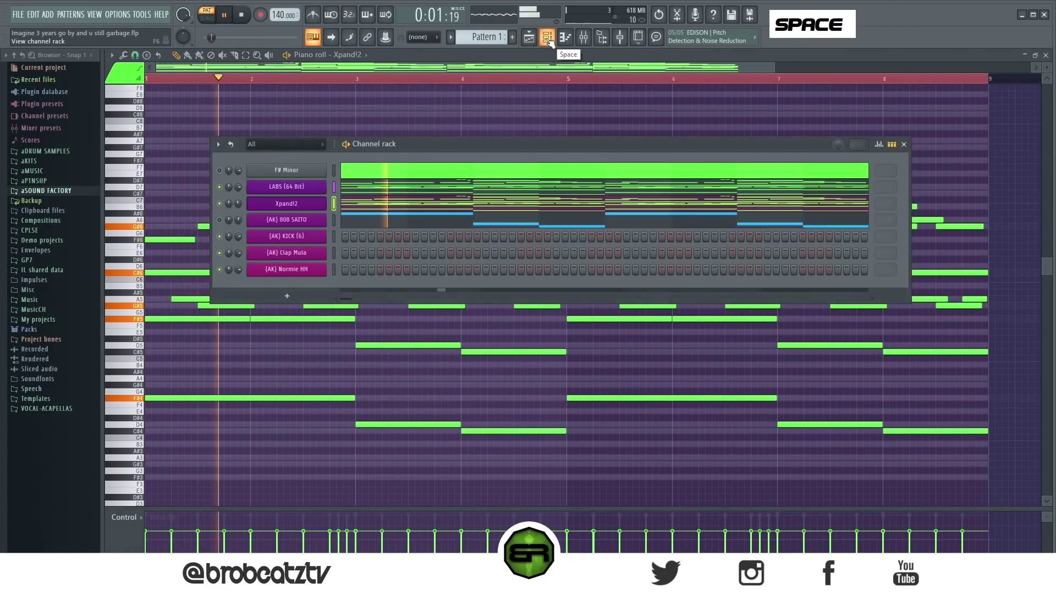
click(486, 71)
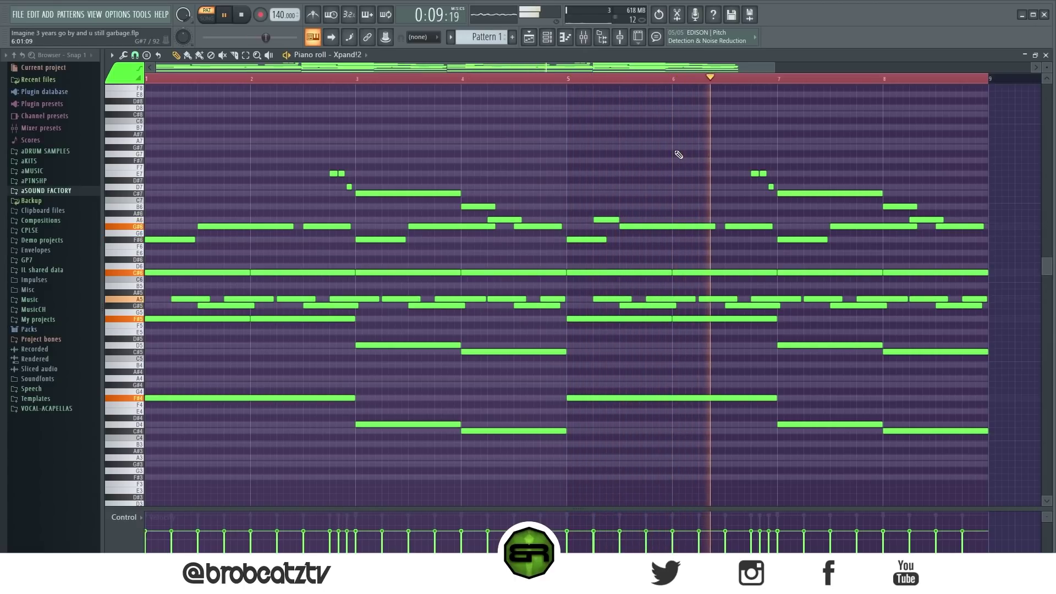
key(space)
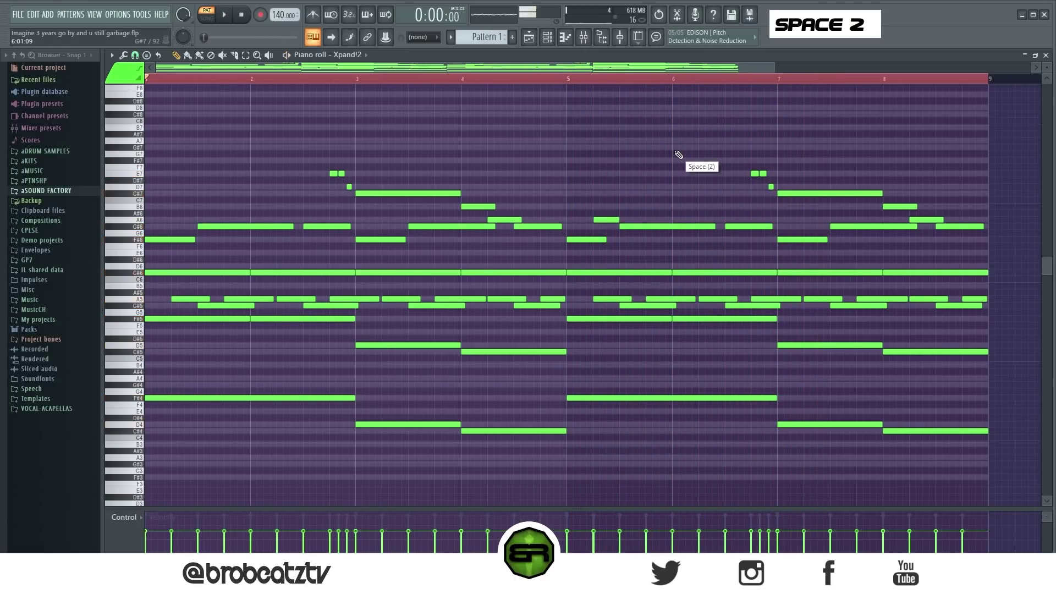
Switch back to Pattern 2 and play the second melody with LABS and Xpand!2 layered.
click(547, 43)
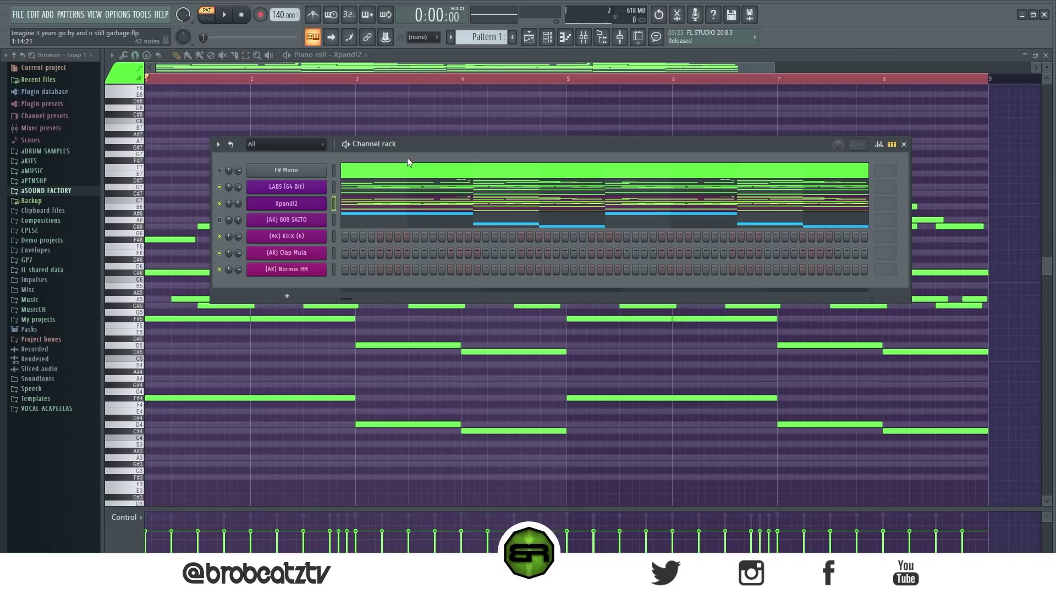
scroll(483, 37, up, 1)
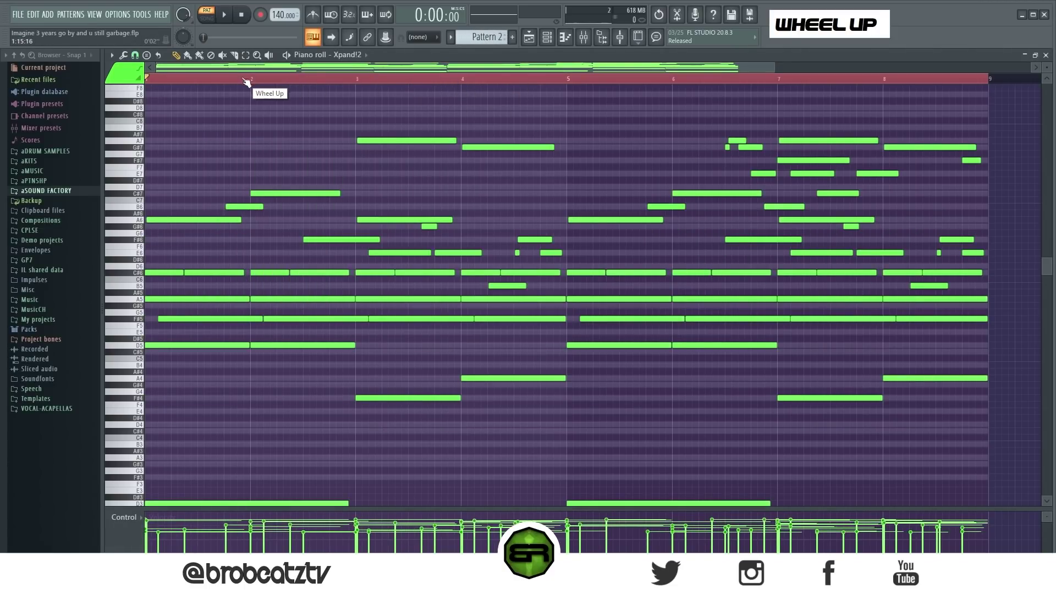
key(space)
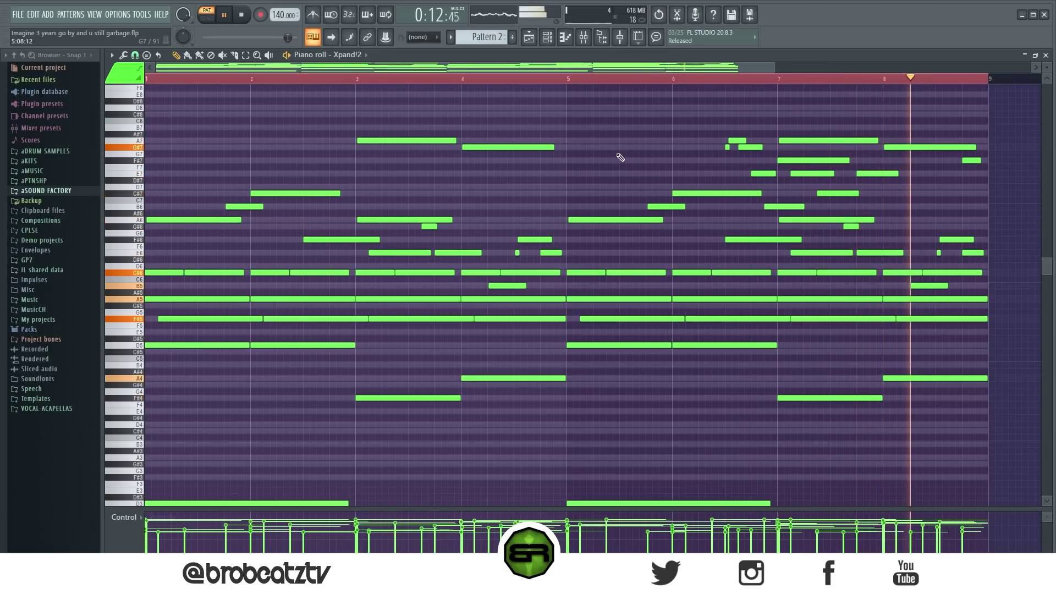
key(space)
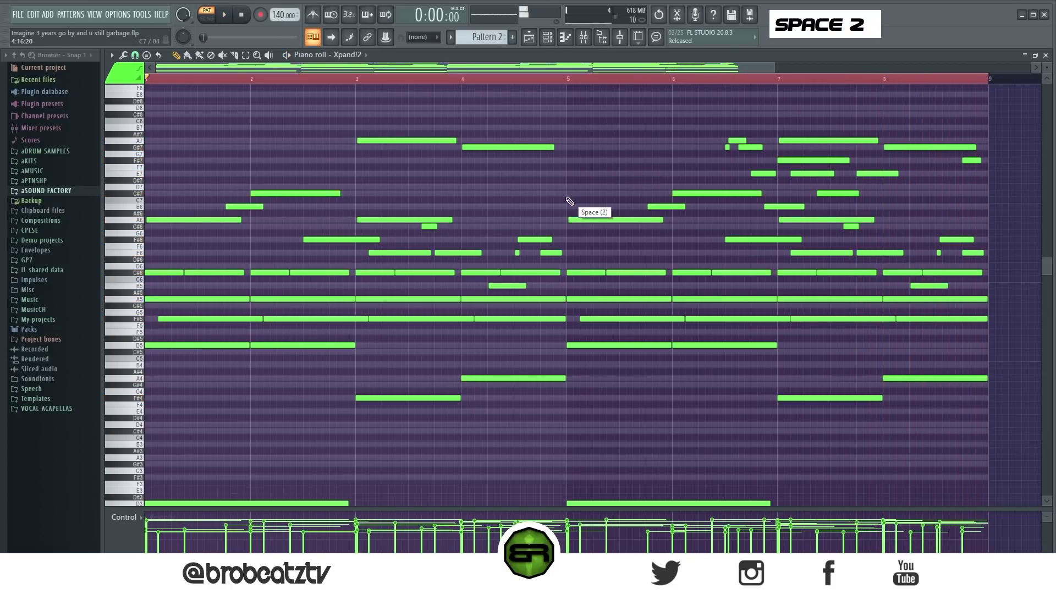
right_click(489, 164)
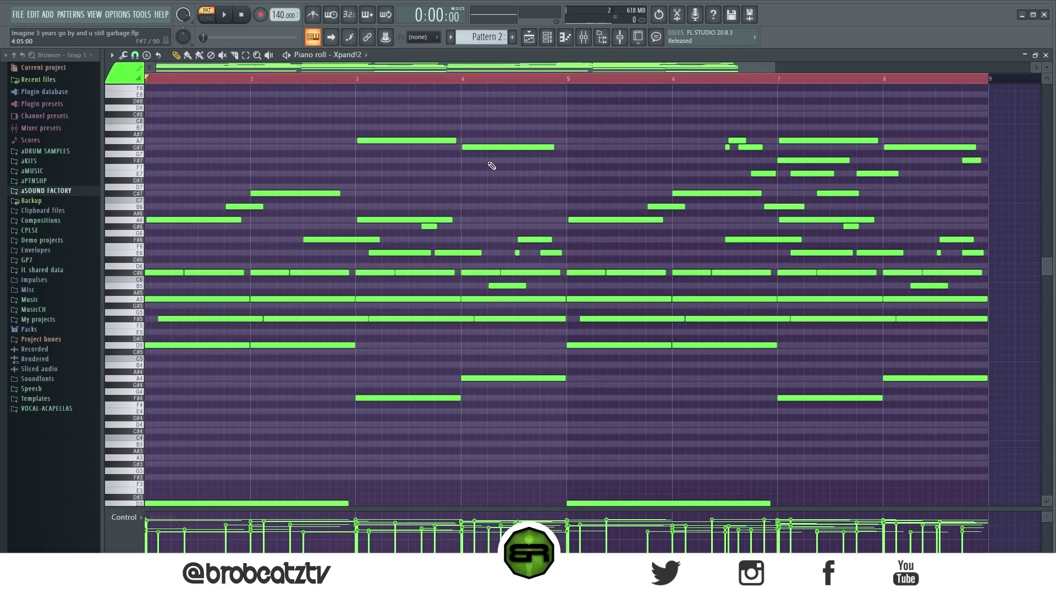
right_click(471, 201)
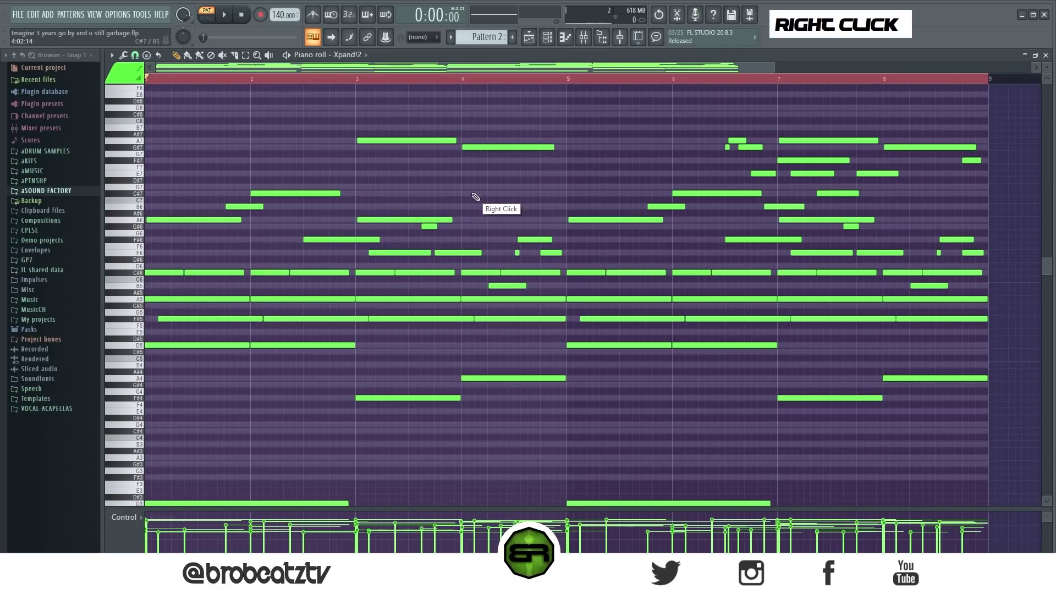
drag(175, 208, 632, 370)
right_click(658, 384)
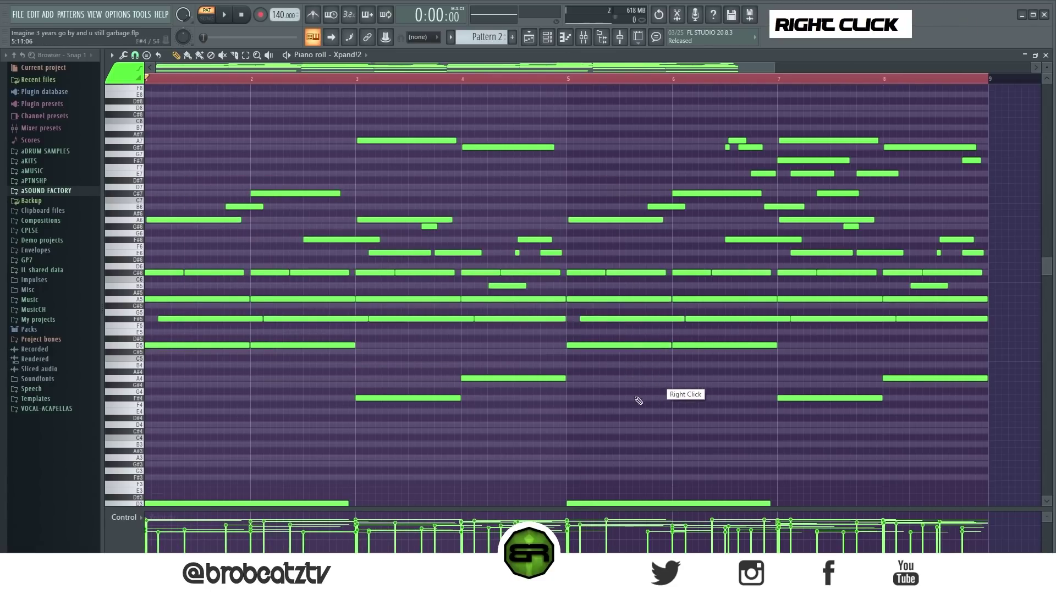